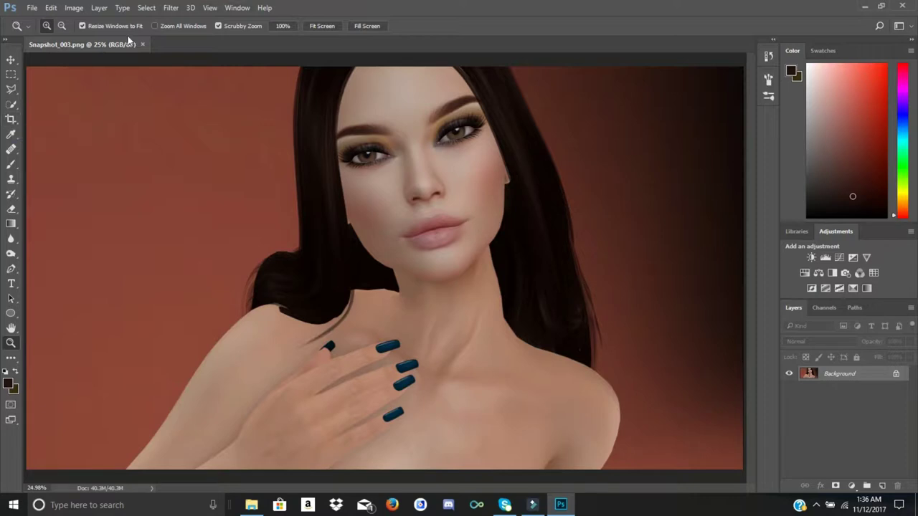
# Browse the Image and Layer menus without applying any command
pyautogui.click(71, 11)
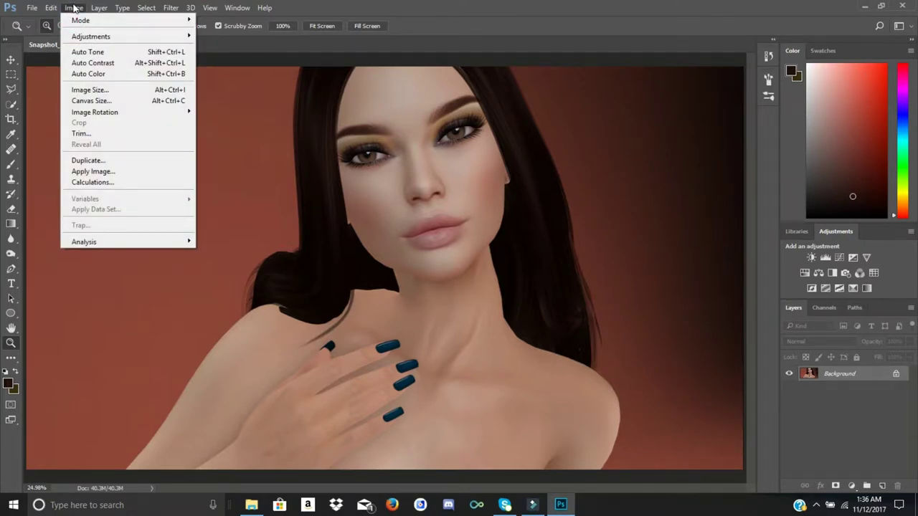
pyautogui.moveTo(101, 7)
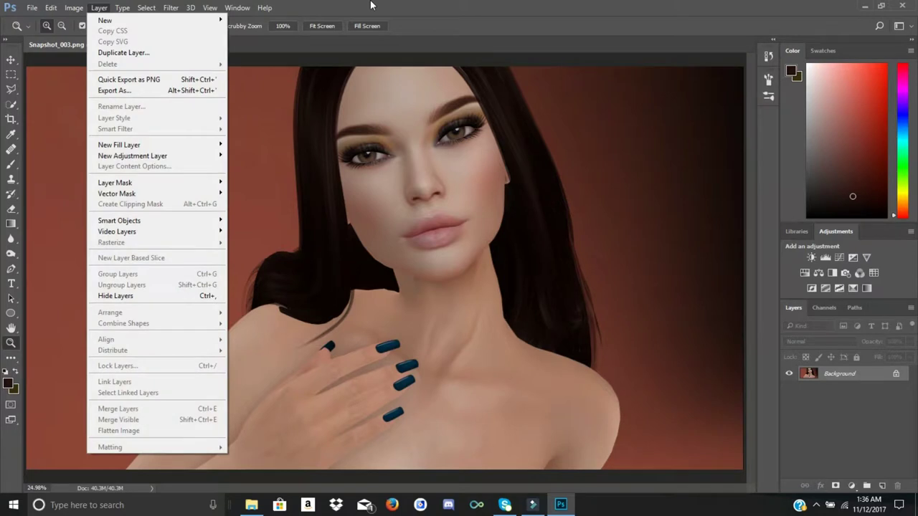
pyautogui.click(385, 5)
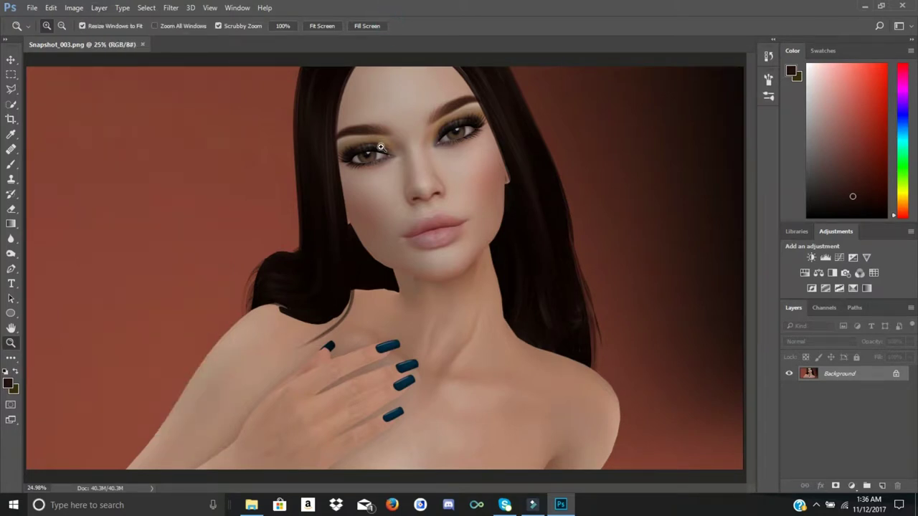
# Zoom in to 50% on the avatar's neck and collarbone
pyautogui.click(11, 345)
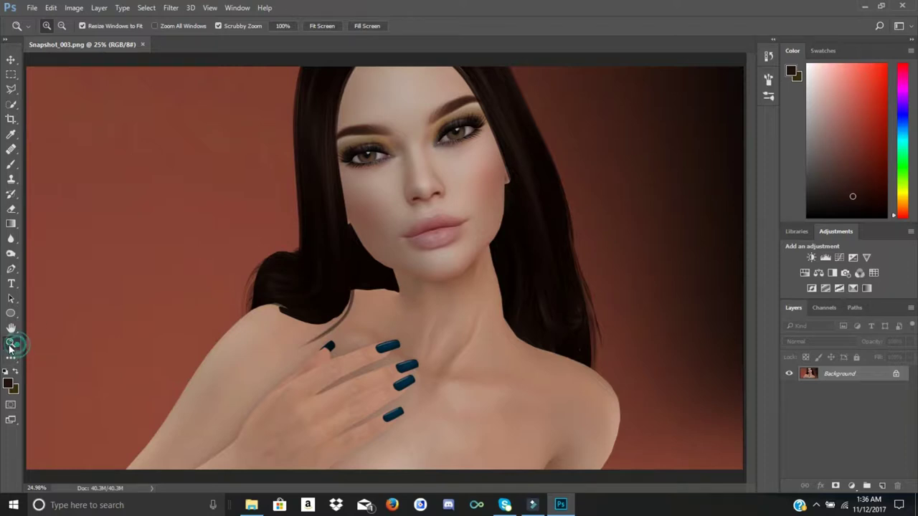
pyautogui.click(409, 306)
pyautogui.click(410, 306)
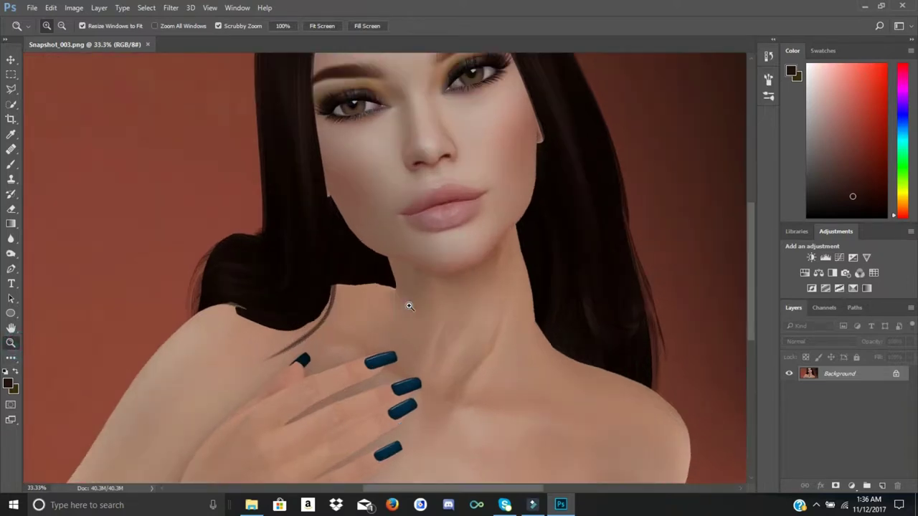
pyautogui.click(410, 306)
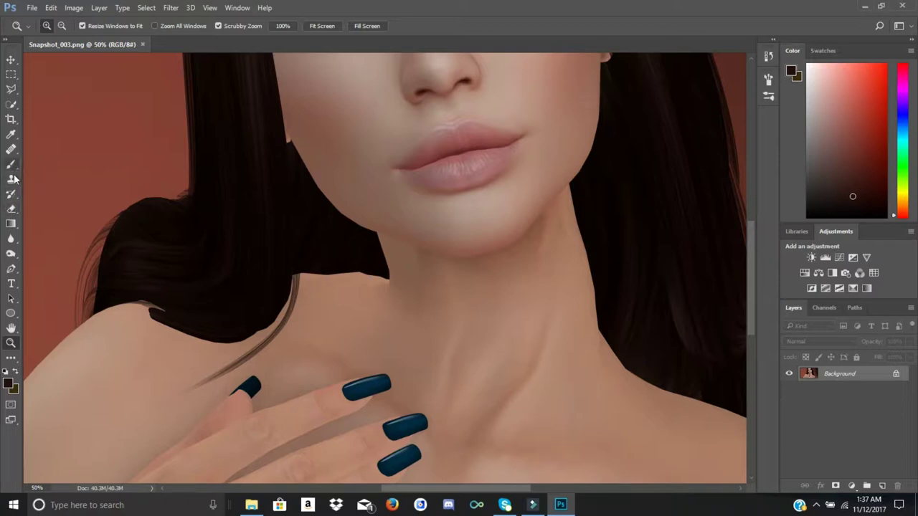
# Draw a Pen path from the right side of the neck along the shoulder to the collarbone
pyautogui.click(11, 269)
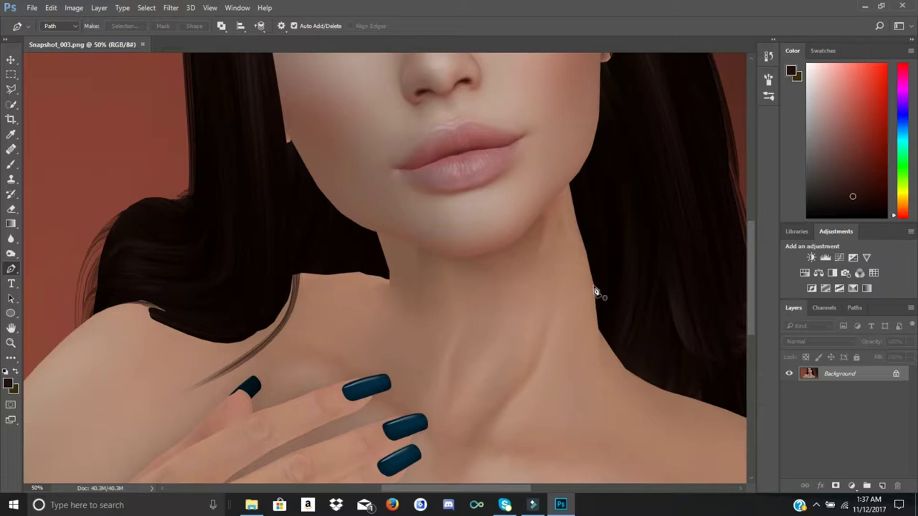
pyautogui.click(593, 284)
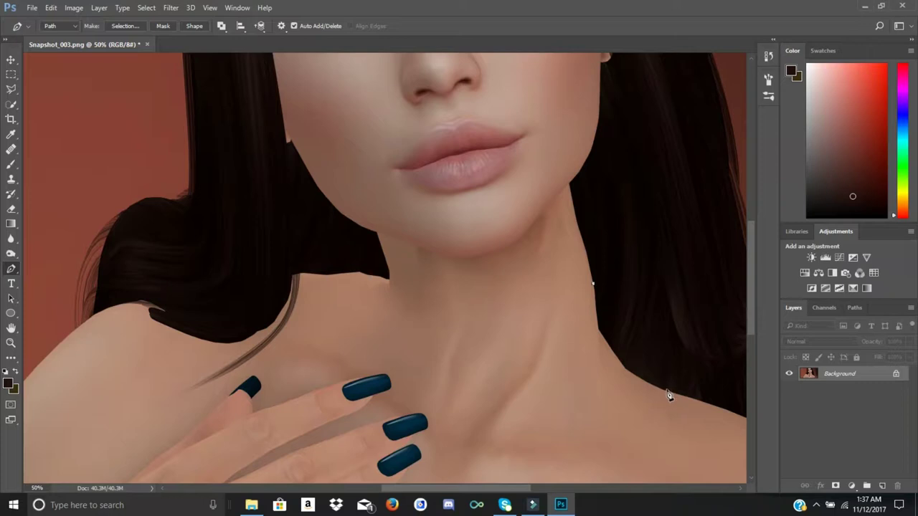
pyautogui.moveTo(665, 392); pyautogui.dragTo(717, 405)
pyautogui.click(718, 400)
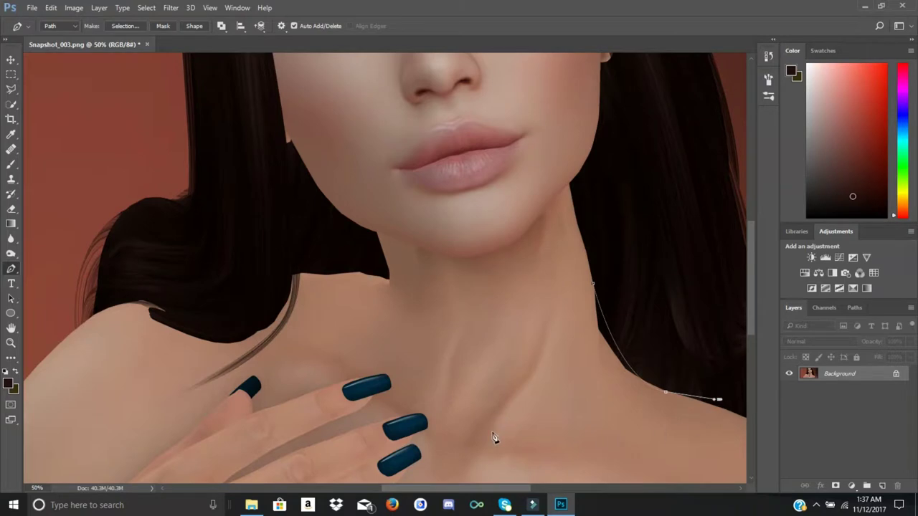
pyautogui.keyDown('ctrl'); pyautogui.click(506, 406); pyautogui.keyUp('ctrl')
pyautogui.click(853, 309)
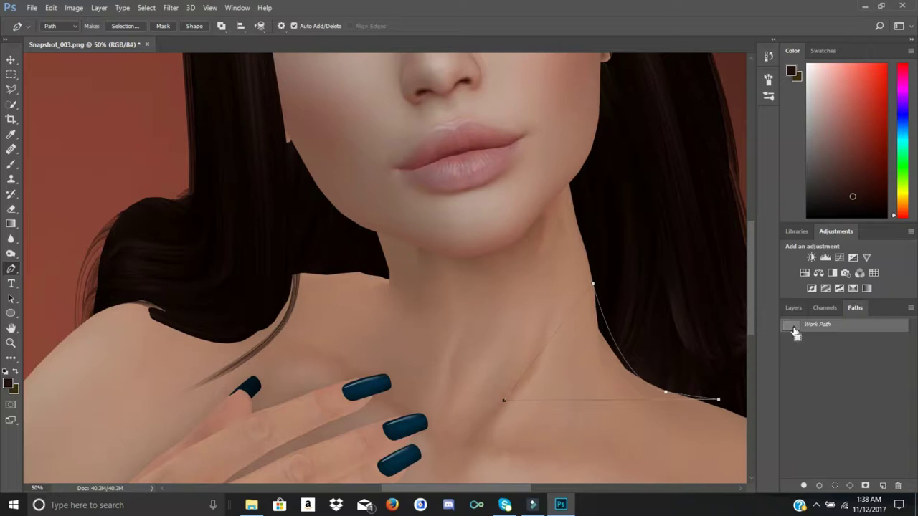
# Load the neck-to-collarbone Work Path as an active selection
pyautogui.keyDown('ctrl'); pyautogui.click(792, 328); pyautogui.keyUp('ctrl')
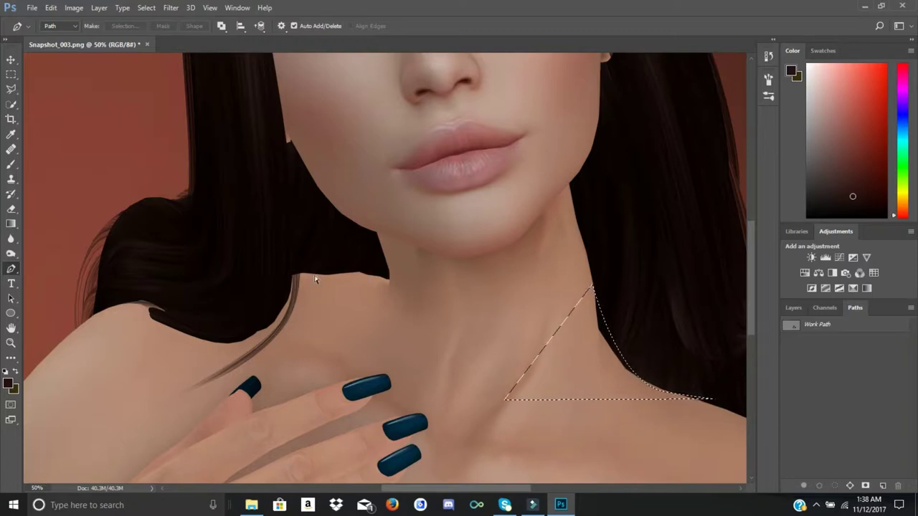
pyautogui.click(10, 242)
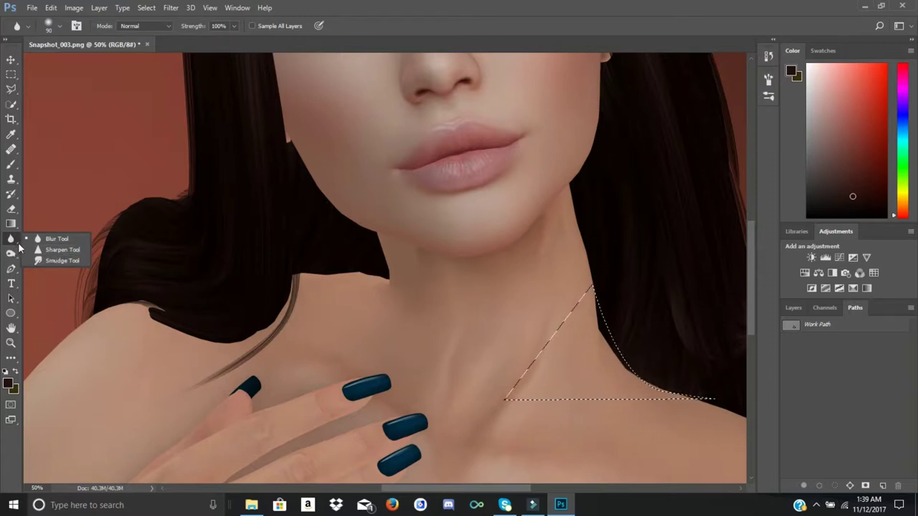
# Select the Smudge Tool and convert the locked Background into editable Layer 0
pyautogui.click(61, 261)
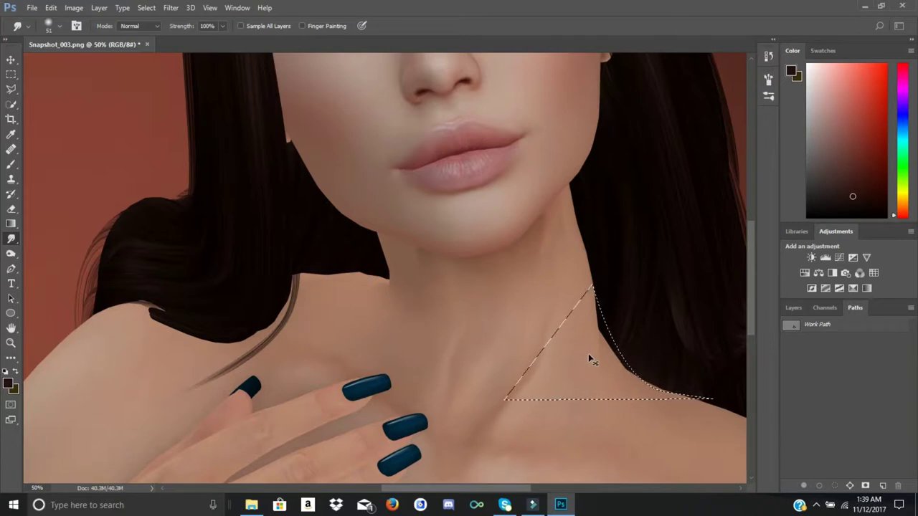
pyautogui.click(793, 311)
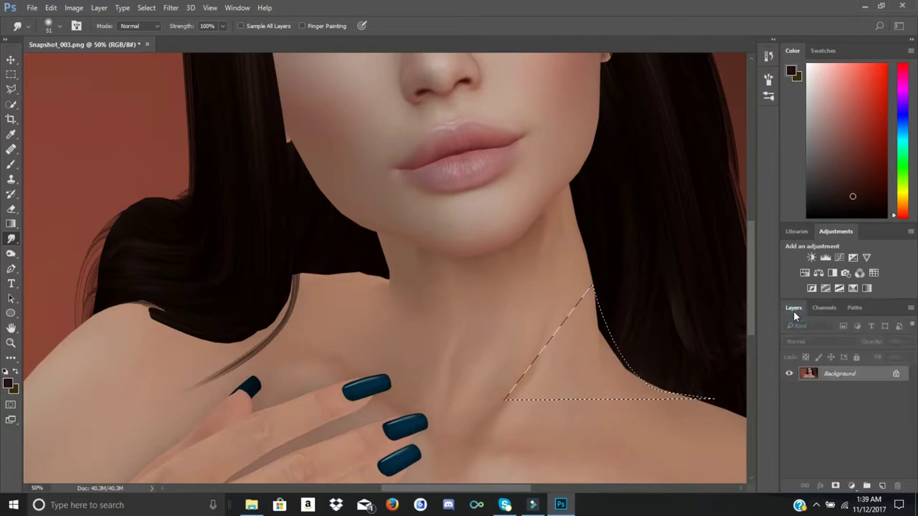
pyautogui.click(838, 374)
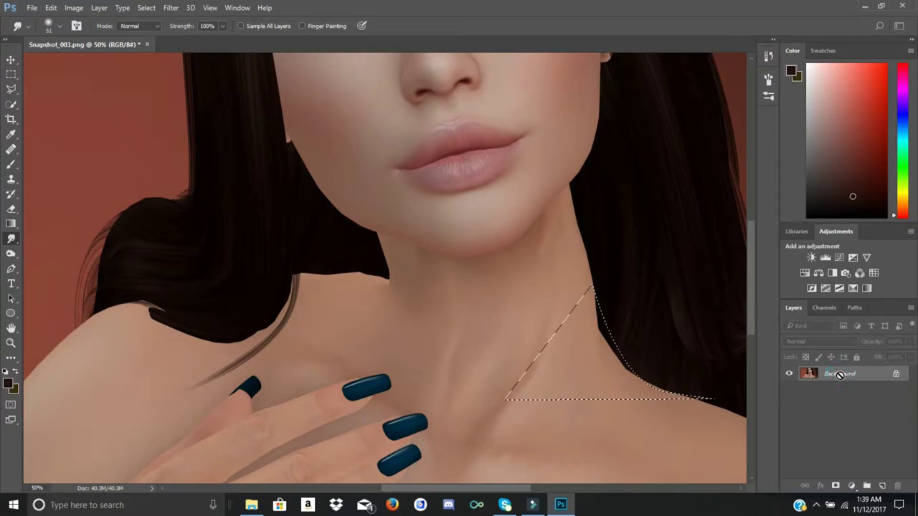
pyautogui.doubleClick(840, 374)
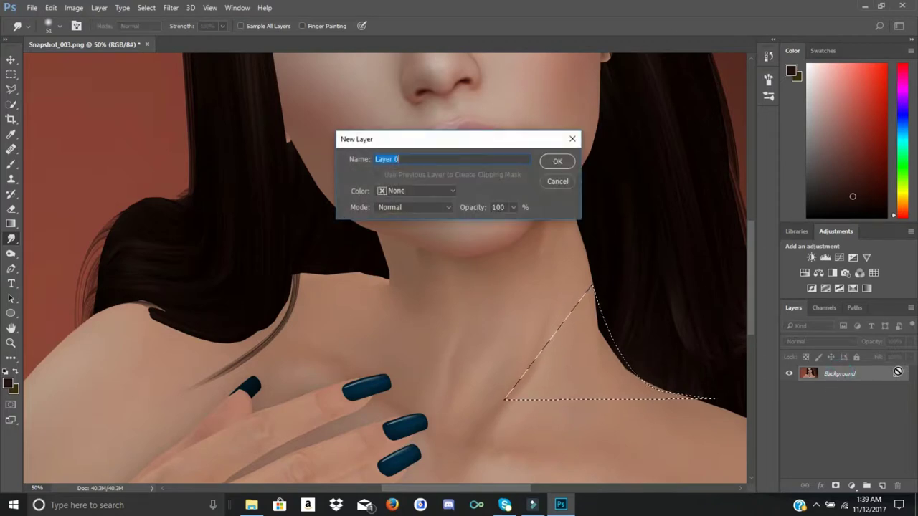
pyautogui.click(559, 164)
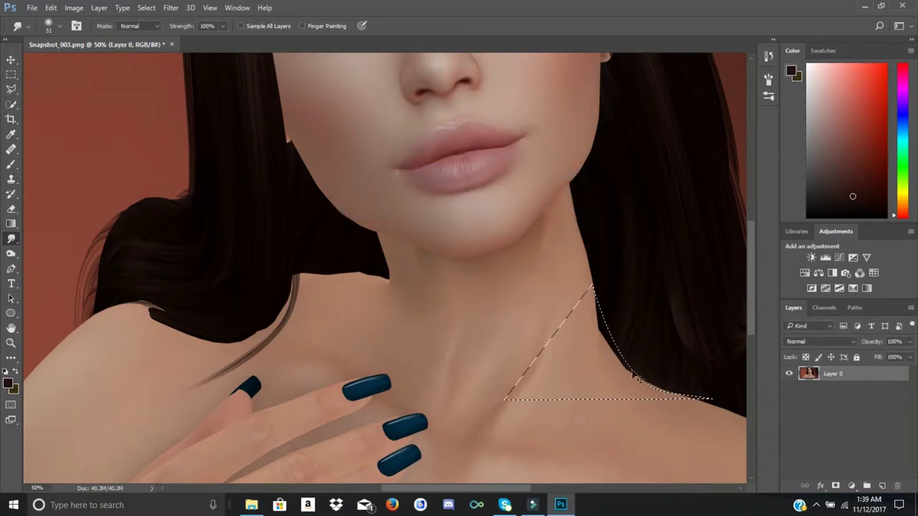
pyautogui.click(834, 377)
pyautogui.click(833, 377)
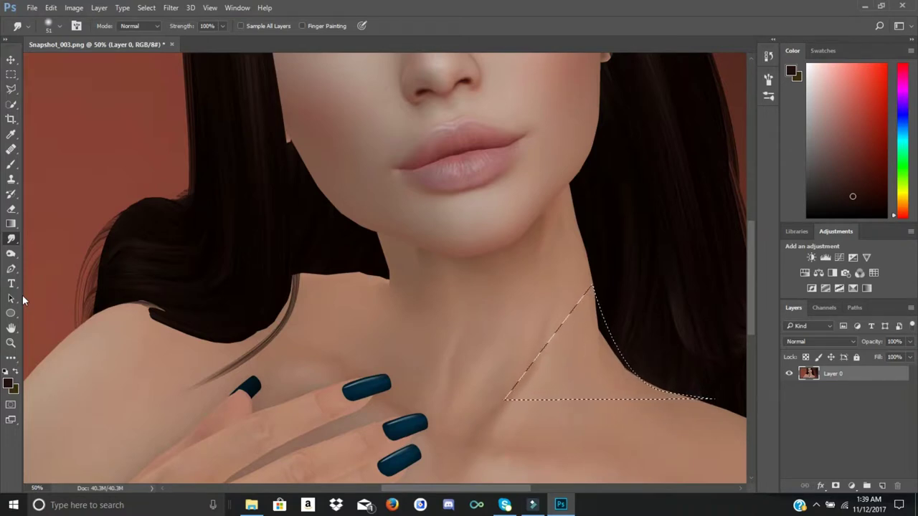
pyautogui.press('shift')
pyautogui.press('shift')
pyautogui.press('shift')
pyautogui.press('shift')
pyautogui.press('shift')
pyautogui.click(304, 161)
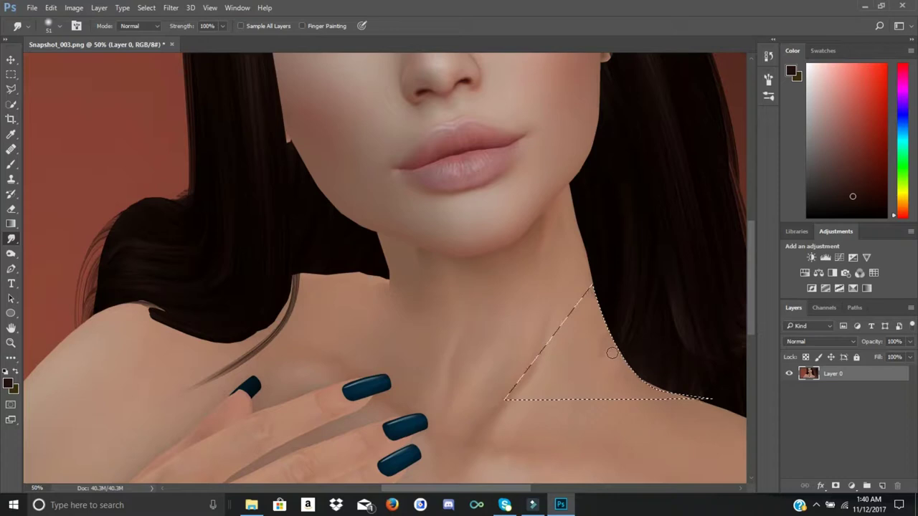
pyautogui.click(49, 8)
pyautogui.click(59, 42)
# Deselect the neck area, undoing the deselect twice before finally clearing the selection
pyautogui.click(145, 9)
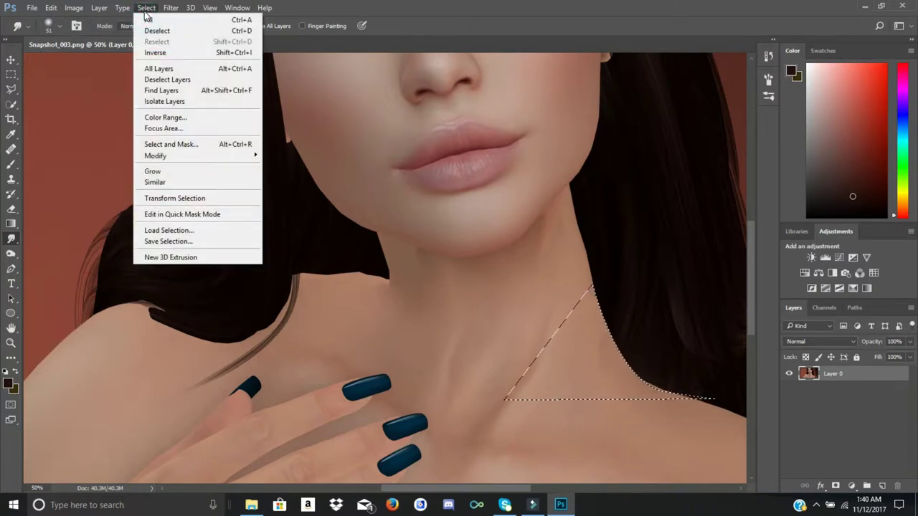
pyautogui.click(148, 32)
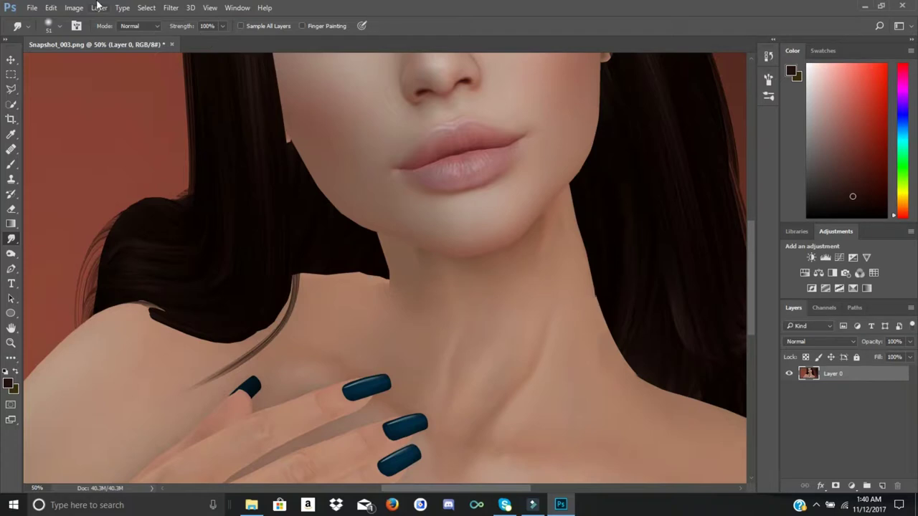
pyautogui.click(144, 8)
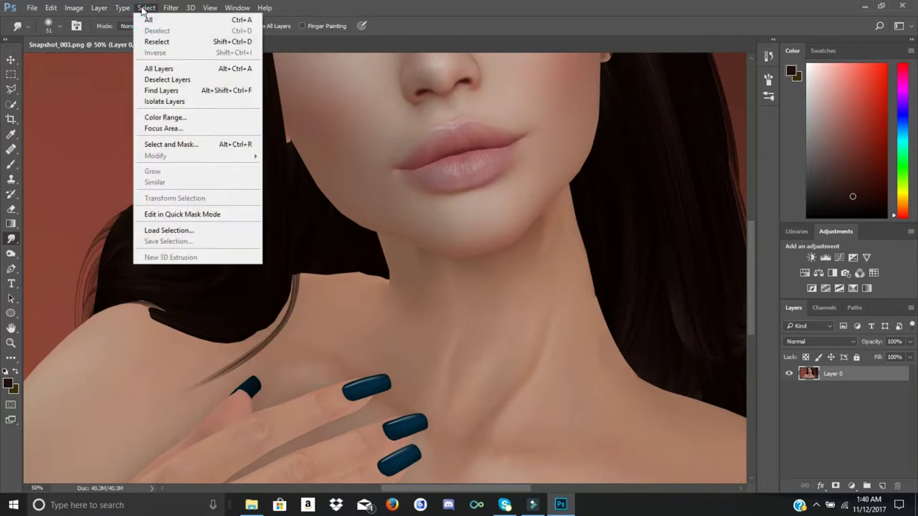
pyautogui.moveTo(51, 8)
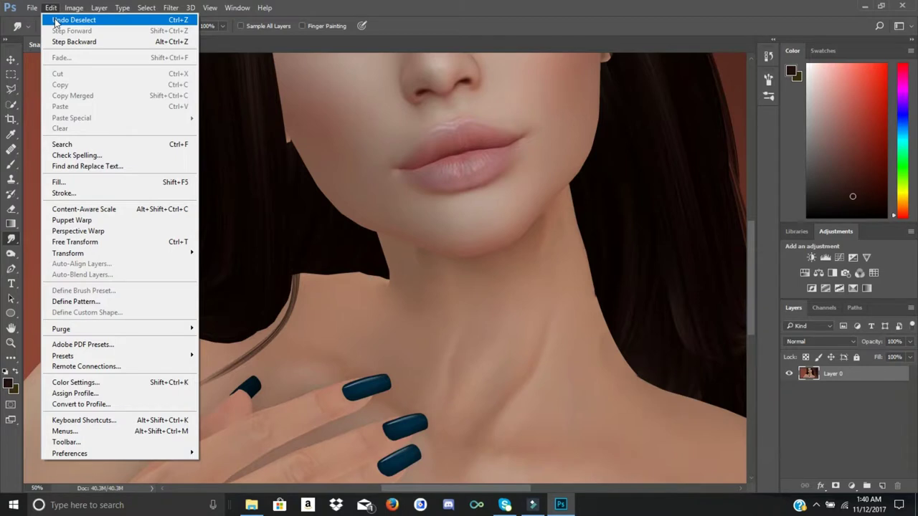
pyautogui.click(55, 21)
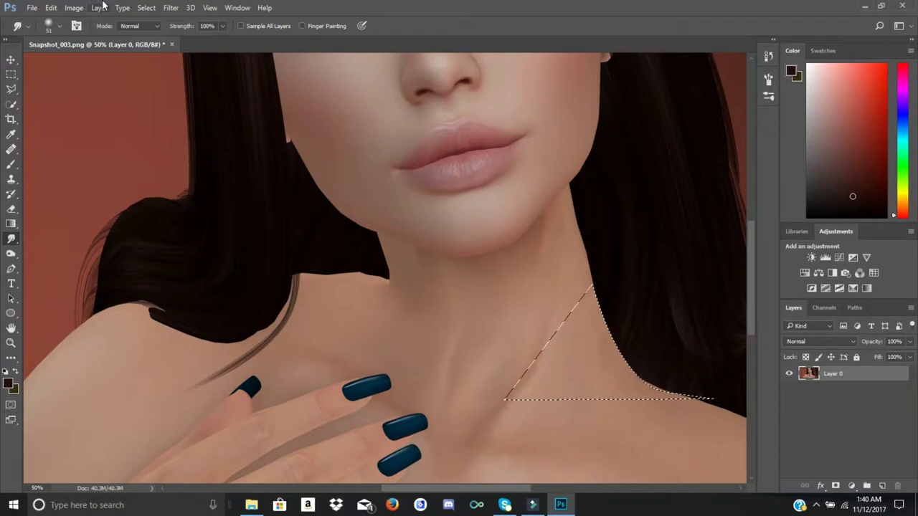
pyautogui.click(146, 7)
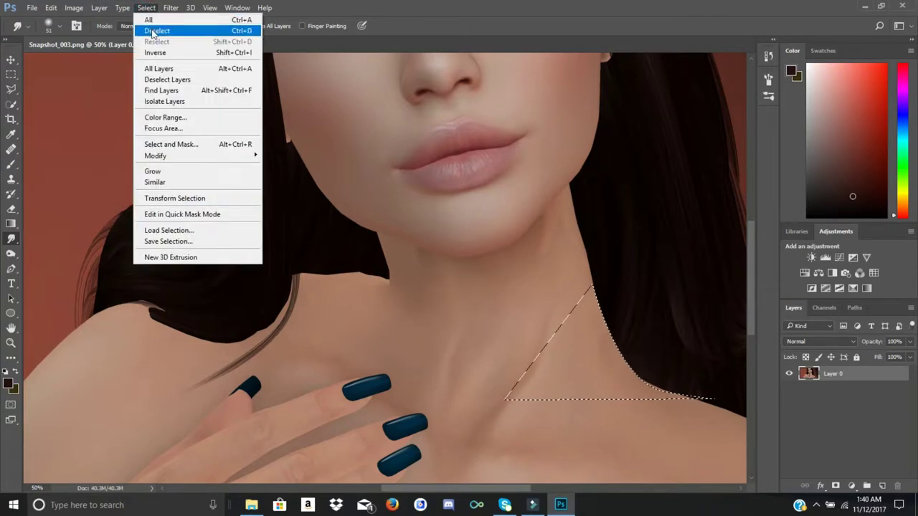
pyautogui.click(152, 31)
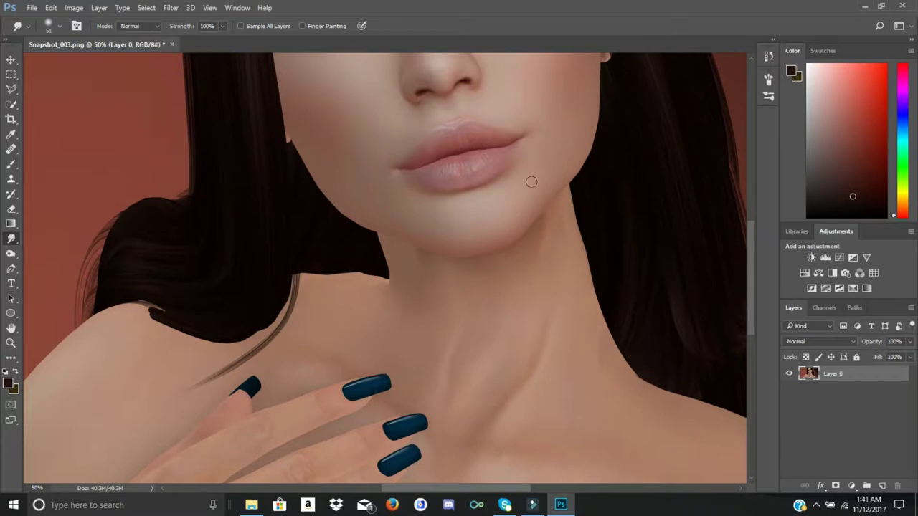
pyautogui.click(51, 9)
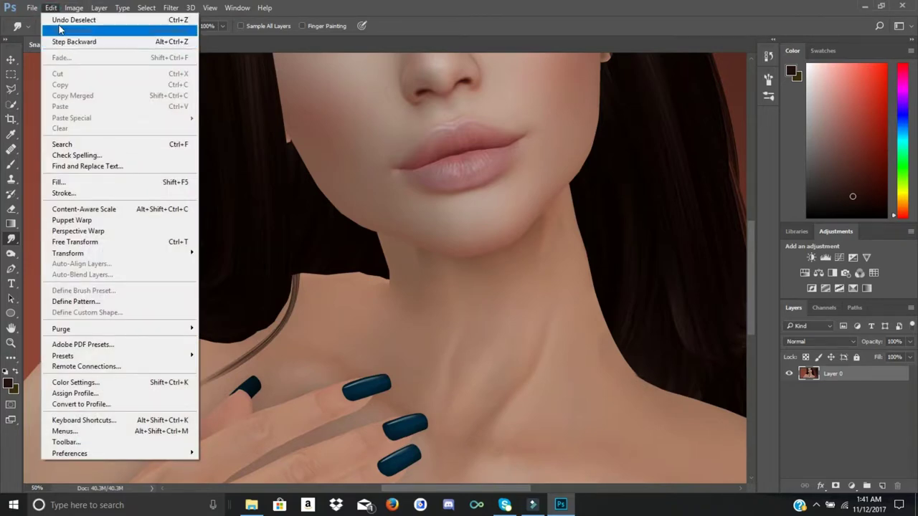
pyautogui.click(58, 21)
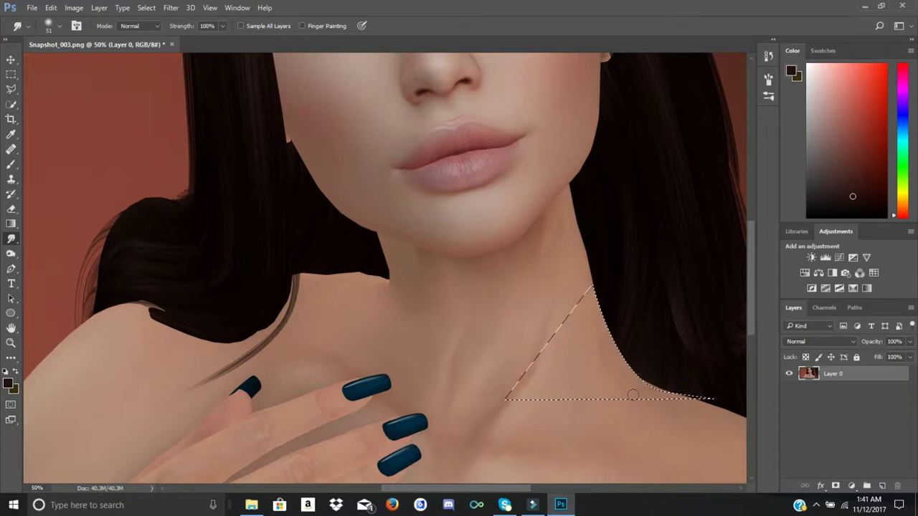
pyautogui.click(147, 7)
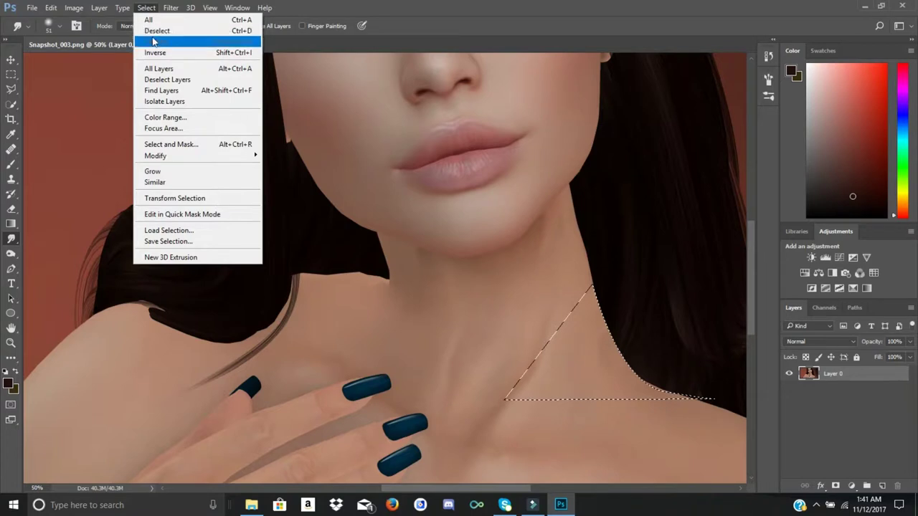
pyautogui.click(156, 30)
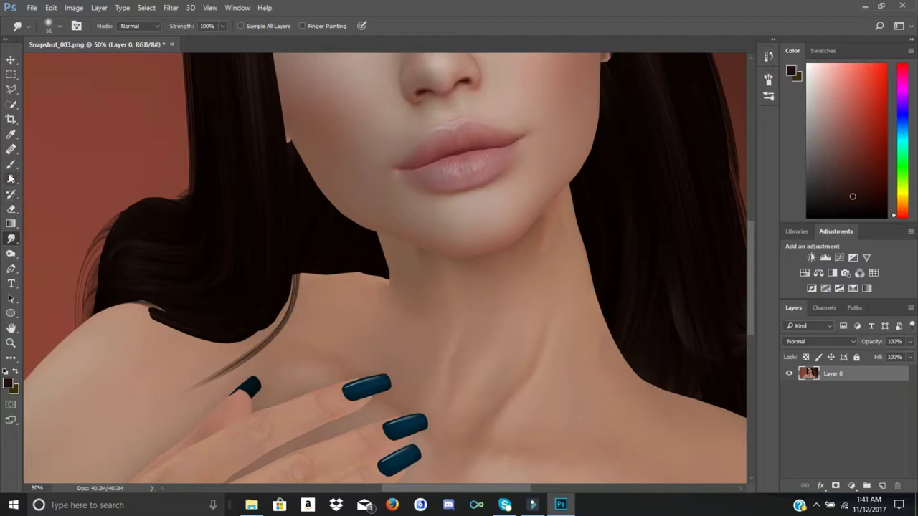
# Draw a curved Pen path around the dark hair wedge beside the jaw
pyautogui.click(12, 271)
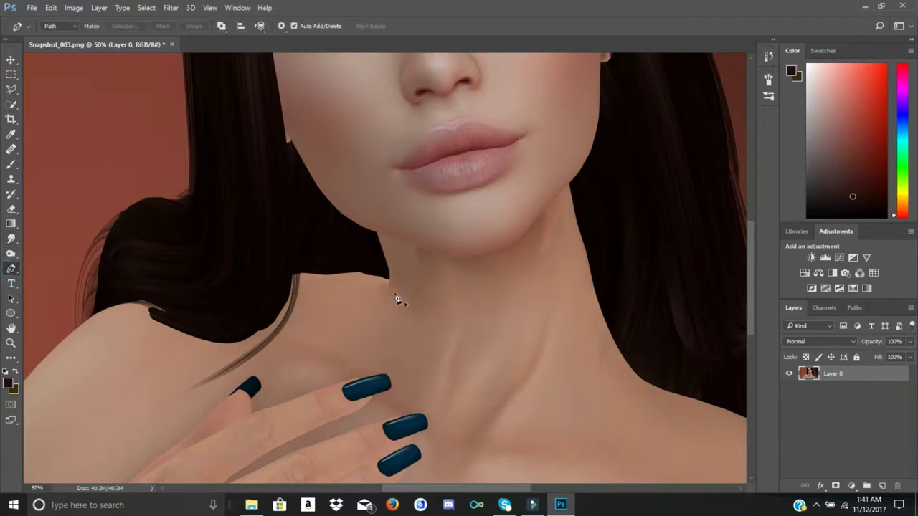
pyautogui.click(386, 259)
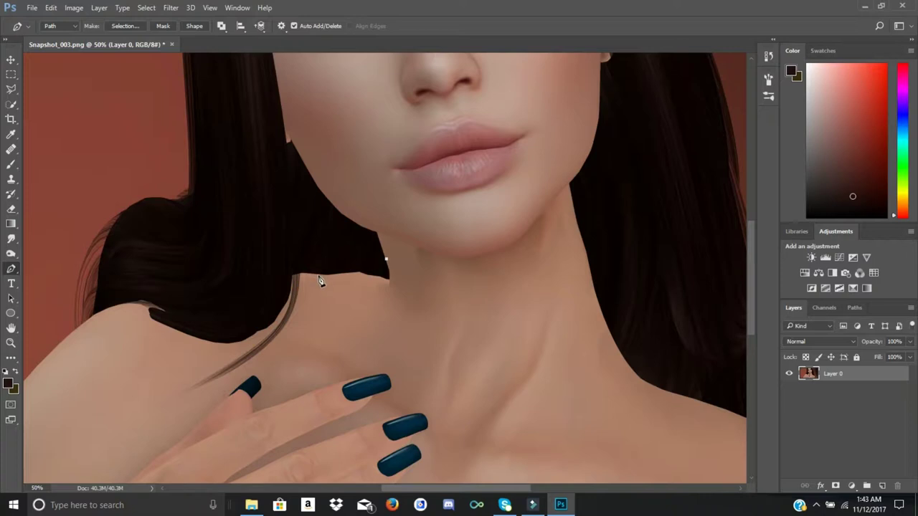
pyautogui.moveTo(319, 276); pyautogui.dragTo(223, 264)
pyautogui.click(280, 196)
pyautogui.moveTo(280, 196); pyautogui.dragTo(369, 201)
# Load the hair-wedge Work Path as a selection from the Paths panel and choose the Smudge tool
pyautogui.click(852, 307)
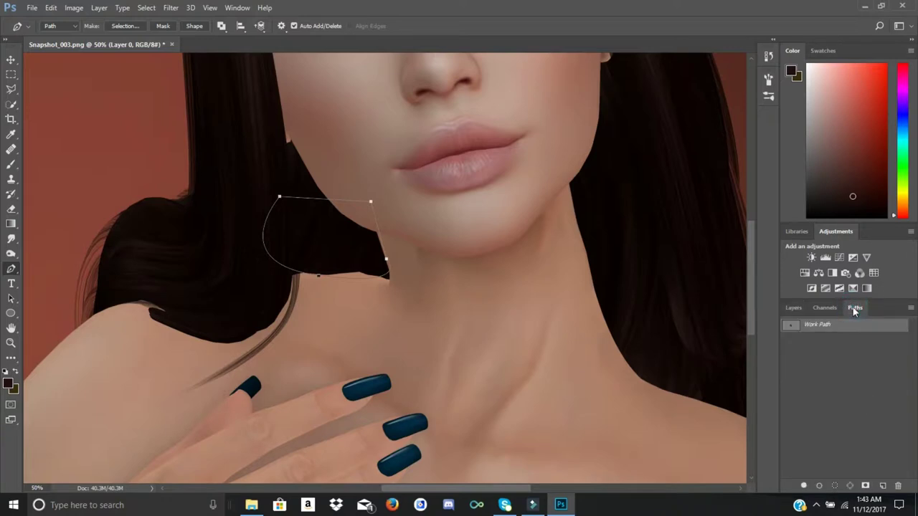
pyautogui.keyDown('ctrl'); pyautogui.click(790, 328); pyautogui.keyUp('ctrl')
pyautogui.click(793, 334)
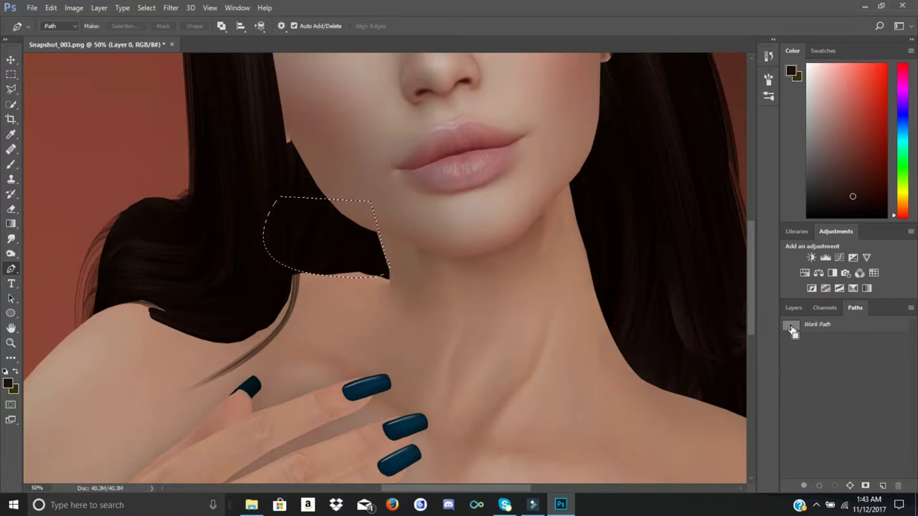
pyautogui.keyDown('ctrl'); pyautogui.click(791, 329); pyautogui.keyUp('ctrl')
pyautogui.click(10, 239)
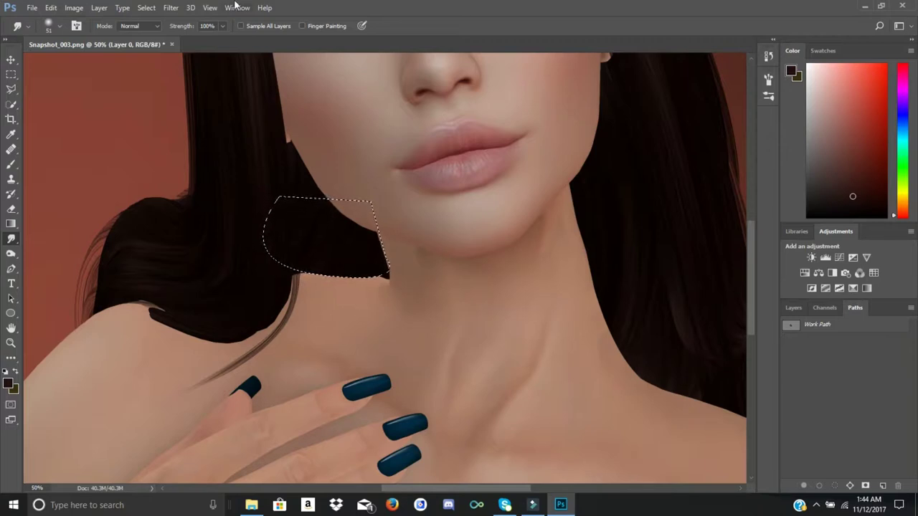
# Deselect the hair wedge beside the jaw
pyautogui.click(152, 12)
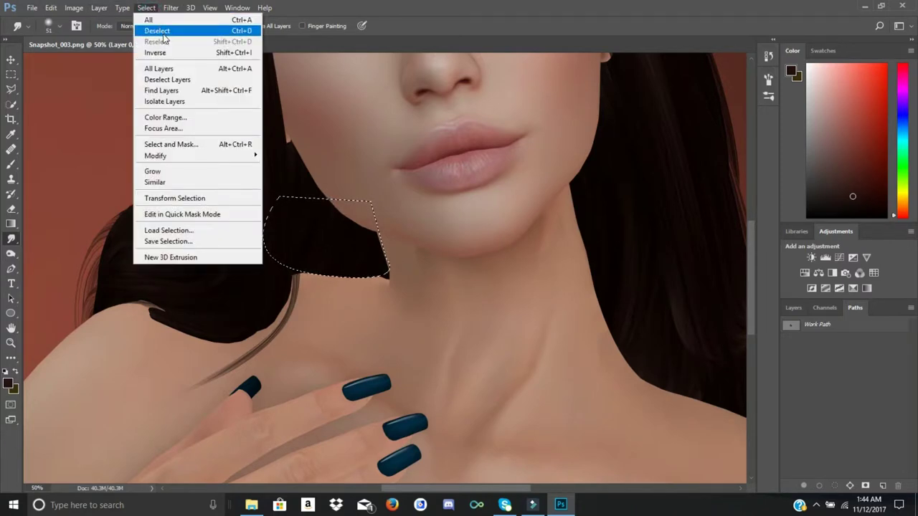
pyautogui.click(161, 32)
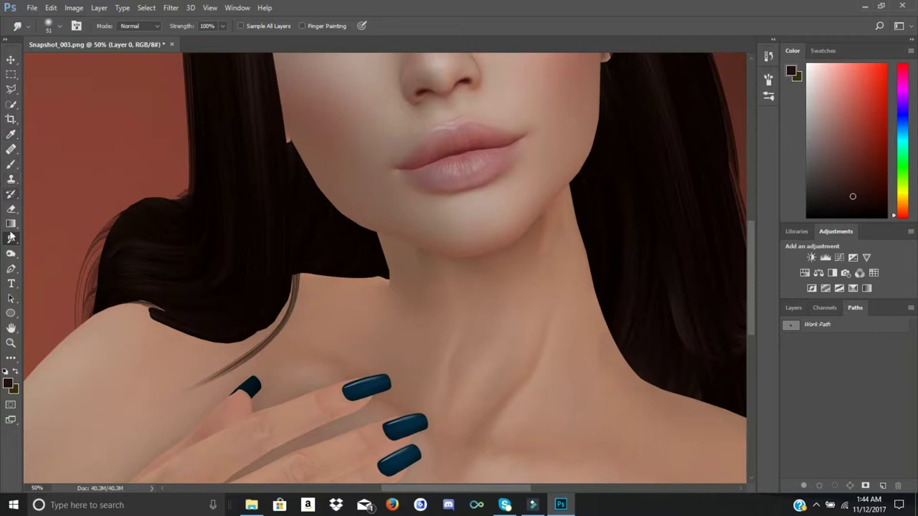
pyautogui.click(11, 269)
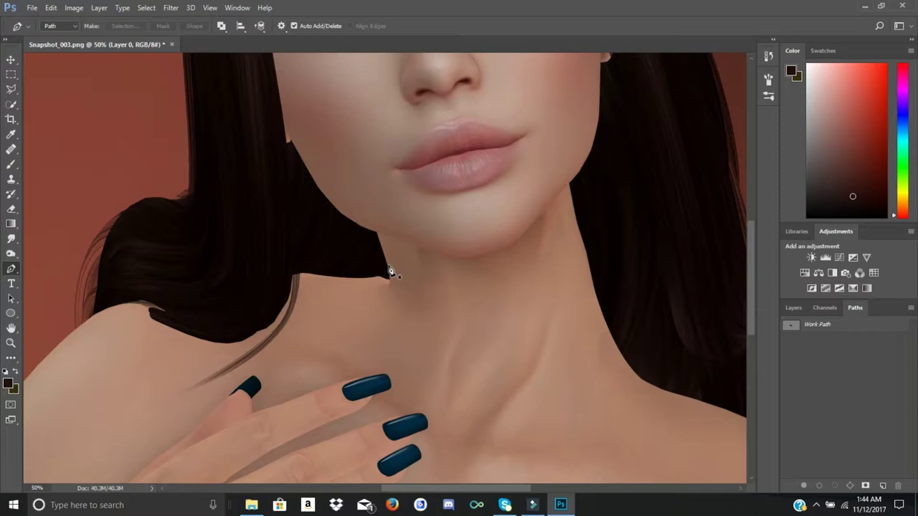
# Trace a small Pen path around the hair tip at the neck and load it as a selection
pyautogui.click(388, 266)
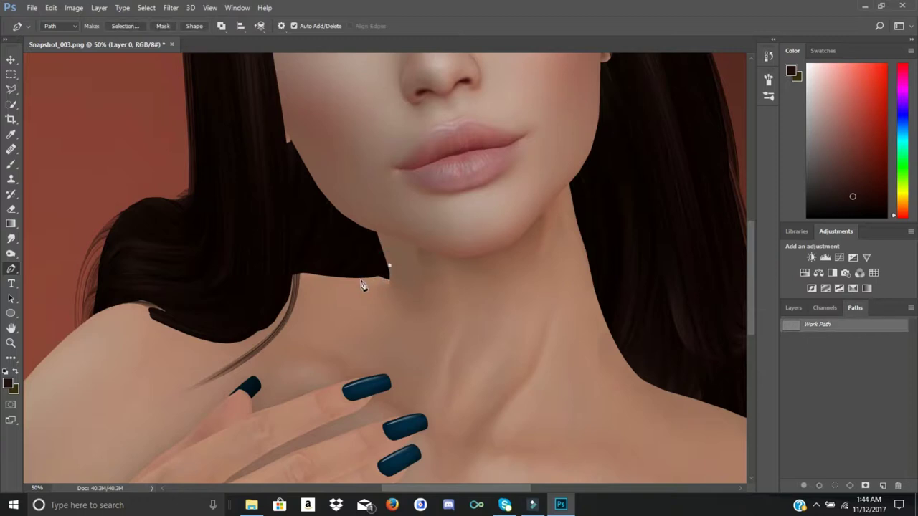
pyautogui.moveTo(367, 276); pyautogui.dragTo(325, 266)
pyautogui.moveTo(325, 267)
pyautogui.mouseDown()
pyautogui.moveTo(319, 280)
pyautogui.moveTo(337, 245)
pyautogui.moveTo(350, 253)
pyautogui.moveTo(338, 273)
pyautogui.moveTo(332, 266)
pyautogui.mouseUp()
pyautogui.click(340, 243)
pyautogui.click(372, 236)
pyautogui.click(391, 270)
pyautogui.keyDown('ctrl'); pyautogui.click(792, 330); pyautogui.keyUp('ctrl')
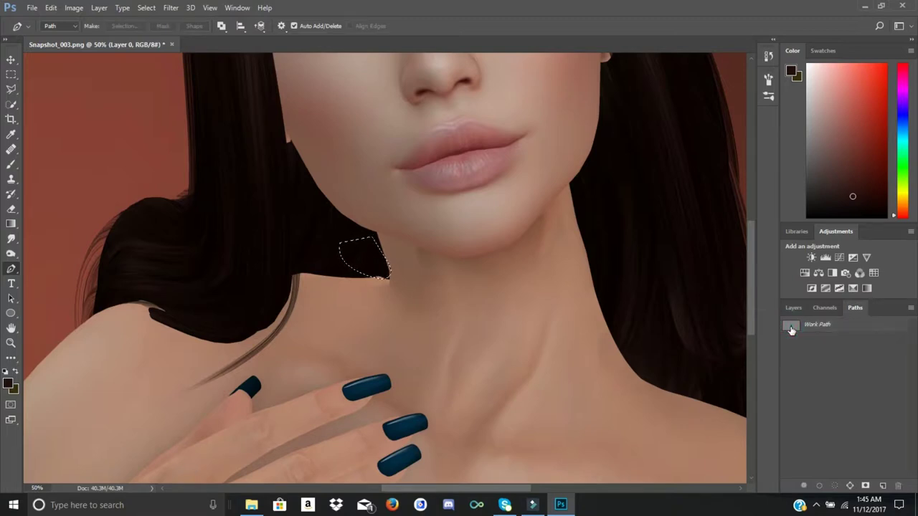
pyautogui.click(11, 239)
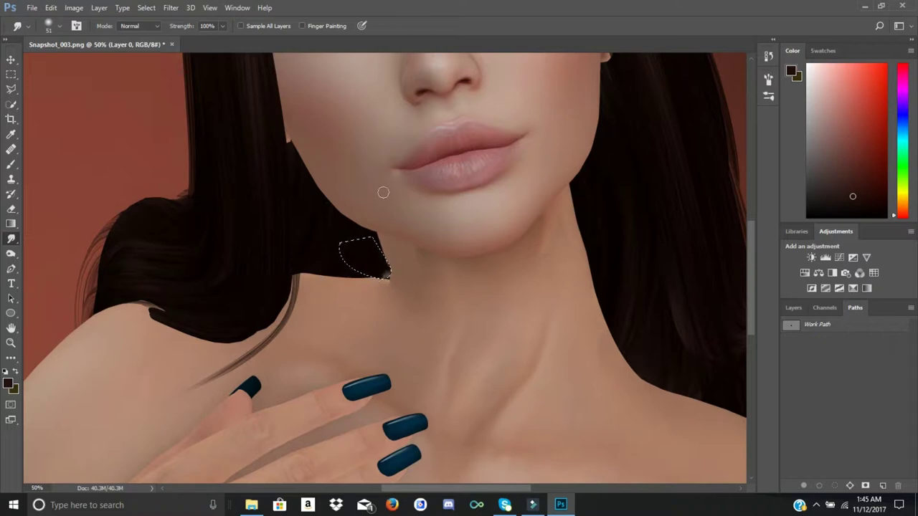
# Step backward, invert the selection, and smudge the grey hair-tip spot darker
pyautogui.click(52, 9)
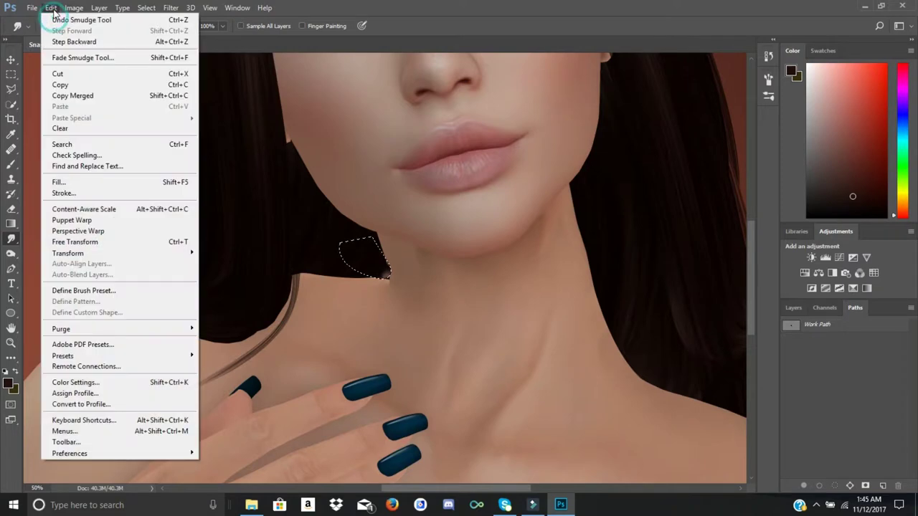
pyautogui.click(63, 42)
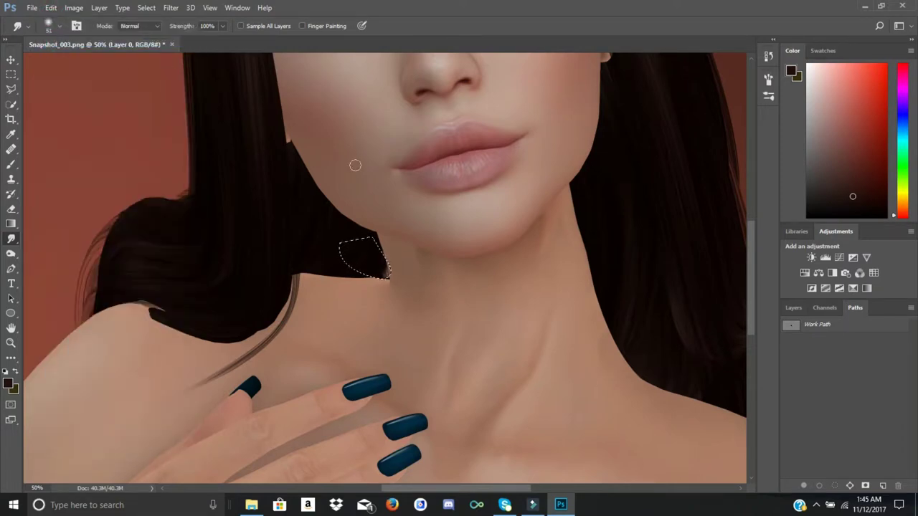
pyautogui.click(145, 9)
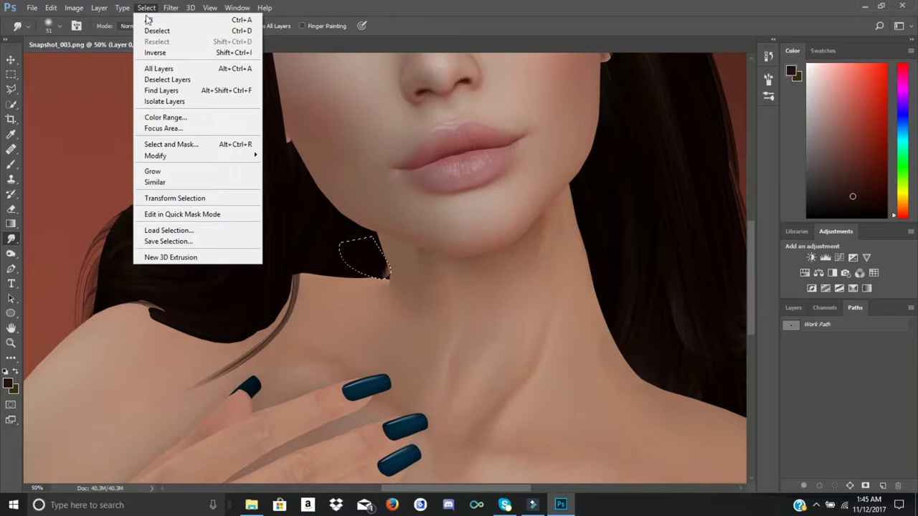
pyautogui.click(157, 53)
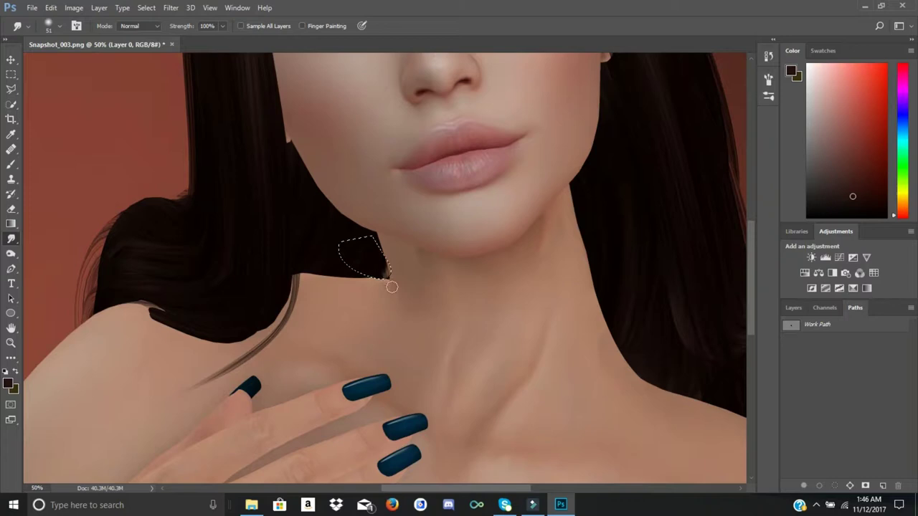
pyautogui.moveTo(390, 285); pyautogui.dragTo(379, 272)
# Deselect, then step backward to restore the hair-tip selection
pyautogui.click(146, 8)
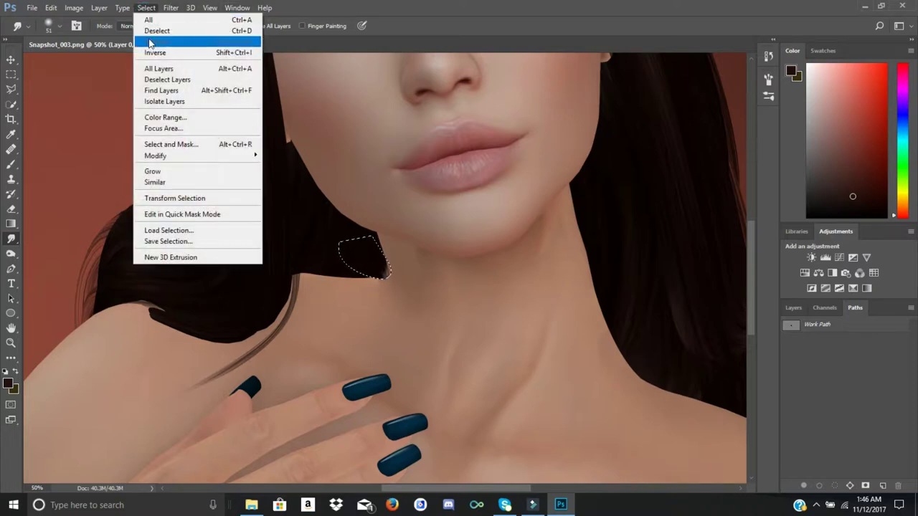
pyautogui.click(151, 33)
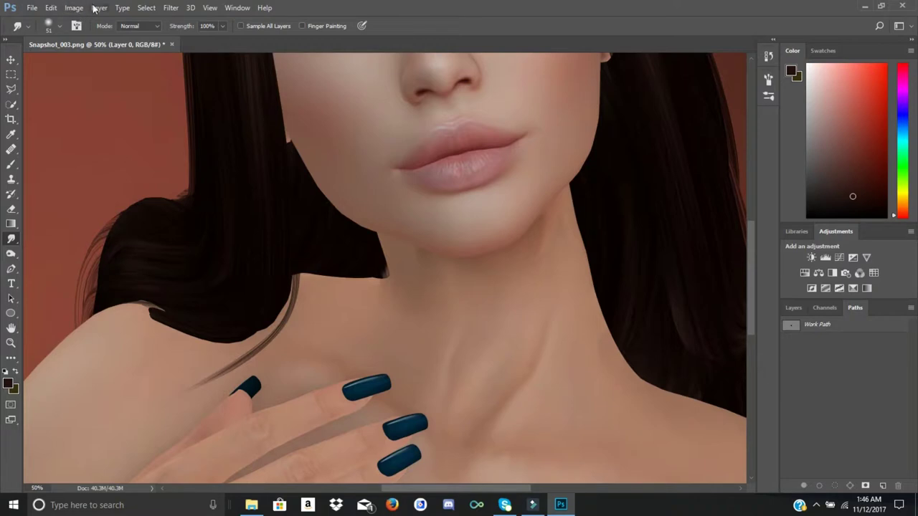
pyautogui.click(52, 8)
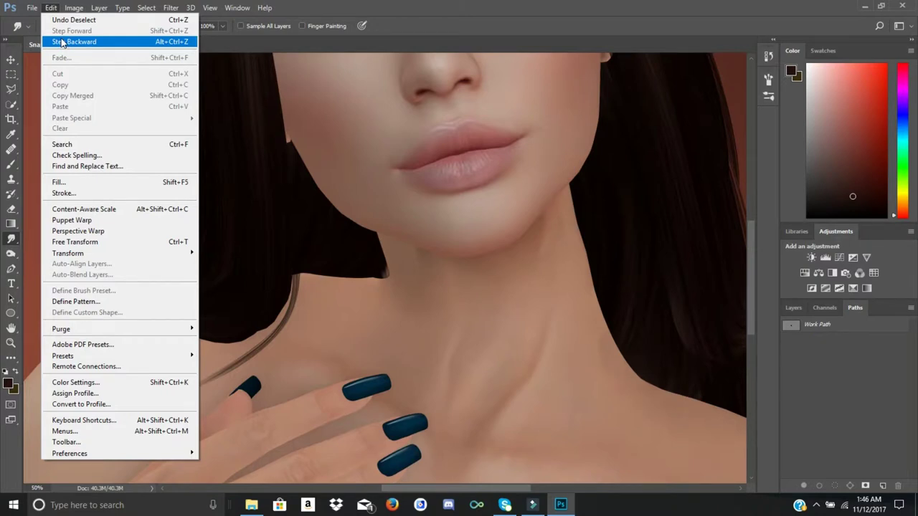
pyautogui.click(62, 41)
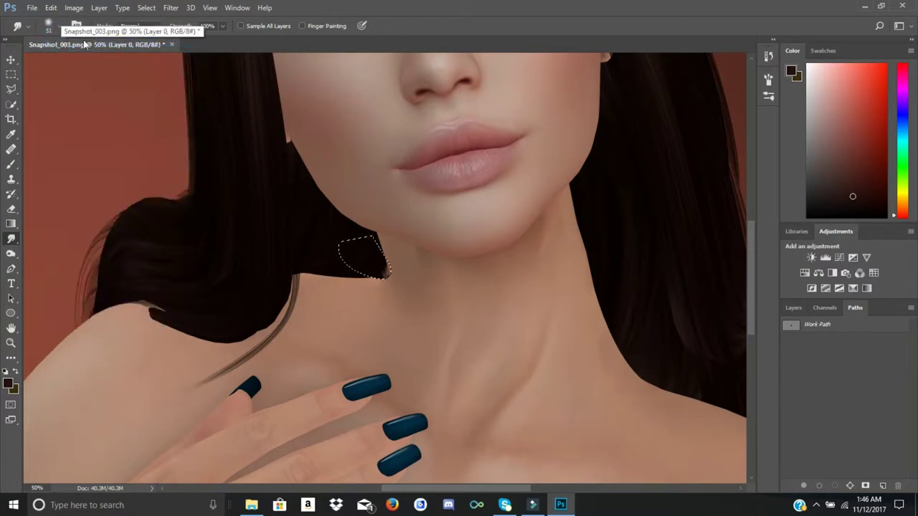
# Zoom in on the hair tip, invert the selection, and smudge the light brown streak dark
pyautogui.click(10, 344)
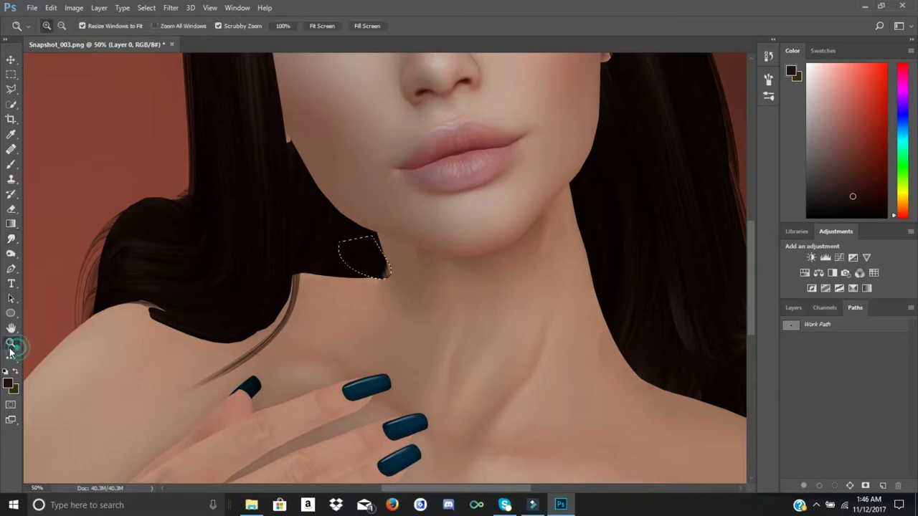
pyautogui.click(387, 271)
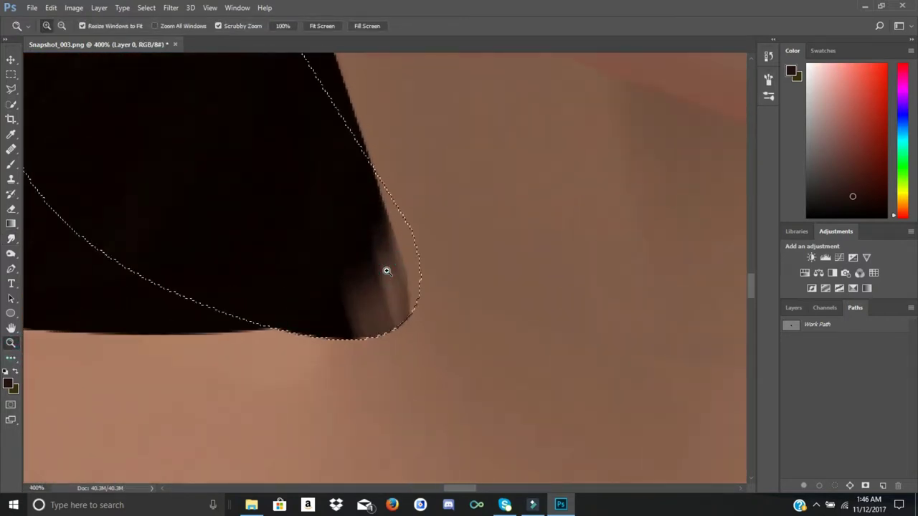
pyautogui.click(147, 8)
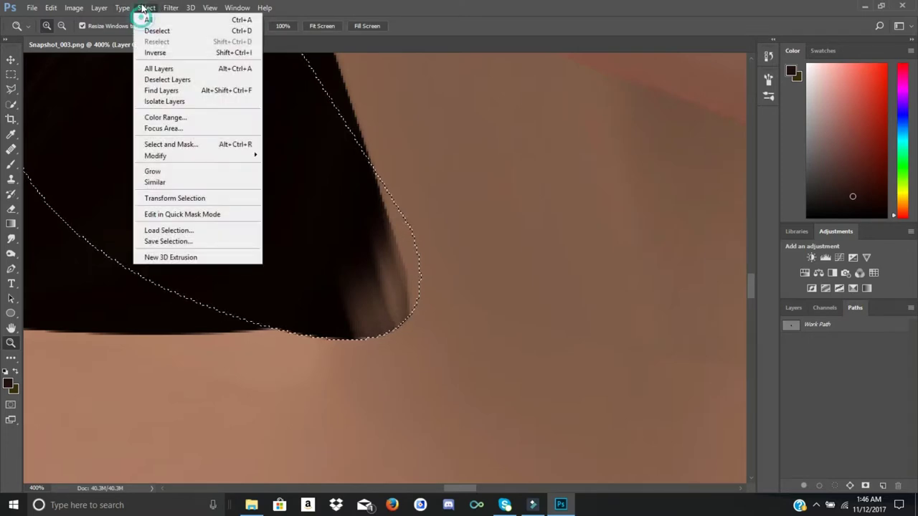
pyautogui.click(154, 54)
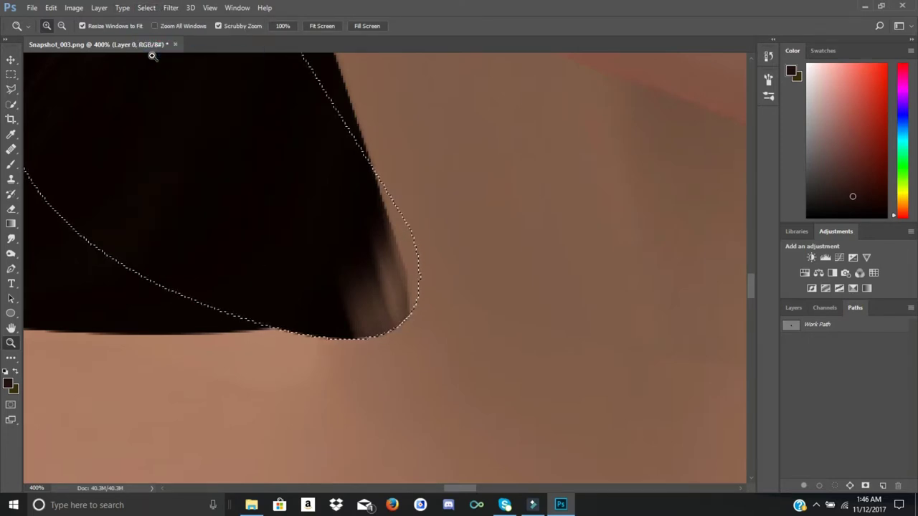
pyautogui.click(11, 240)
pyautogui.moveTo(334, 267)
pyautogui.mouseDown()
pyautogui.moveTo(354, 287)
pyautogui.moveTo(363, 281)
pyautogui.moveTo(323, 197)
pyautogui.moveTo(362, 268)
pyautogui.moveTo(349, 277)
pyautogui.moveTo(280, 274)
pyautogui.moveTo(373, 272)
pyautogui.moveTo(293, 246)
pyautogui.moveTo(385, 271)
pyautogui.mouseUp()
pyautogui.click(291, 246)
pyautogui.click(316, 250)
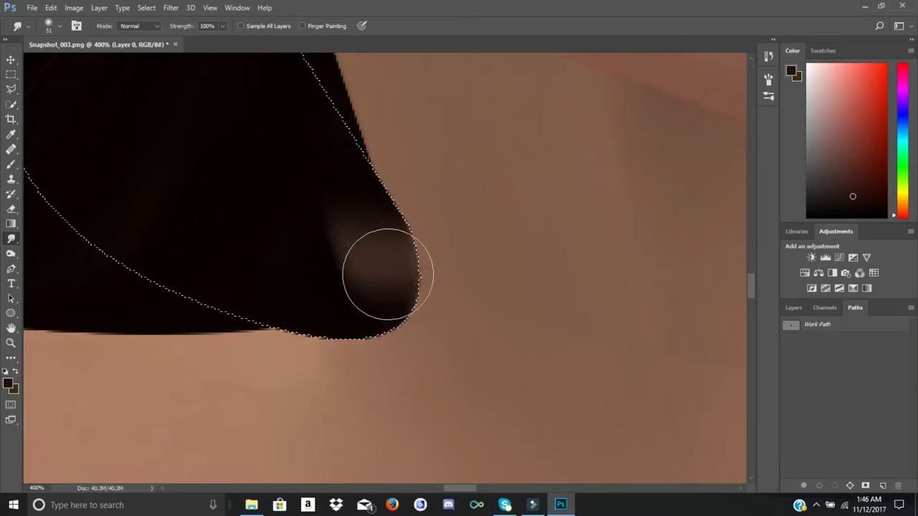
pyautogui.moveTo(239, 137)
pyautogui.mouseDown()
pyautogui.moveTo(287, 164)
pyautogui.moveTo(352, 252)
pyautogui.moveTo(343, 289)
pyautogui.mouseUp()
pyautogui.moveTo(332, 250); pyautogui.dragTo(360, 270)
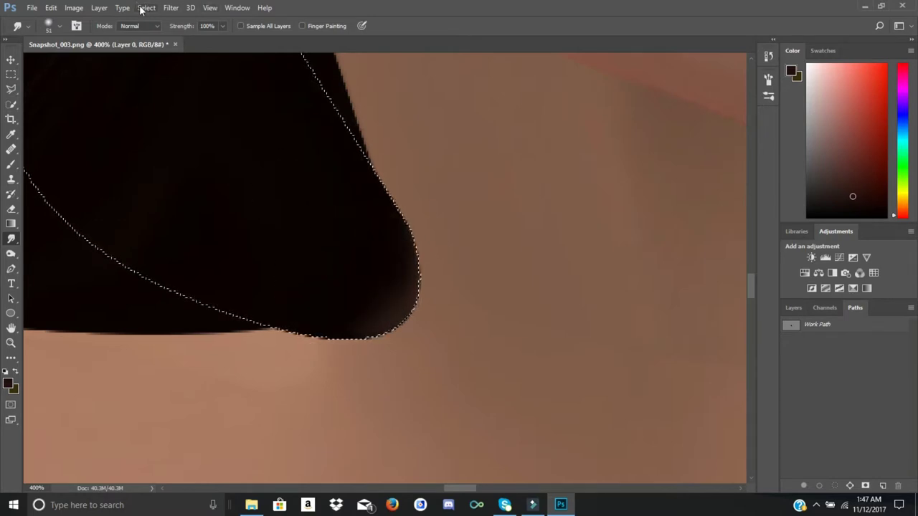
# Fit the image to the screen, clear the selection, and zoom back in on the tip
pyautogui.click(11, 344)
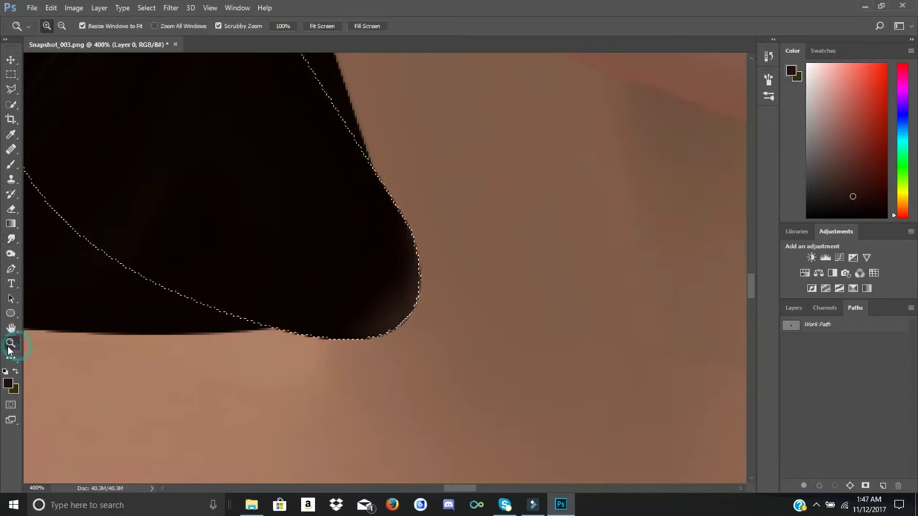
pyautogui.click(313, 27)
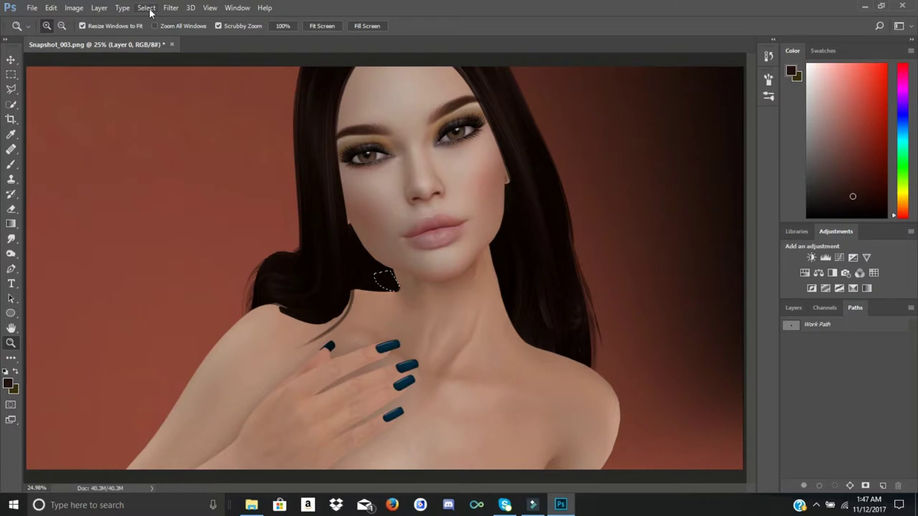
pyautogui.click(147, 9)
pyautogui.click(152, 32)
pyautogui.moveTo(398, 288); pyautogui.dragTo(399, 288)
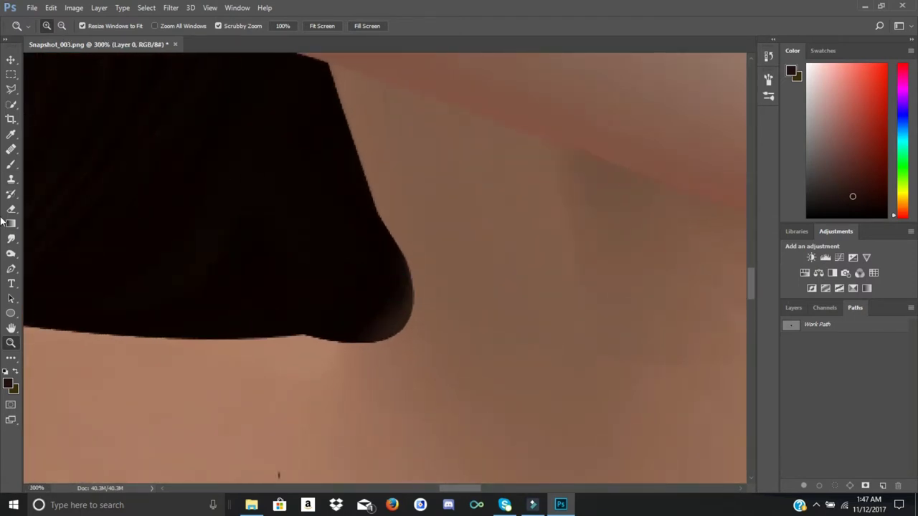
# Pen a closed path around the black shape's lower-right corner and load it as a selection
pyautogui.click(11, 269)
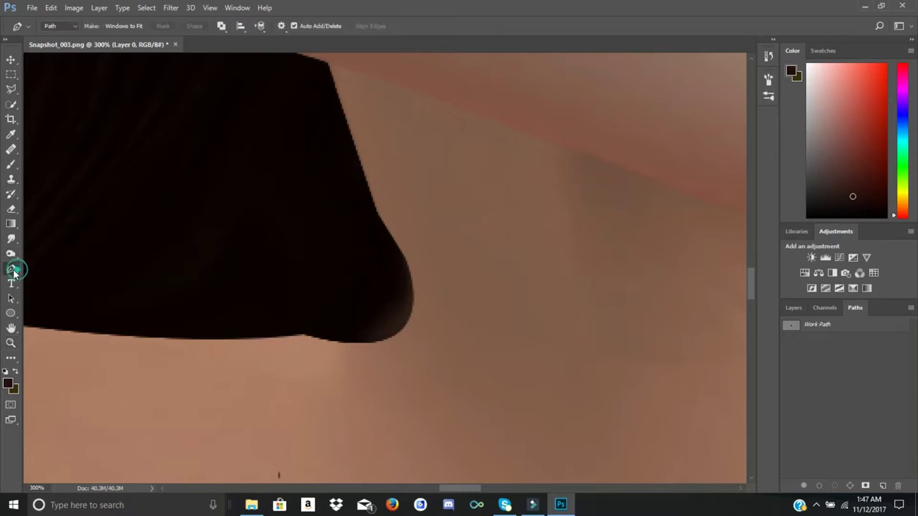
pyautogui.click(381, 215)
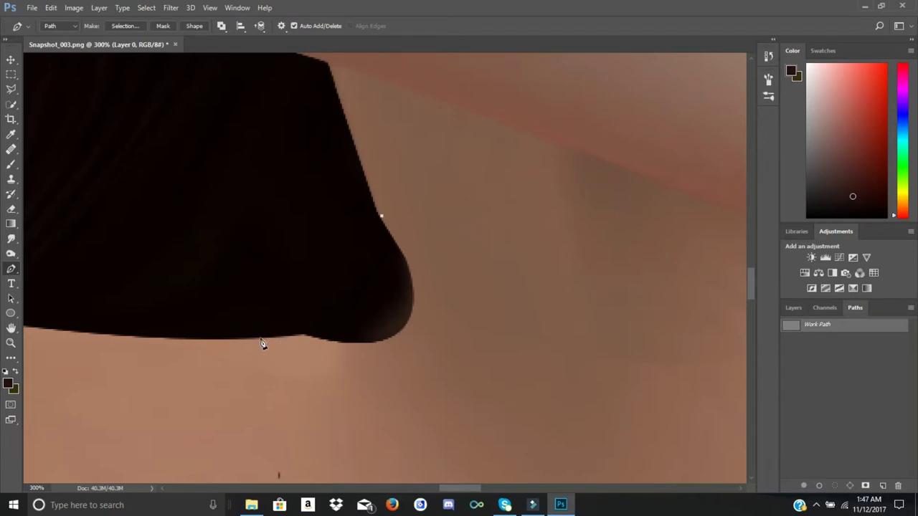
pyautogui.moveTo(260, 338); pyautogui.dragTo(137, 313)
pyautogui.click(536, 388)
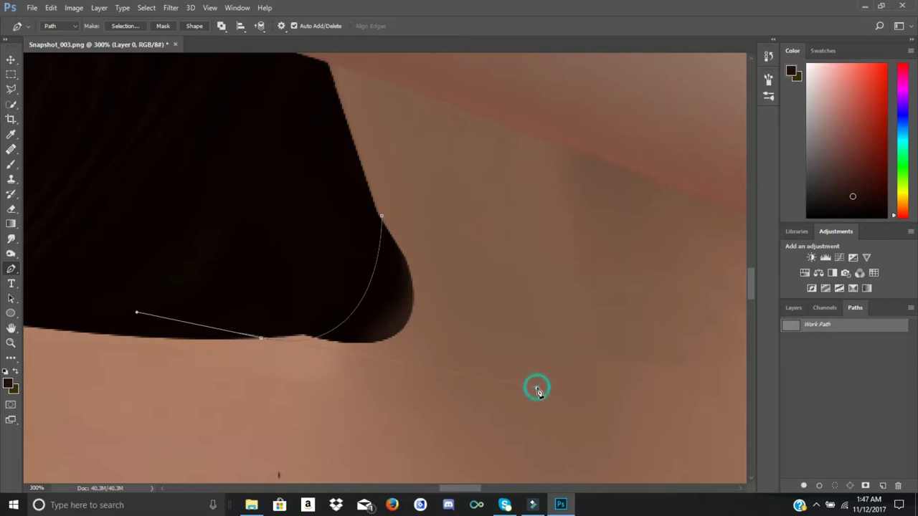
pyautogui.click(466, 210)
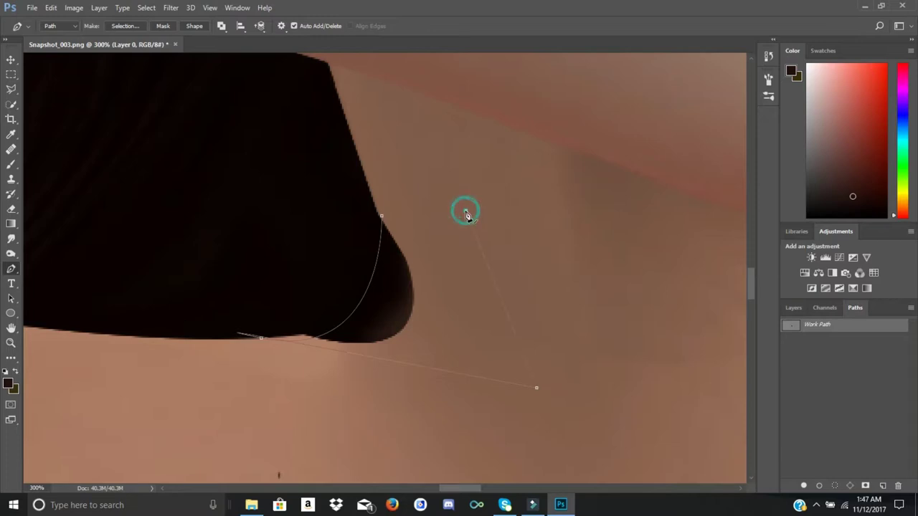
pyautogui.click(382, 217)
pyautogui.keyDown('ctrl'); pyautogui.click(792, 329); pyautogui.keyUp('ctrl')
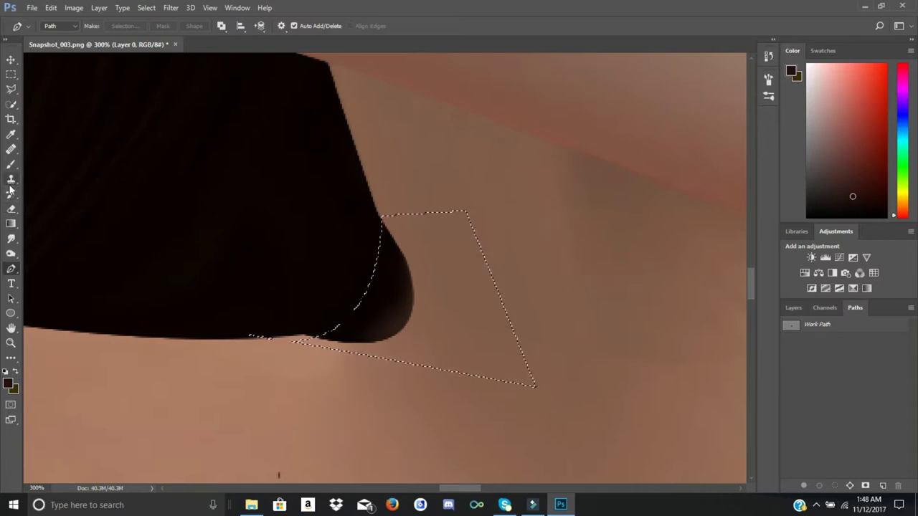
pyautogui.click(11, 238)
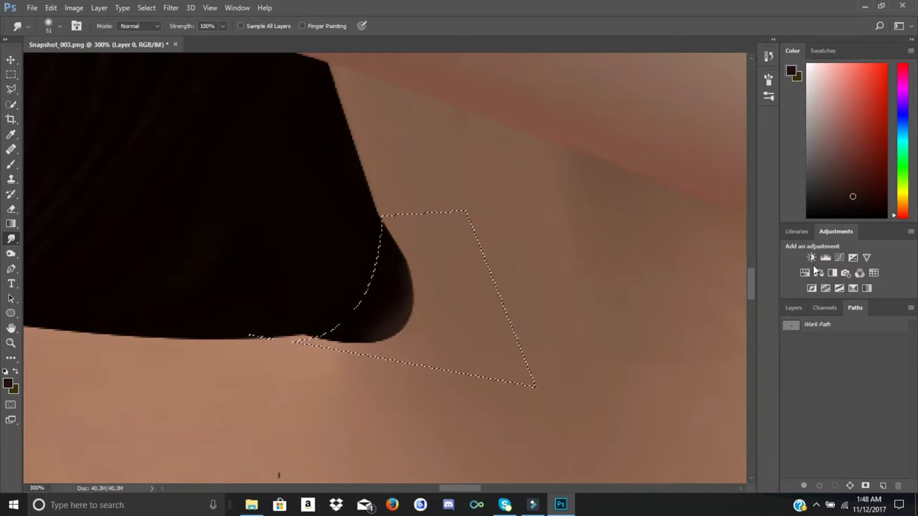
# Show Layers, invert the selection, and step back to undo a stray smudge on Layer 0
pyautogui.click(794, 309)
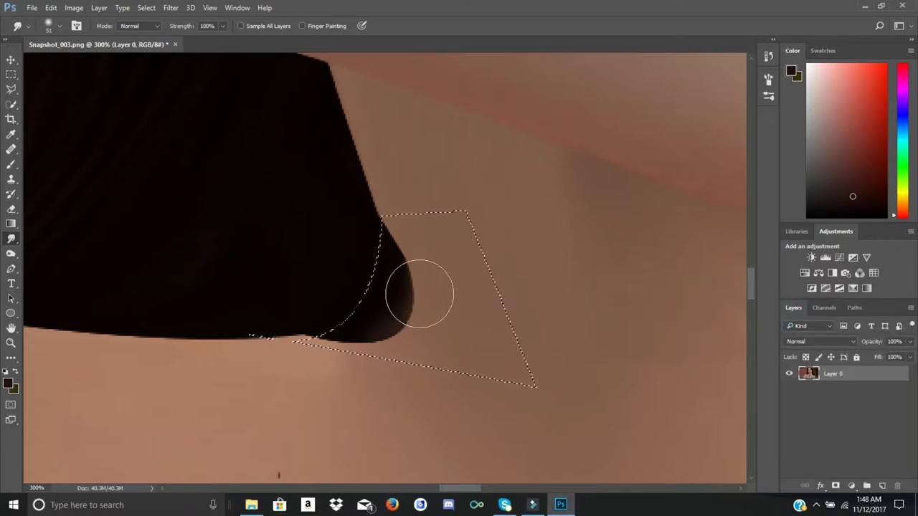
pyautogui.click(139, 9)
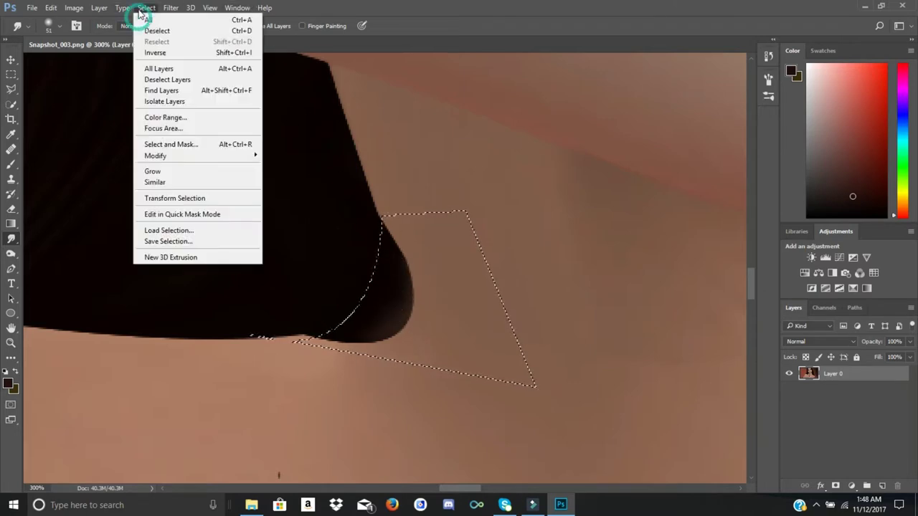
pyautogui.click(155, 53)
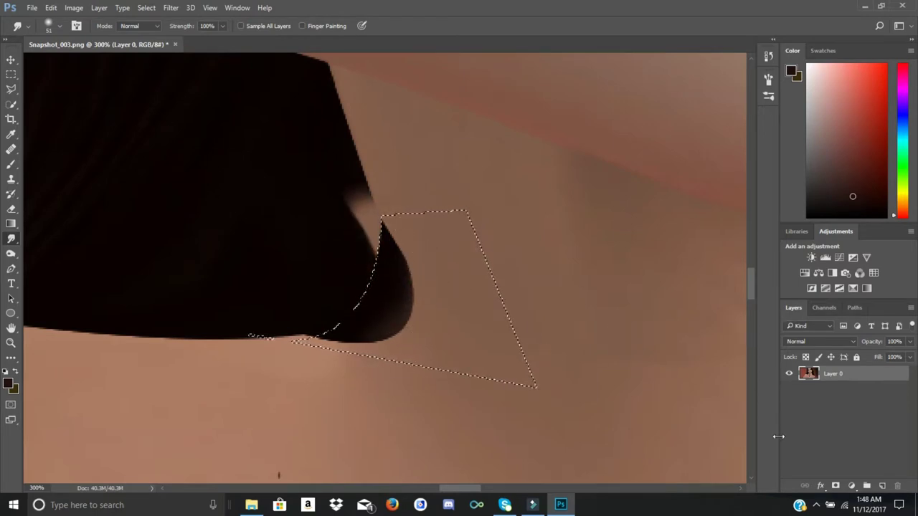
pyautogui.click(850, 376)
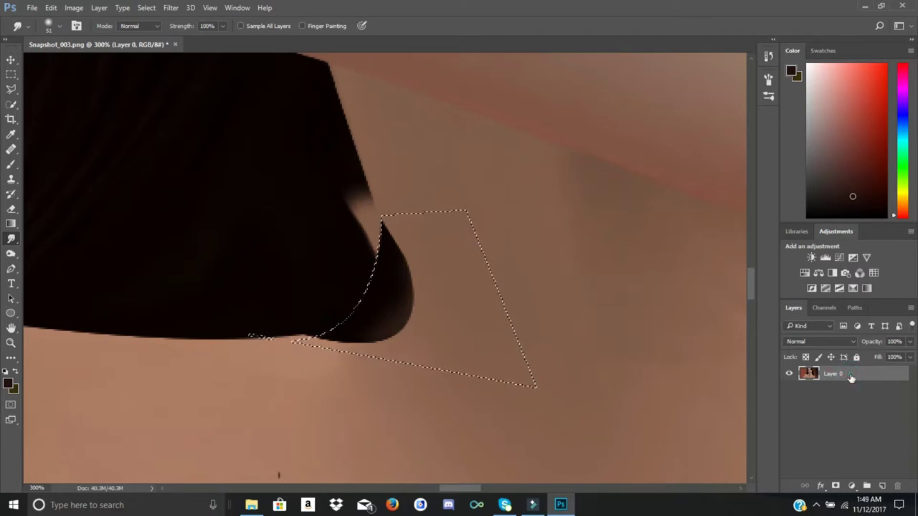
pyautogui.click(52, 10)
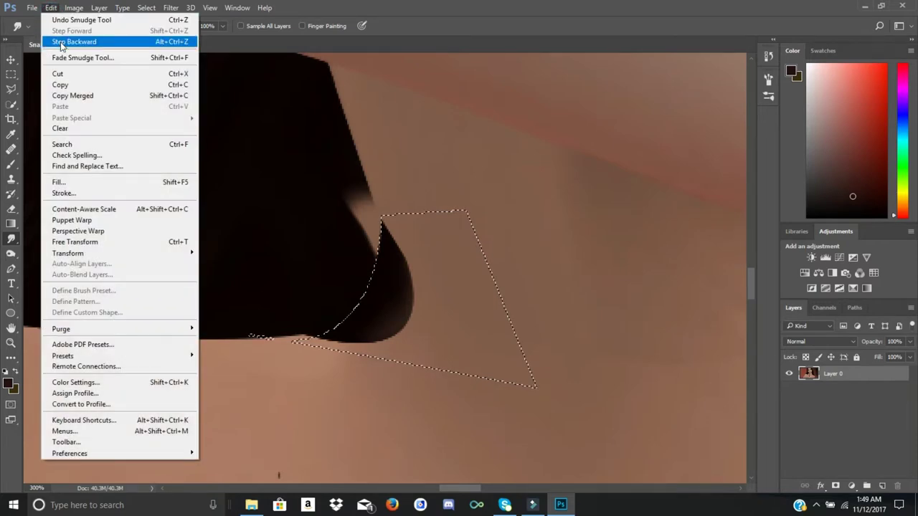
pyautogui.click(61, 43)
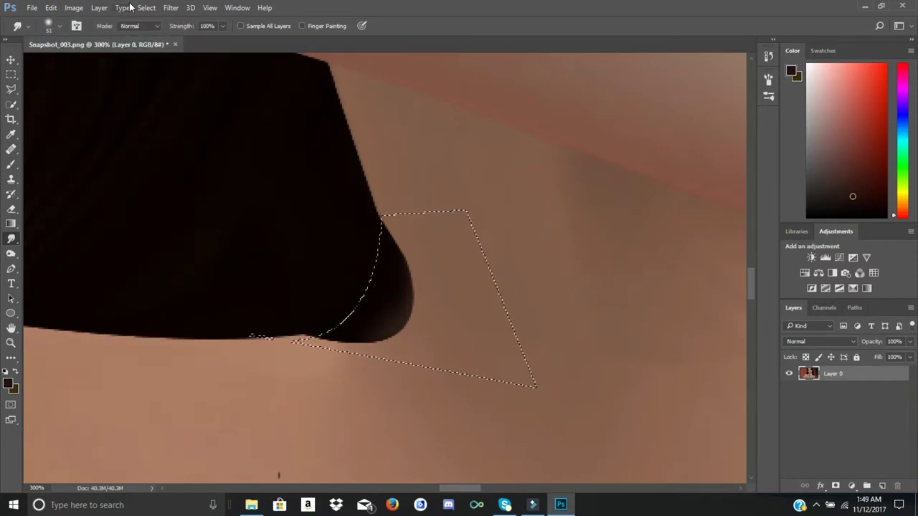
# Re-invert the selection, smudge the black corner into a smooth curve, and deselect
pyautogui.click(144, 9)
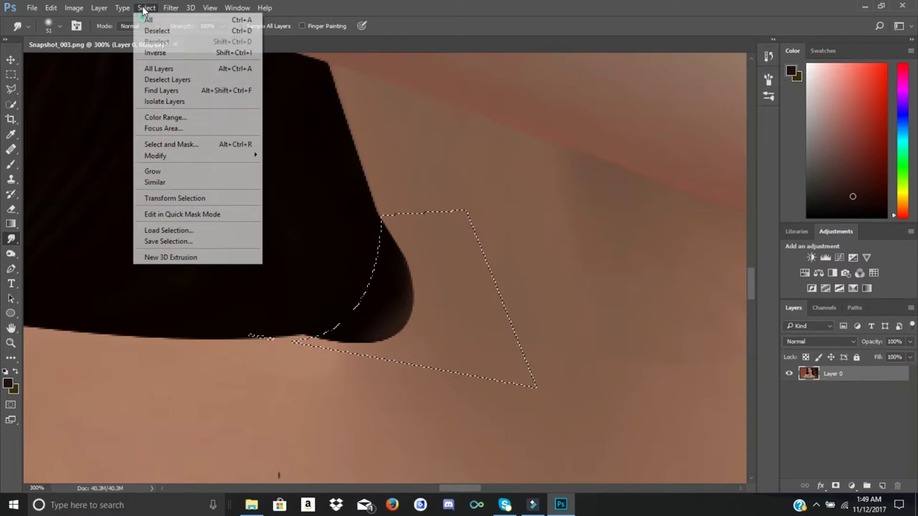
pyautogui.click(151, 55)
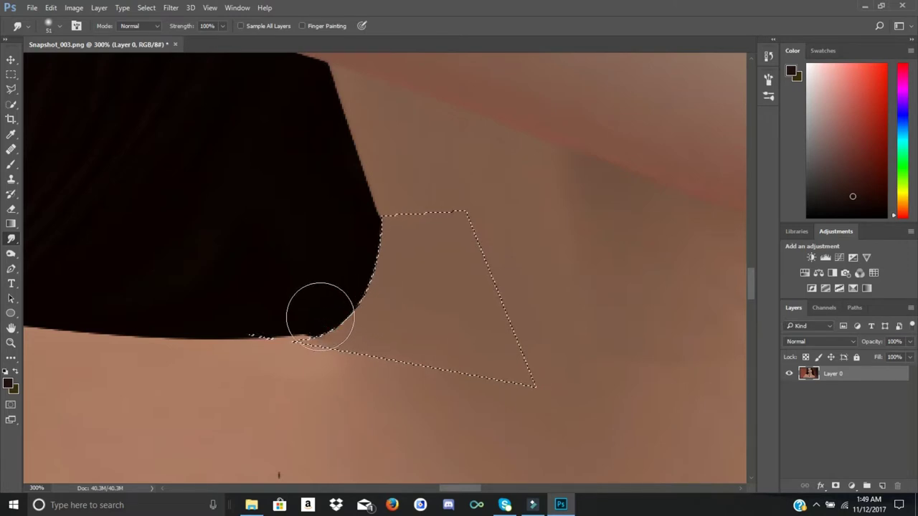
pyautogui.click(350, 307)
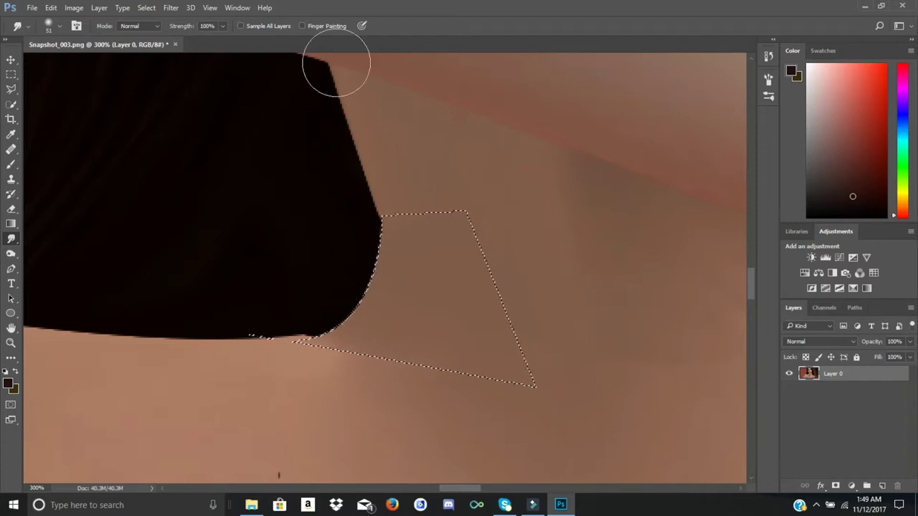
pyautogui.click(143, 7)
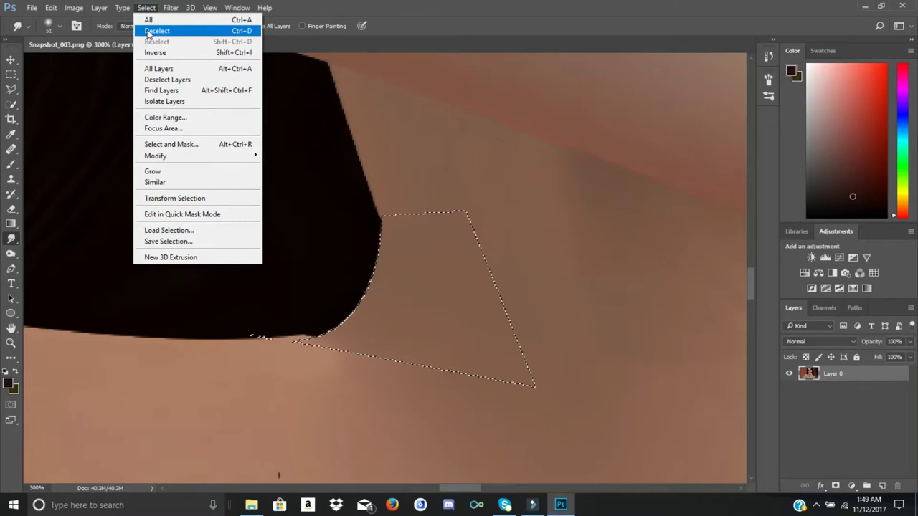
pyautogui.click(148, 32)
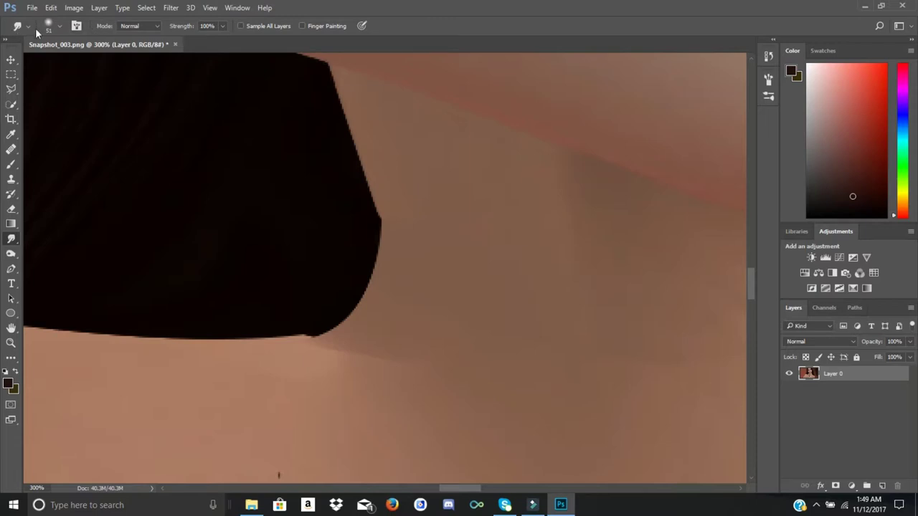
# Pen a closed path around the right-edge bump, load it as a selection, smudge it smooth, and deselect
pyautogui.click(11, 268)
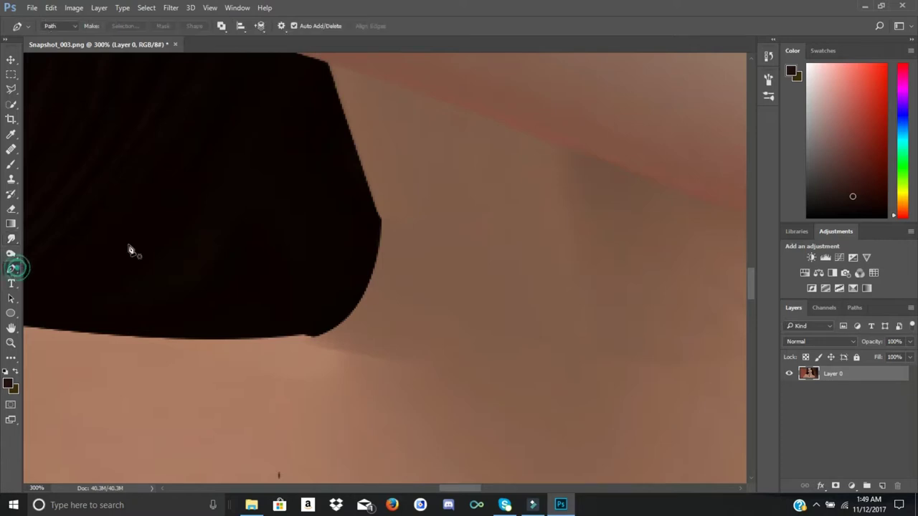
pyautogui.click(371, 194)
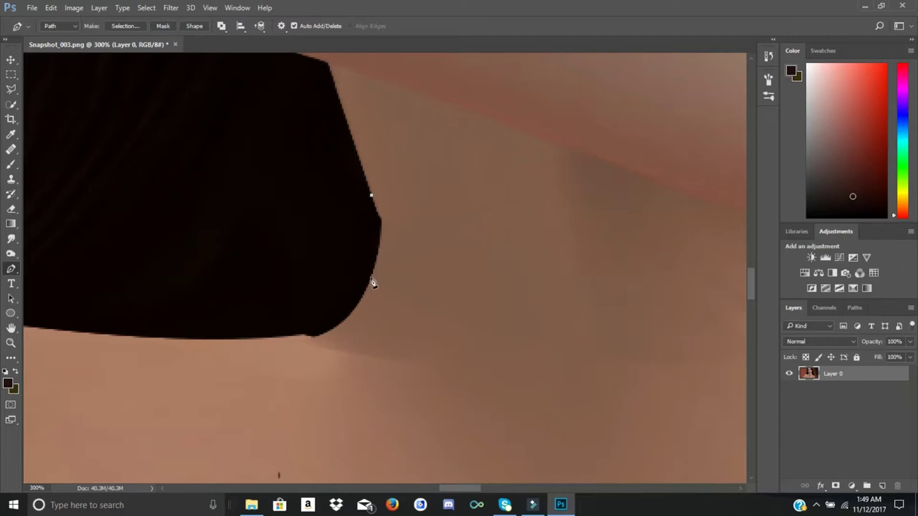
pyautogui.moveTo(369, 279); pyautogui.dragTo(348, 294)
pyautogui.click(455, 221)
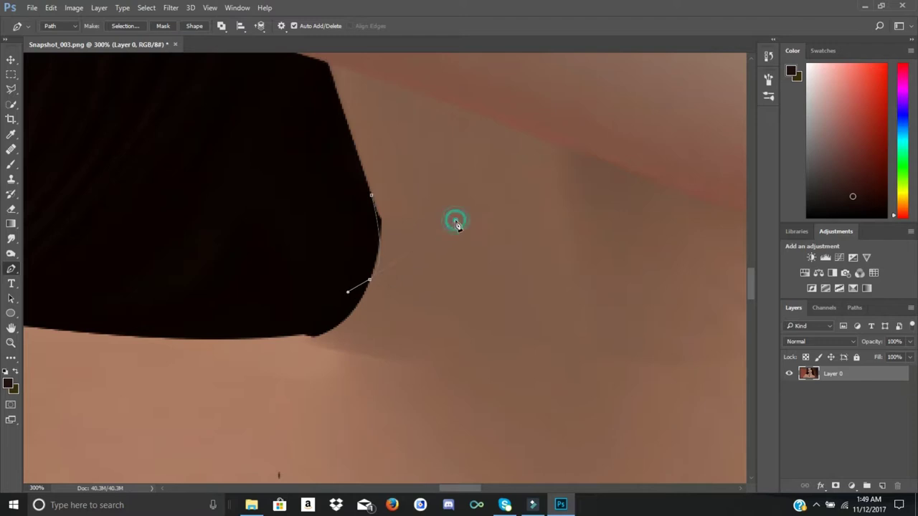
pyautogui.click(372, 195)
pyautogui.click(853, 309)
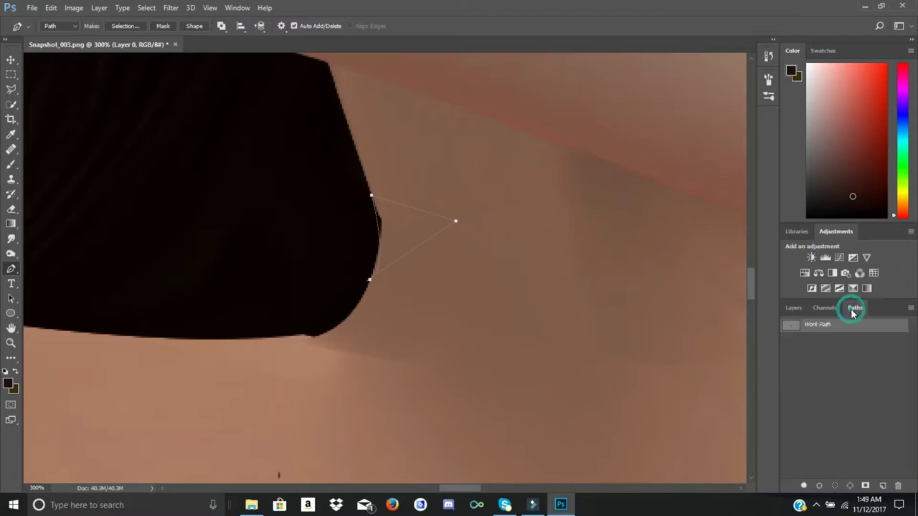
pyautogui.keyDown('ctrl'); pyautogui.click(791, 330); pyautogui.keyUp('ctrl')
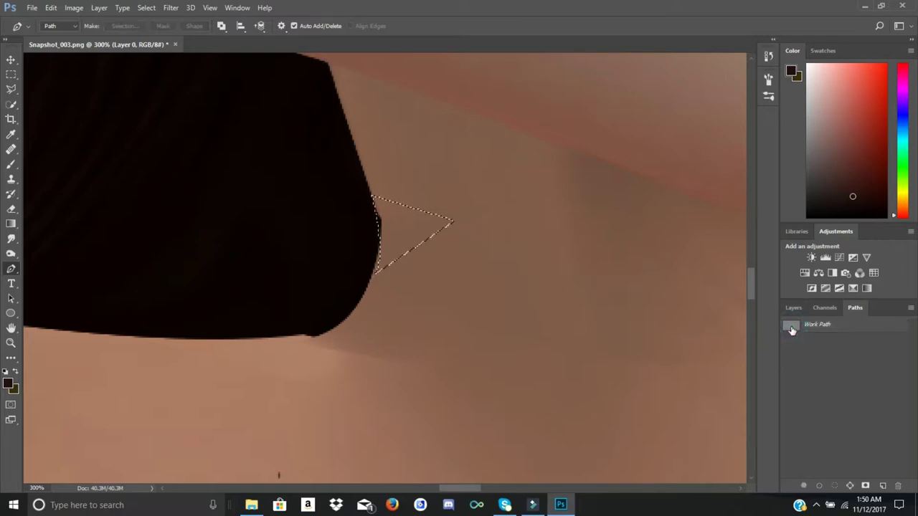
pyautogui.click(11, 239)
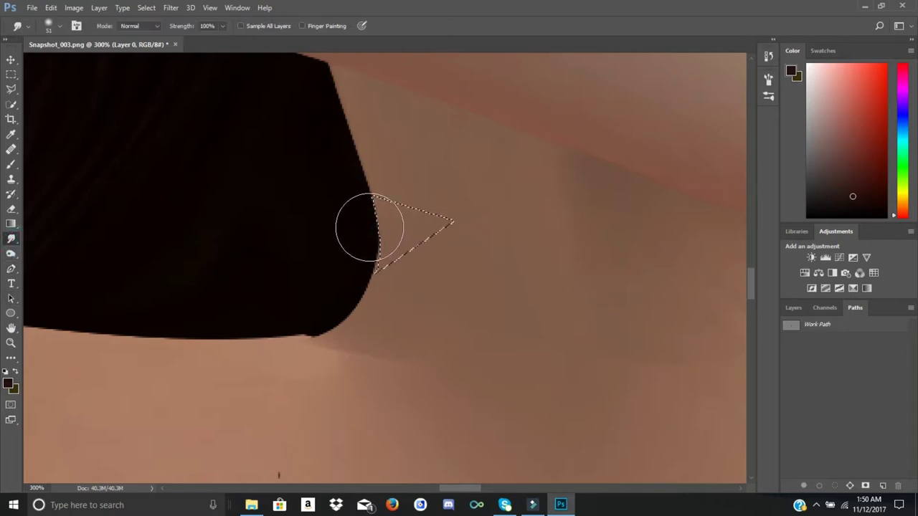
pyautogui.click(147, 8)
pyautogui.click(152, 32)
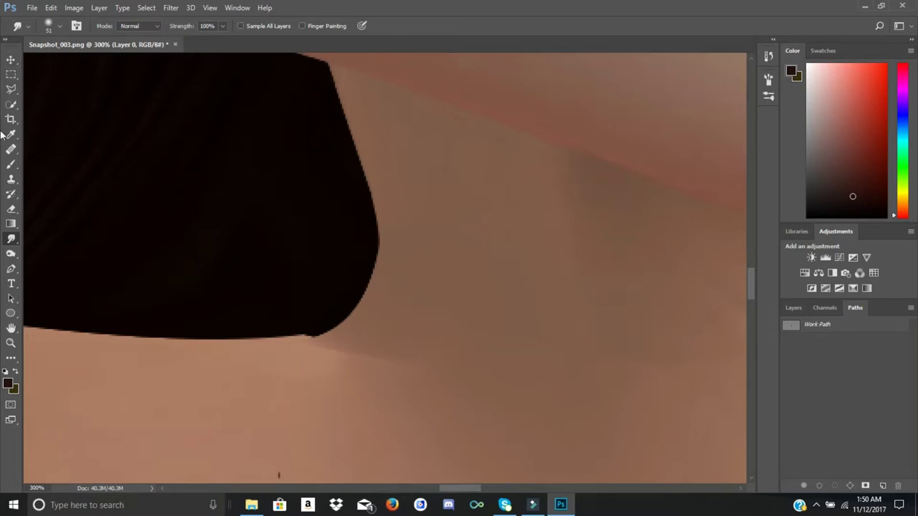
# Start a new Pen path at the shape's lower-right edge, undoing one misplaced anchor
pyautogui.click(11, 269)
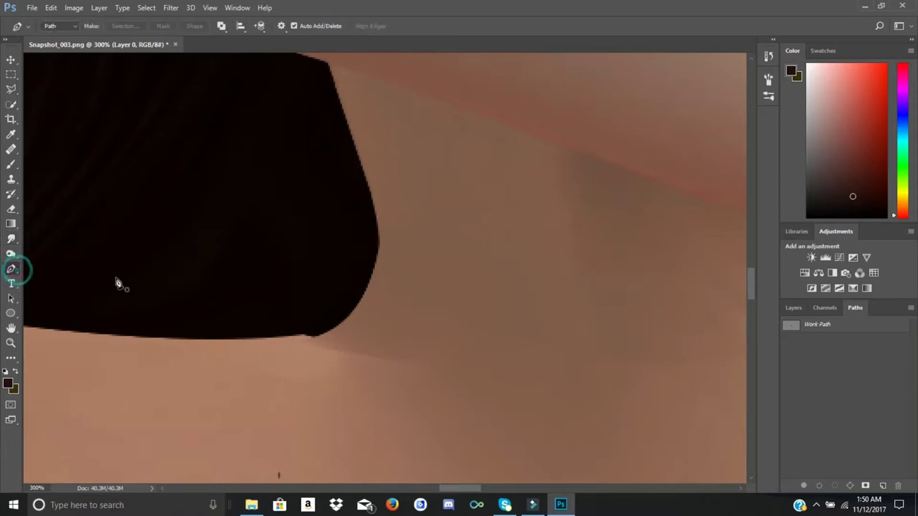
pyautogui.click(348, 310)
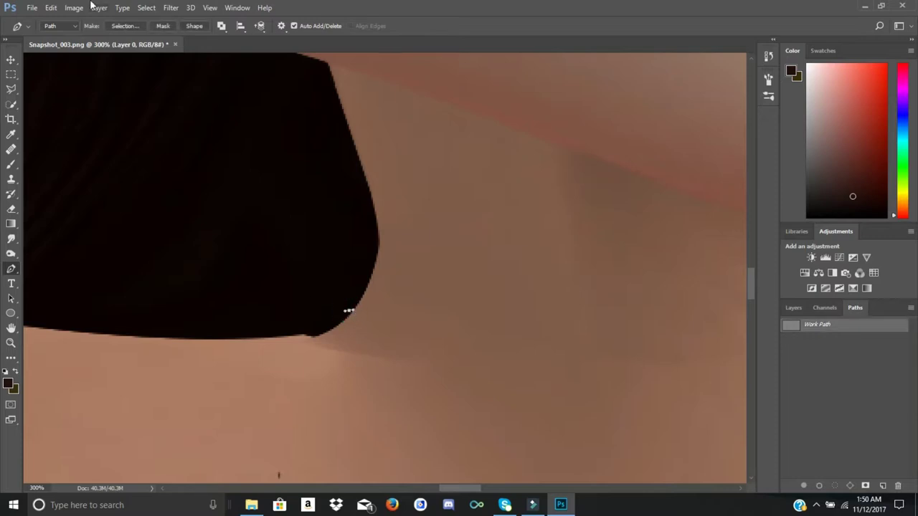
pyautogui.click(50, 8)
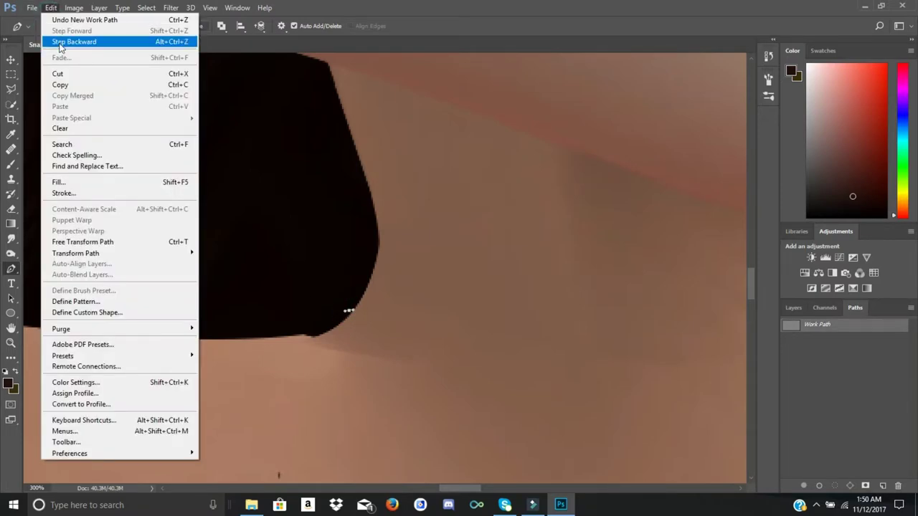
pyautogui.click(72, 42)
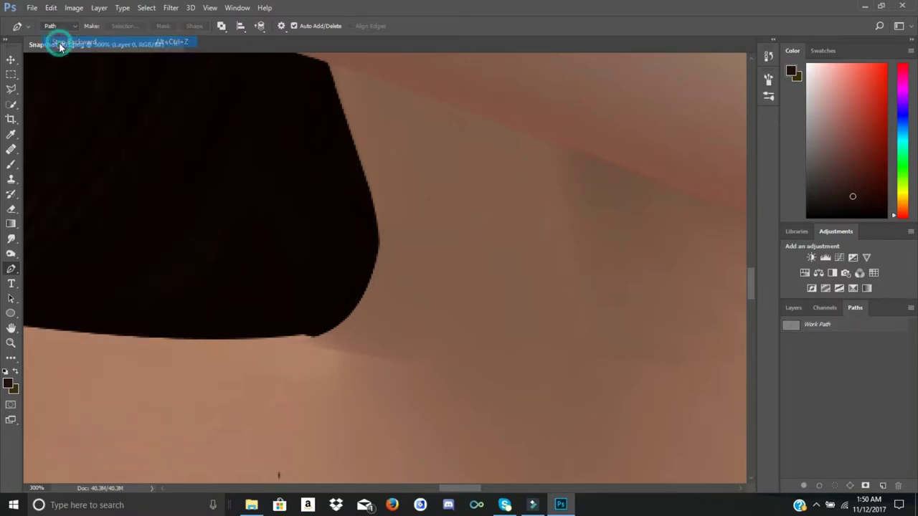
pyautogui.click(352, 313)
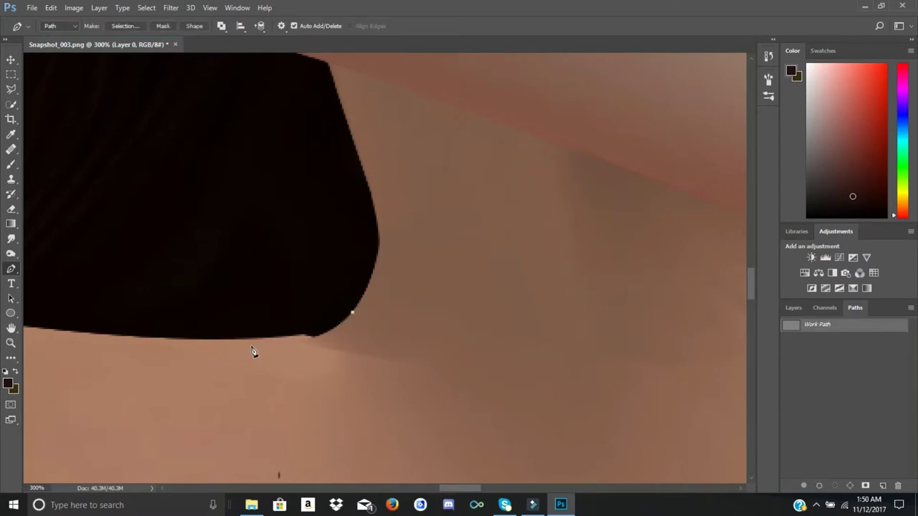
# Close the path around the black shape's rounded lower-right part and load it as a selection
pyautogui.moveTo(256, 337); pyautogui.dragTo(172, 330)
pyautogui.click(242, 235)
pyautogui.click(386, 212)
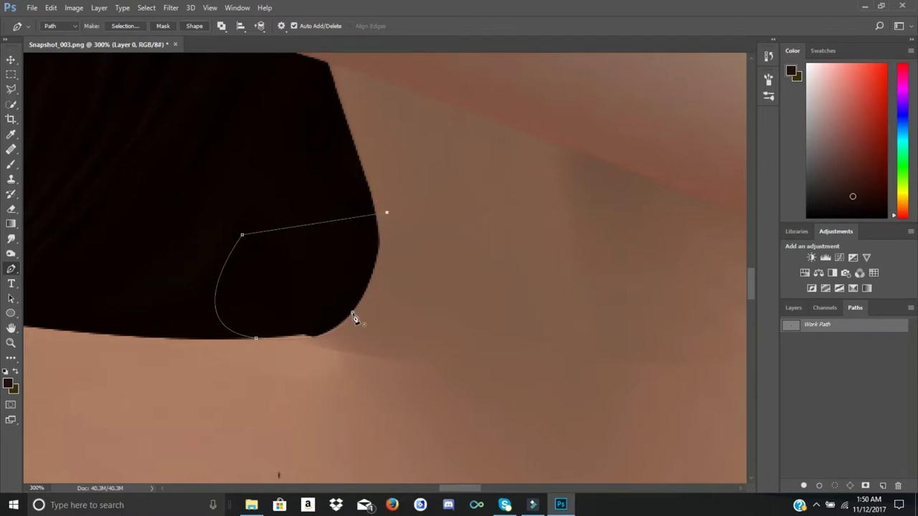
pyautogui.click(353, 316)
pyautogui.moveTo(792, 330); pyautogui.dragTo(791, 331)
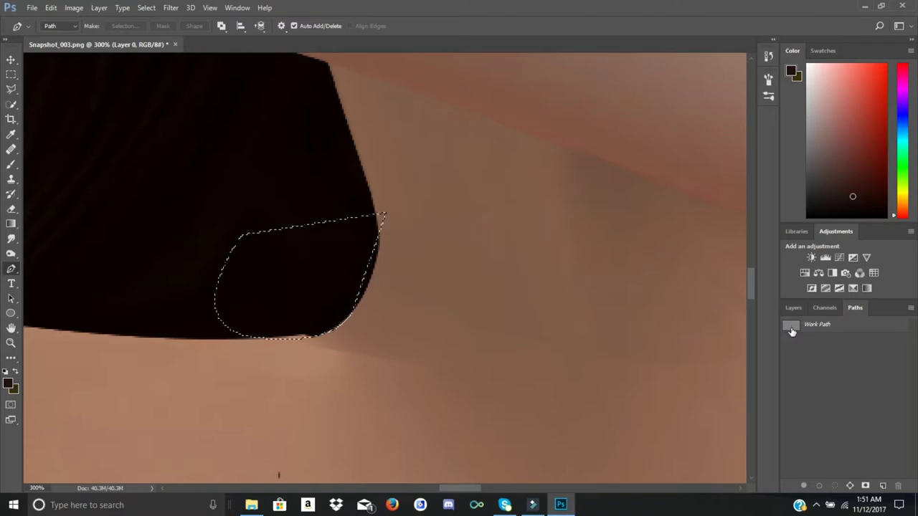
pyautogui.click(10, 239)
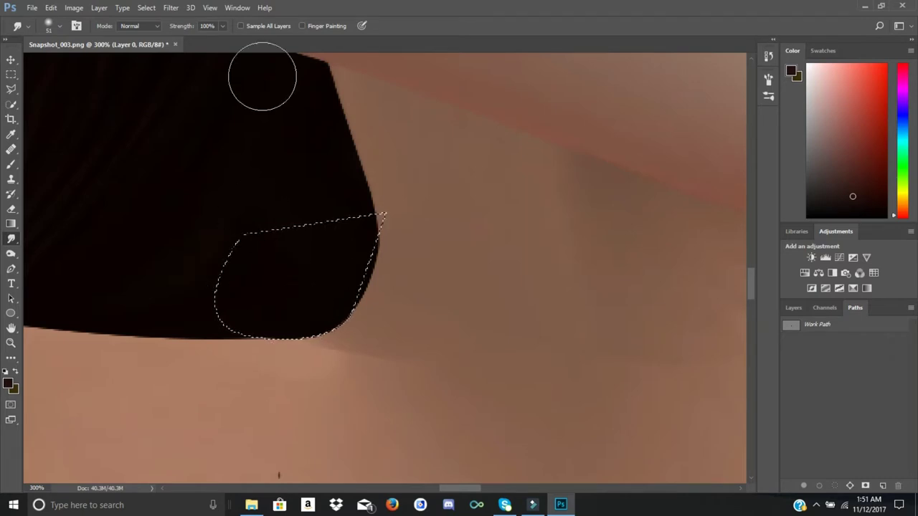
pyautogui.click(147, 7)
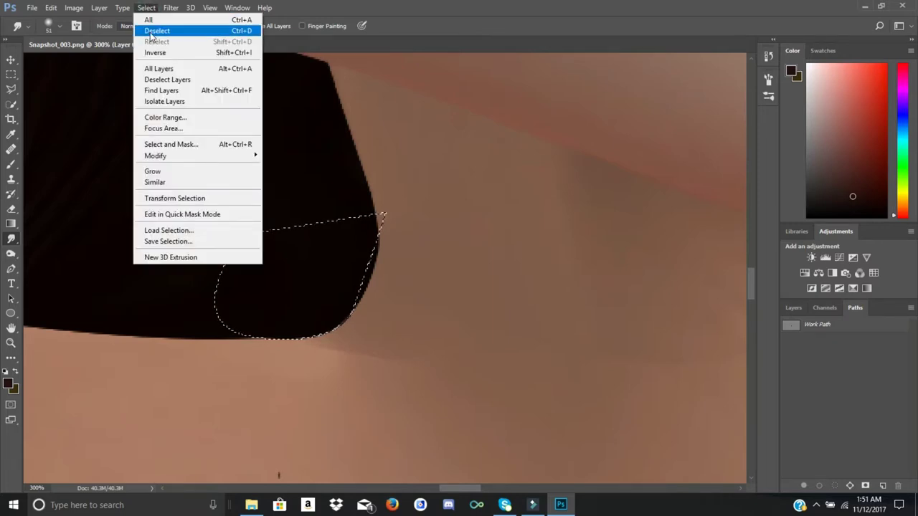
# Deselect, then zoom from 100% and Fit Screen to about 700% on the hair-neck edge
pyautogui.click(152, 31)
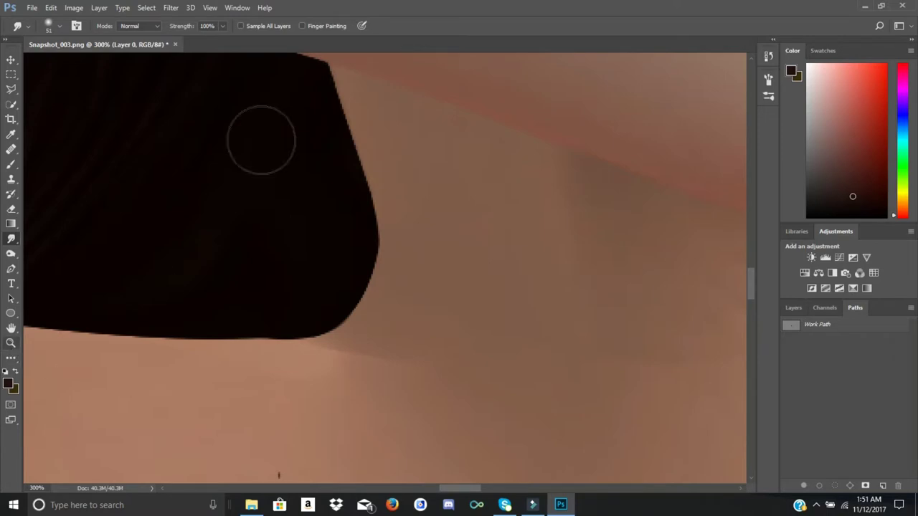
pyautogui.click(12, 345)
pyautogui.doubleClick(12, 345)
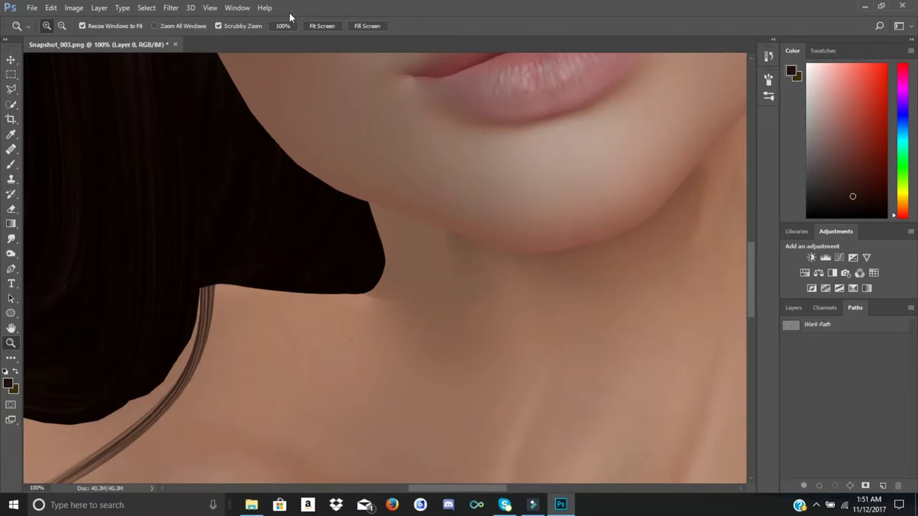
pyautogui.click(310, 26)
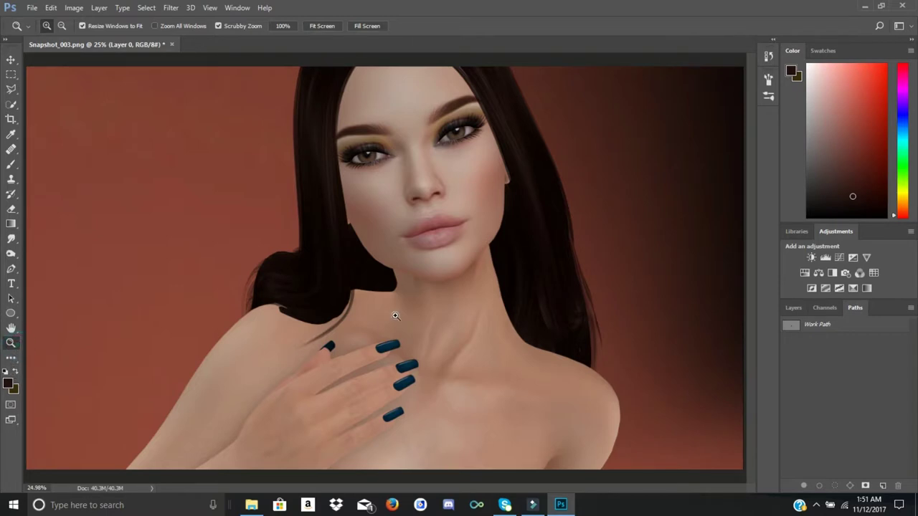
pyautogui.moveTo(395, 294); pyautogui.dragTo(395, 294)
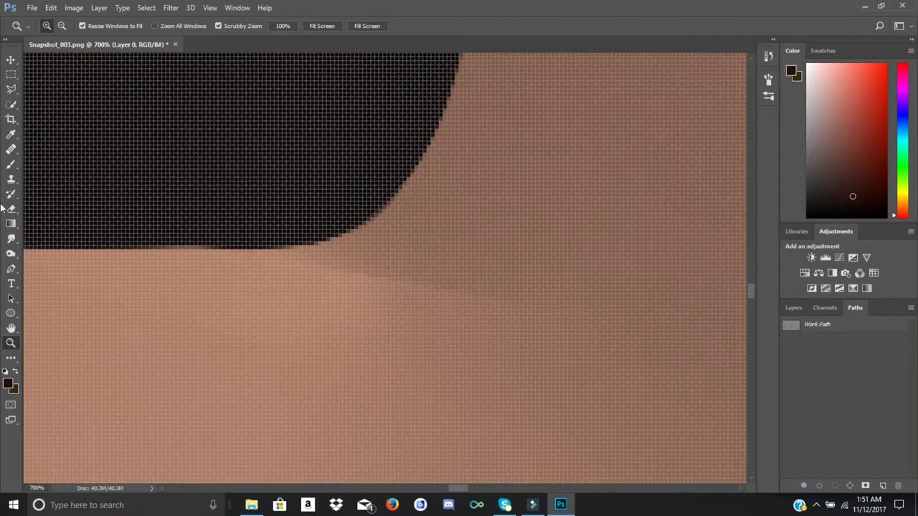
# Soften the hard neck shadow edge with a 35 px Blur brush, then fit the image on screen
pyautogui.moveTo(12, 245); pyautogui.dragTo(12, 244)
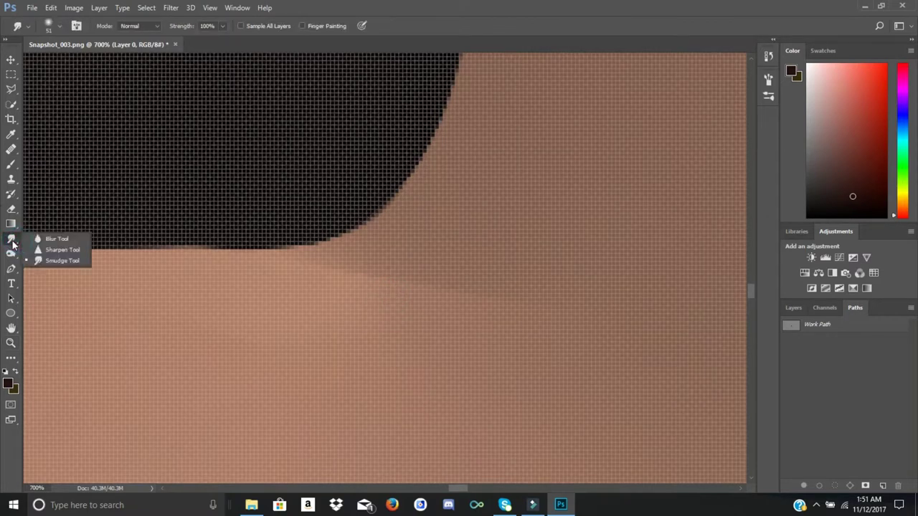
pyautogui.click(50, 250)
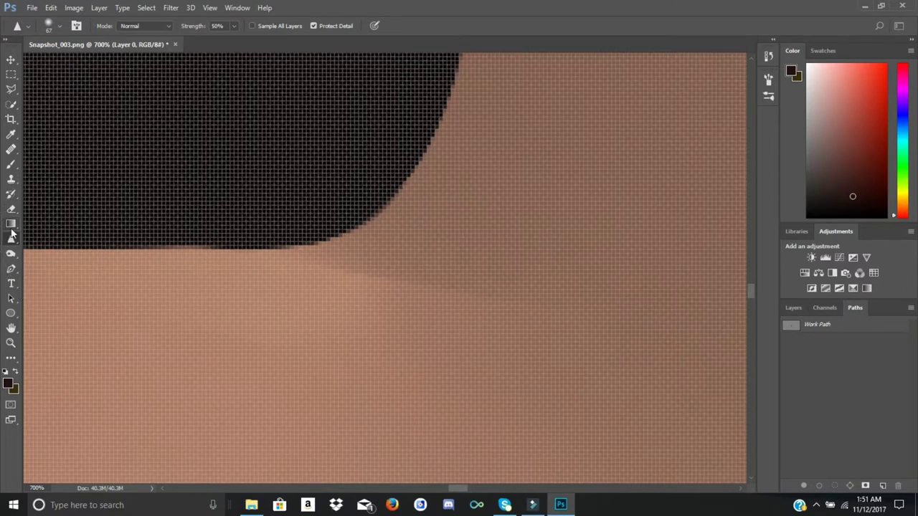
pyautogui.moveTo(14, 241); pyautogui.dragTo(14, 241)
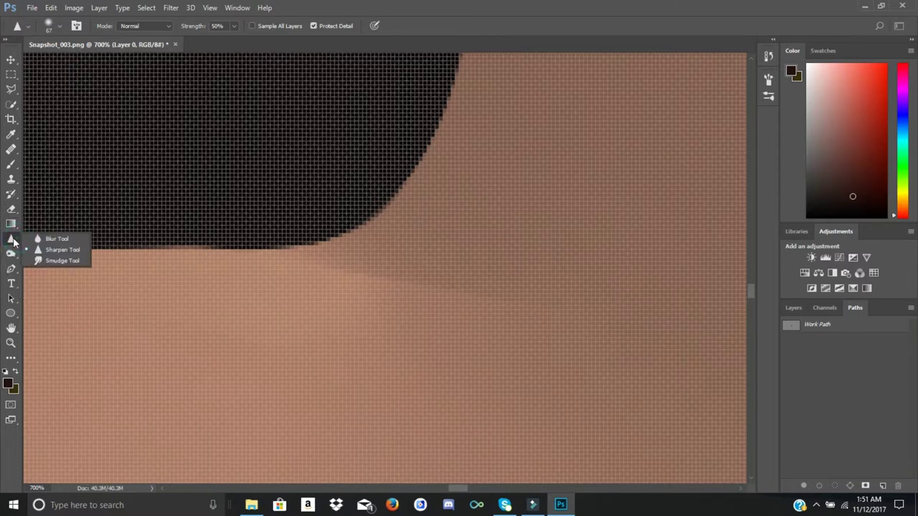
pyautogui.click(50, 238)
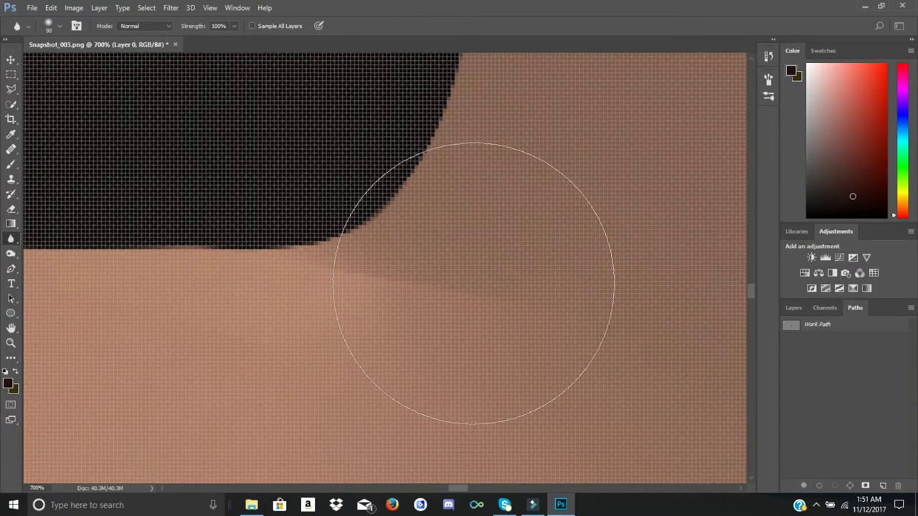
pyautogui.press('[')
pyautogui.press('[')
pyautogui.press('[')
pyautogui.press('[')
pyautogui.press('[')
pyautogui.press('[')
pyautogui.press('[')
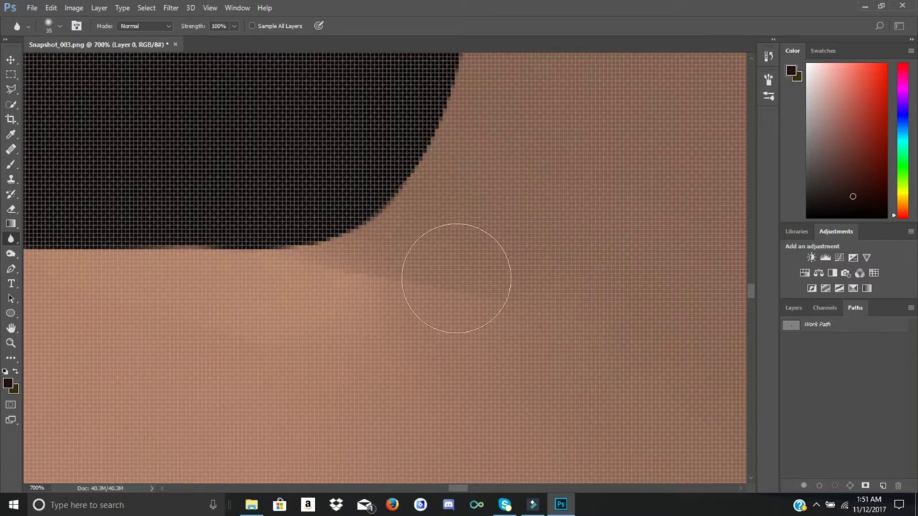
pyautogui.moveTo(414, 294)
pyautogui.mouseDown()
pyautogui.moveTo(296, 323)
pyautogui.moveTo(412, 283)
pyautogui.moveTo(393, 310)
pyautogui.moveTo(395, 329)
pyautogui.moveTo(533, 249)
pyautogui.moveTo(427, 297)
pyautogui.moveTo(331, 308)
pyautogui.moveTo(334, 318)
pyautogui.moveTo(380, 306)
pyautogui.moveTo(422, 272)
pyautogui.moveTo(390, 327)
pyautogui.moveTo(365, 310)
pyautogui.moveTo(324, 309)
pyautogui.moveTo(444, 265)
pyautogui.moveTo(471, 238)
pyautogui.moveTo(506, 273)
pyautogui.mouseUp()
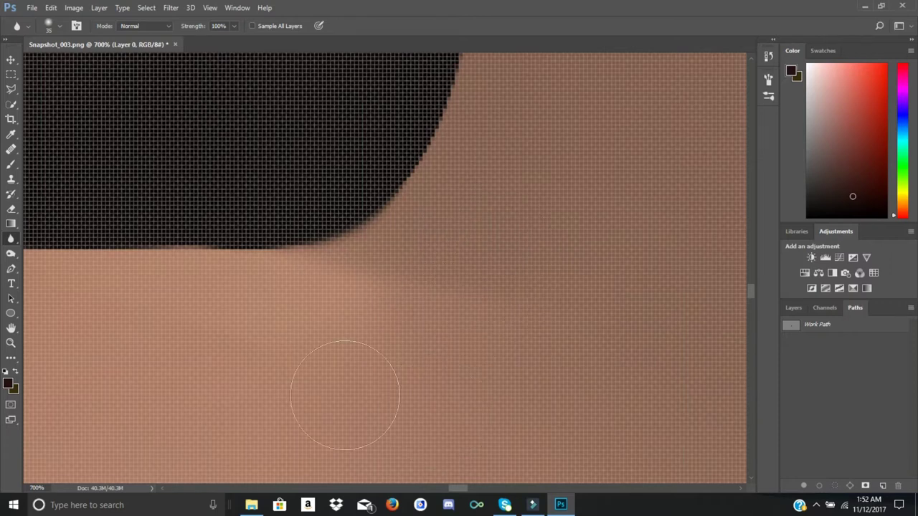
pyautogui.click(11, 343)
pyautogui.click(321, 25)
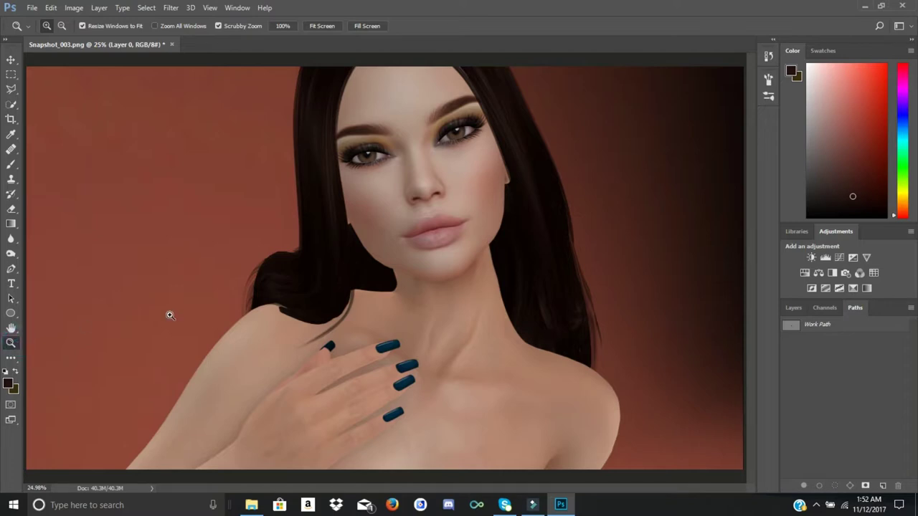
# Zoom in on the left shoulder and start a Pen path along the shoulder's skin edge
pyautogui.click(269, 304)
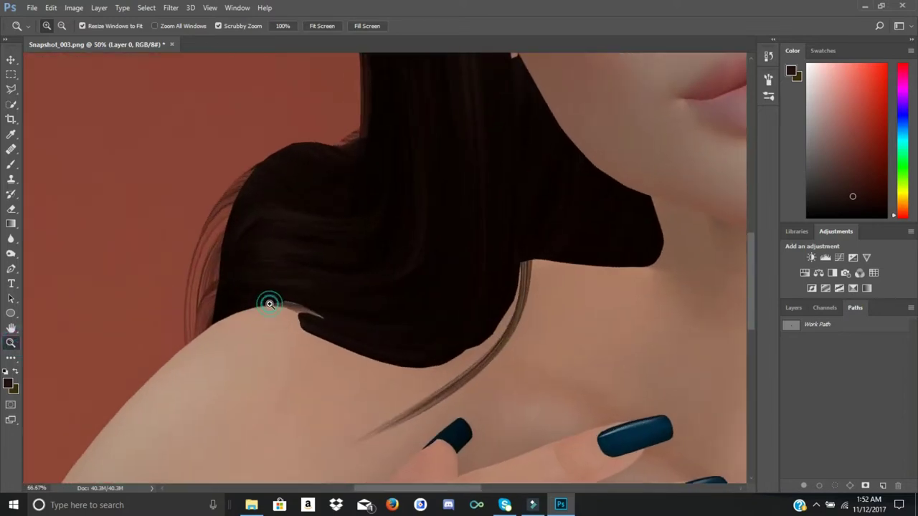
pyautogui.click(269, 304)
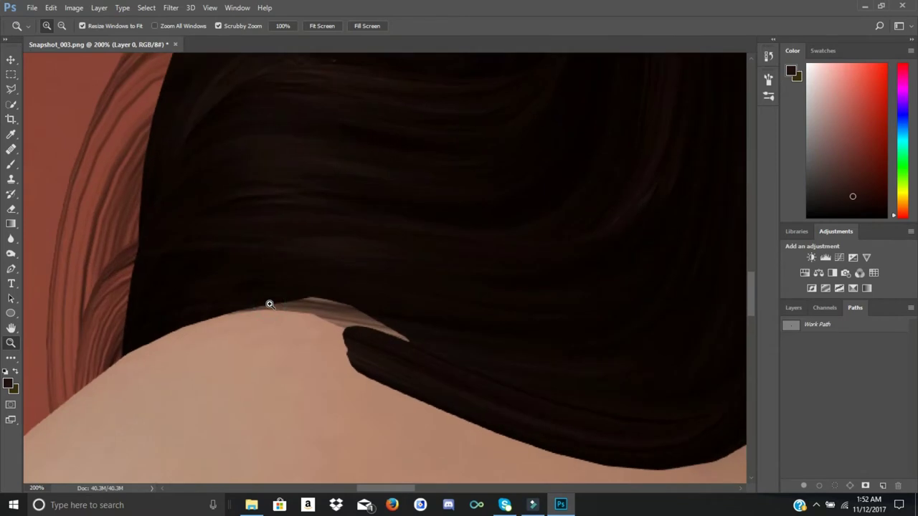
pyautogui.click(269, 304)
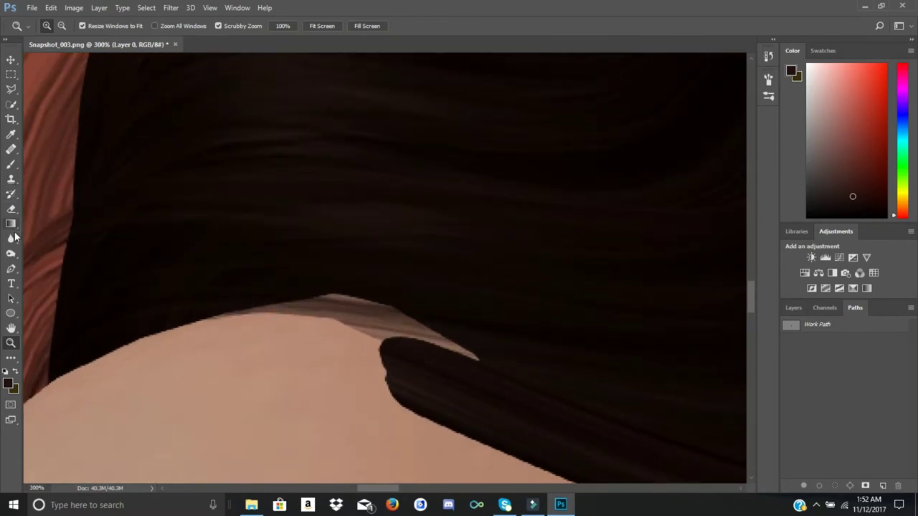
pyautogui.click(11, 269)
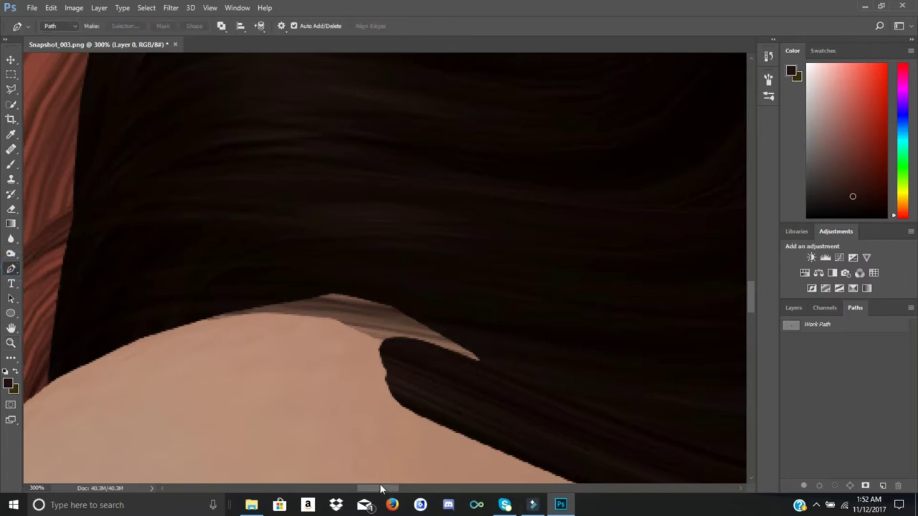
pyautogui.moveTo(382, 488)
pyautogui.mouseDown()
pyautogui.moveTo(364, 488)
pyautogui.moveTo(372, 488)
pyautogui.mouseUp()
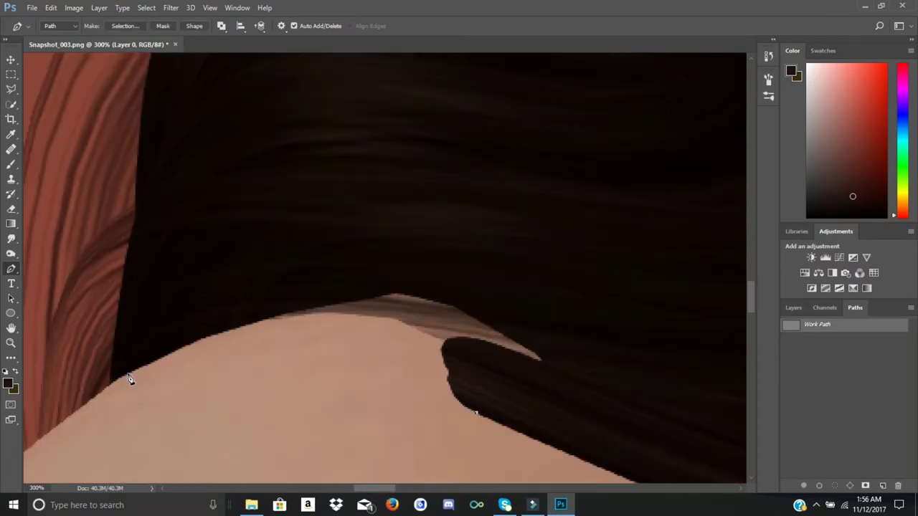
pyautogui.moveTo(128, 373); pyautogui.dragTo(77, 430)
# Extend the path around the hair above the shoulder, close it, and load it as a selection
pyautogui.click(293, 161)
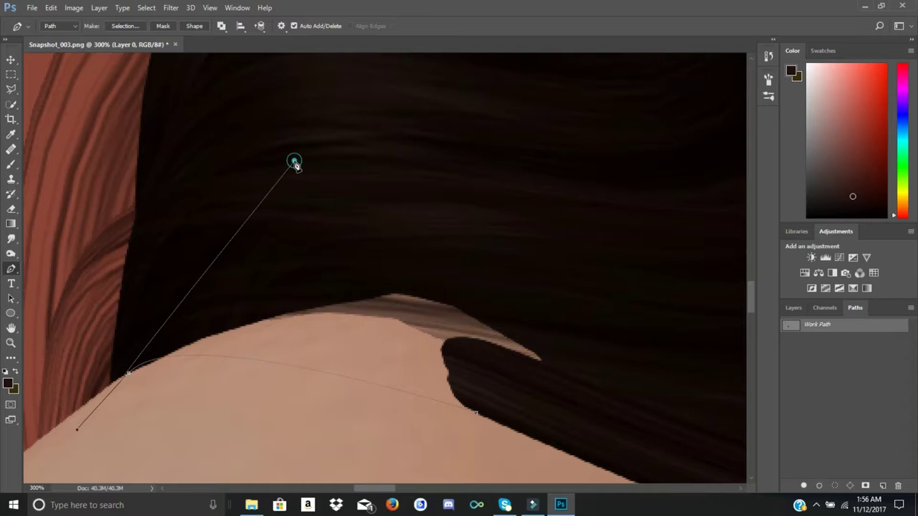
pyautogui.click(513, 172)
pyautogui.click(636, 223)
pyautogui.click(635, 341)
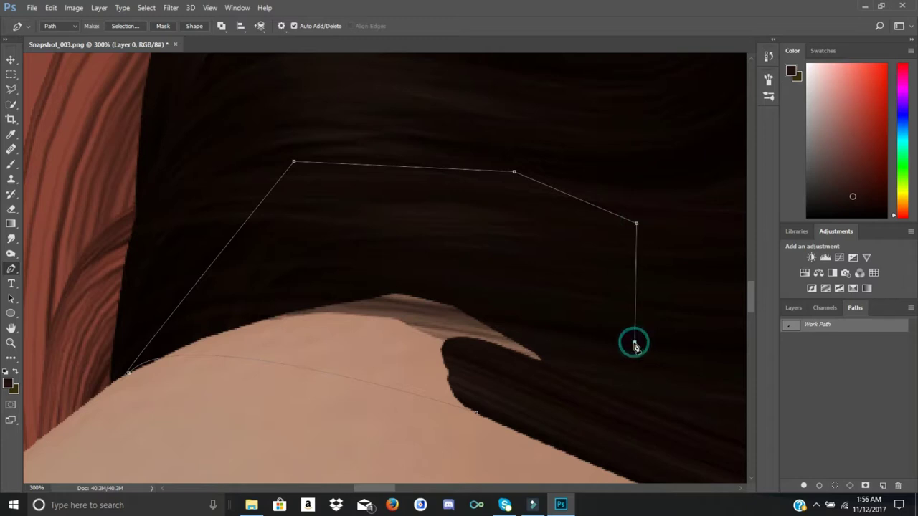
pyautogui.click(574, 389)
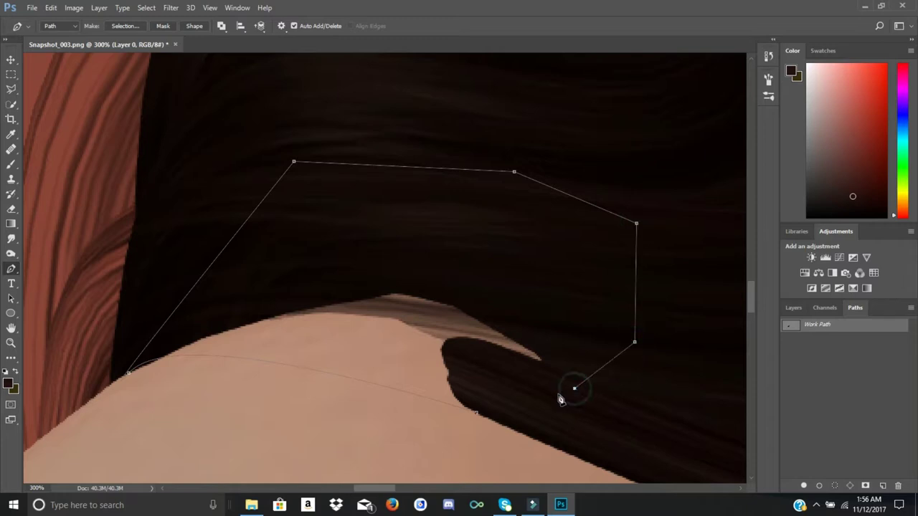
pyautogui.click(477, 414)
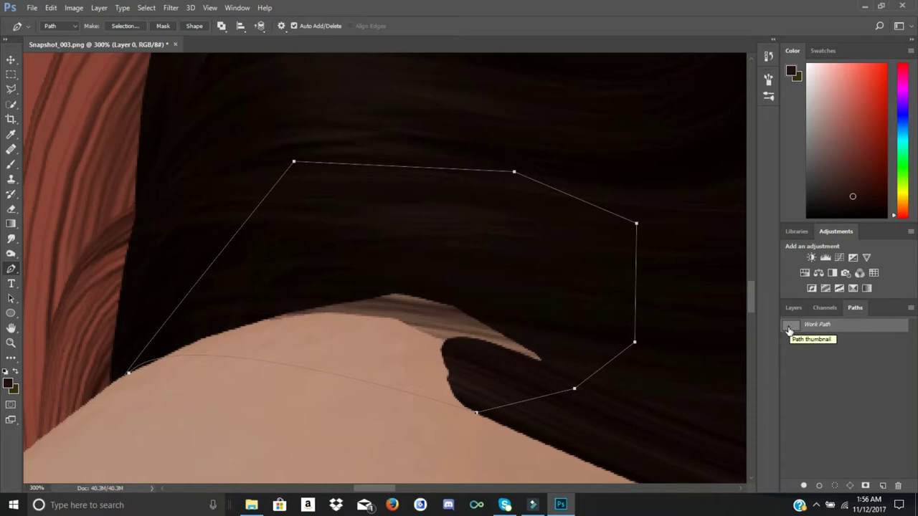
pyautogui.moveTo(789, 328); pyautogui.dragTo(790, 331)
pyautogui.keyDown('ctrl'); pyautogui.click(789, 330); pyautogui.keyUp('ctrl')
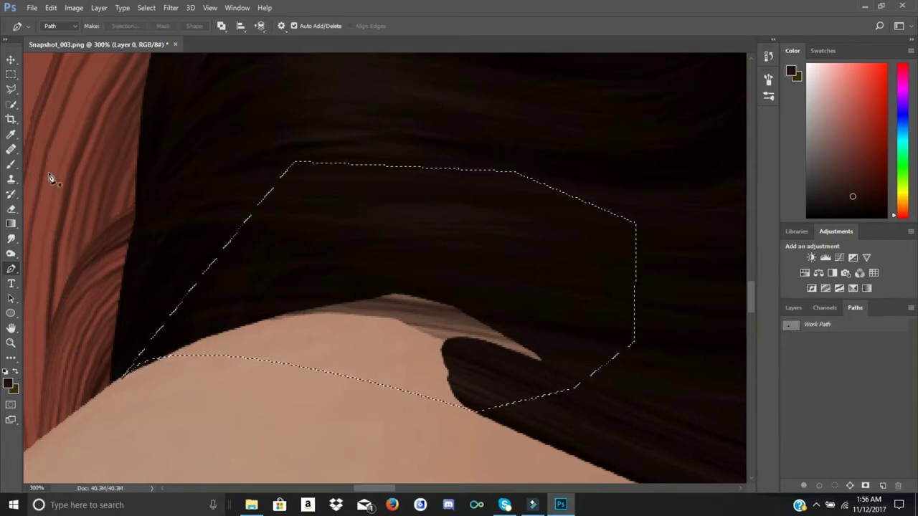
# Smudge the dark hair over the light wedge and leftover streak above the shoulder
pyautogui.click(11, 238)
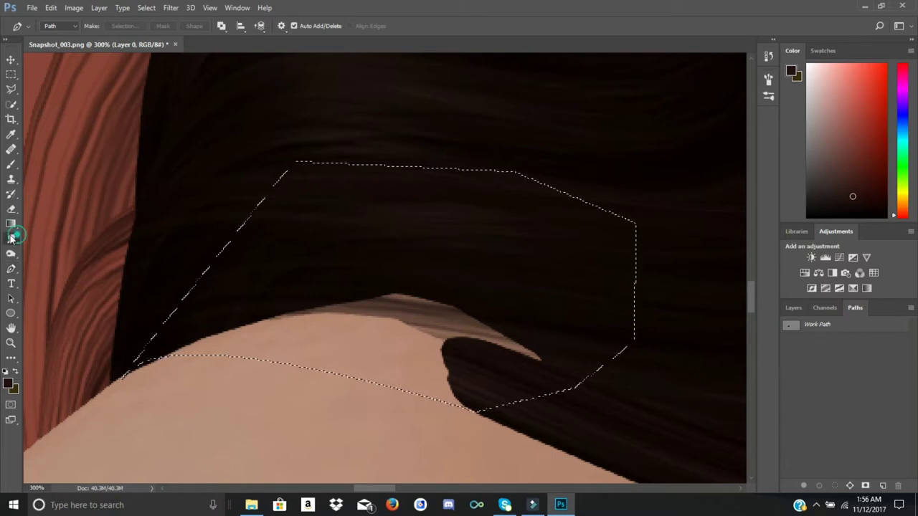
pyautogui.moveTo(453, 368); pyautogui.dragTo(446, 364)
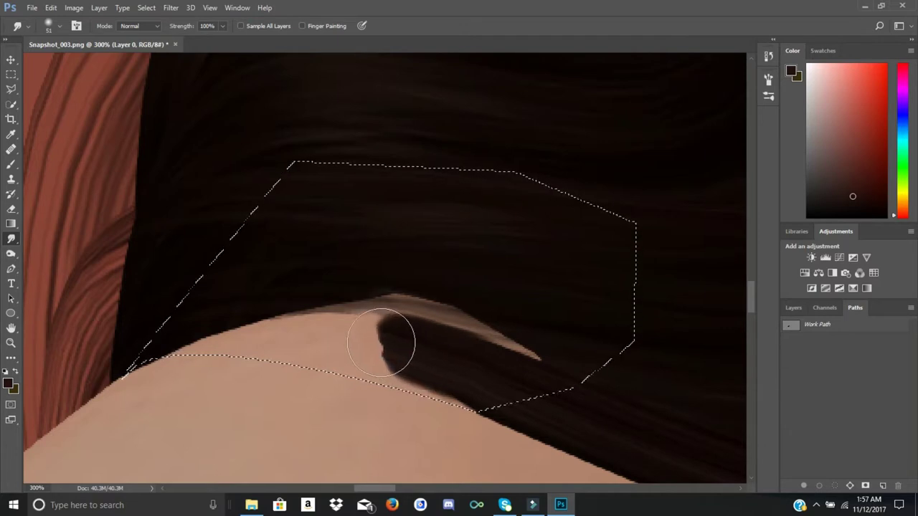
pyautogui.moveTo(190, 320); pyautogui.dragTo(122, 327)
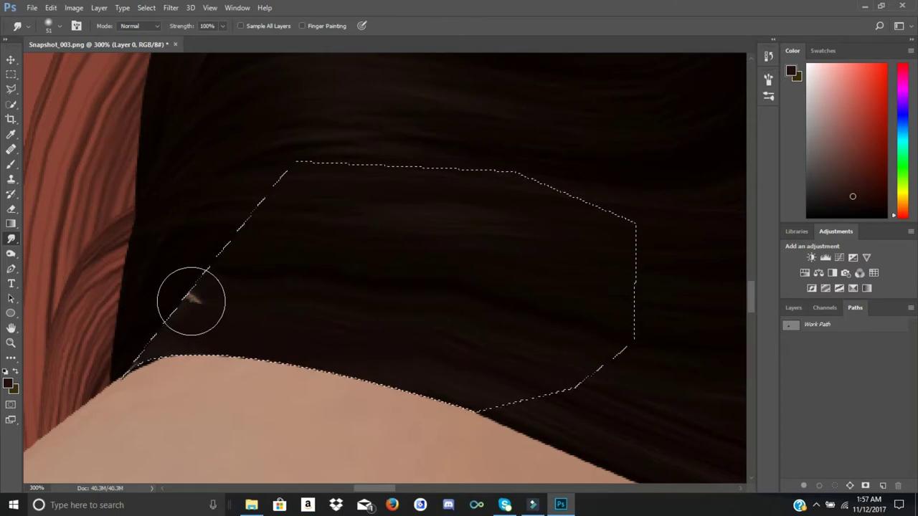
pyautogui.moveTo(191, 301); pyautogui.dragTo(163, 334)
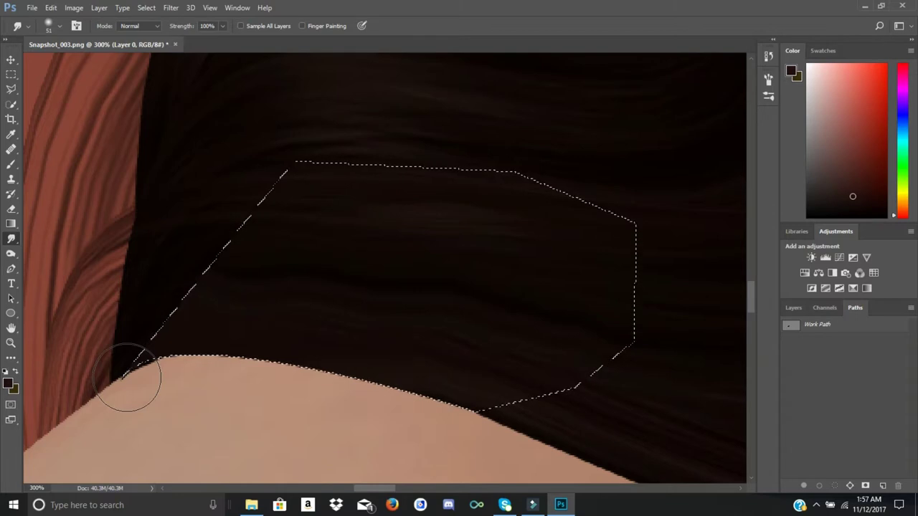
pyautogui.click(10, 342)
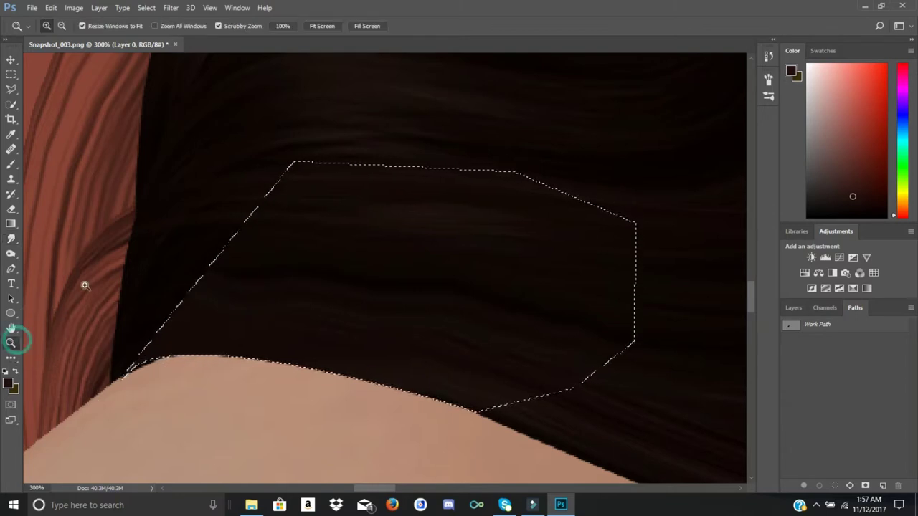
# Fit the image on screen, deselect the shoulder selection, and show the Layers panel
pyautogui.click(321, 27)
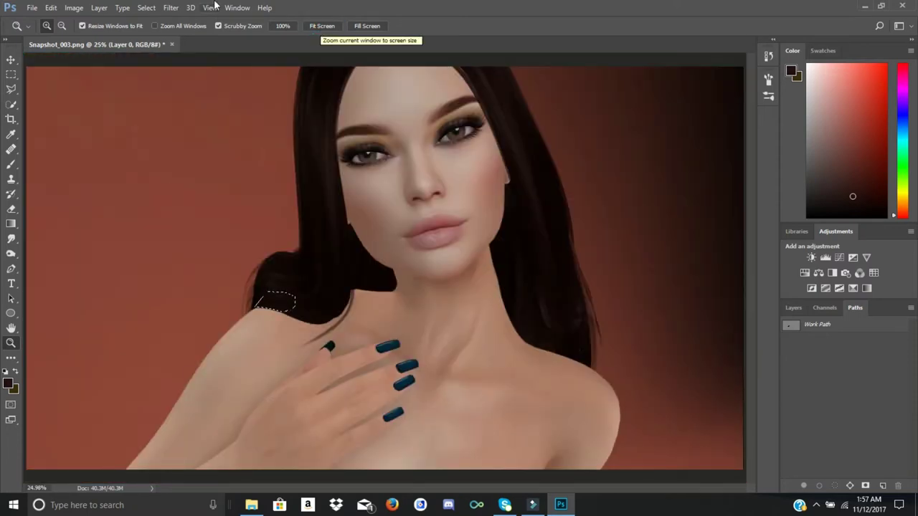
pyautogui.click(171, 8)
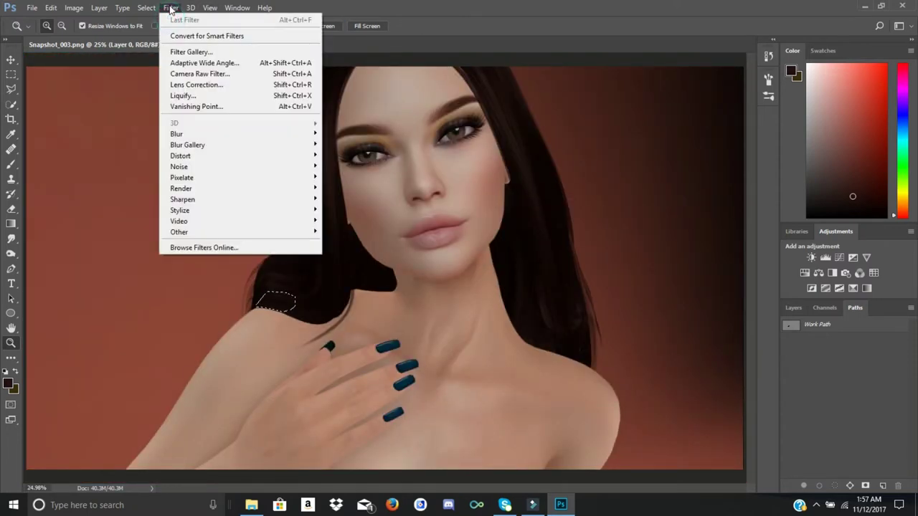
pyautogui.moveTo(146, 8)
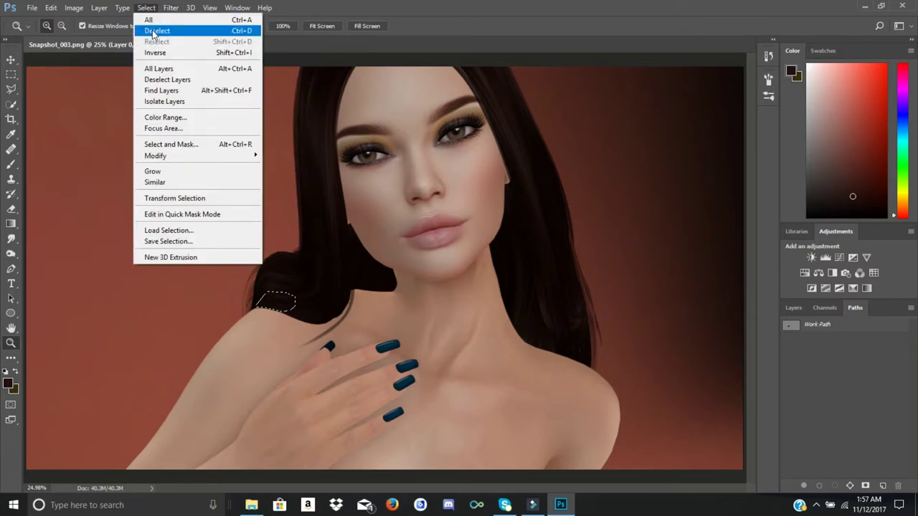
pyautogui.click(152, 31)
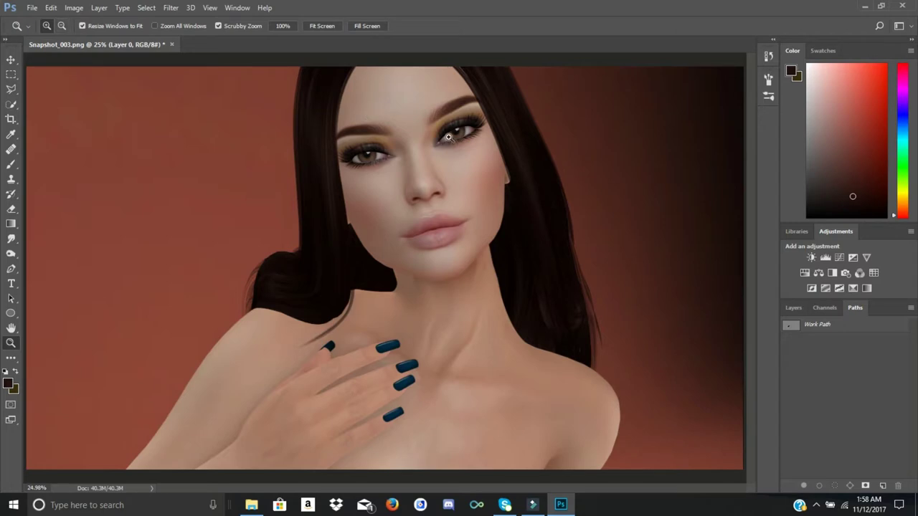
pyautogui.click(793, 308)
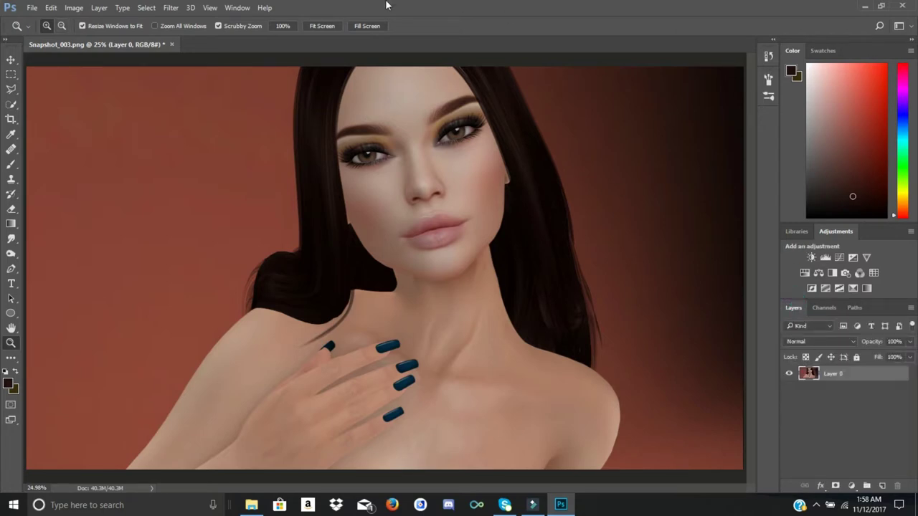
pyautogui.click(99, 7)
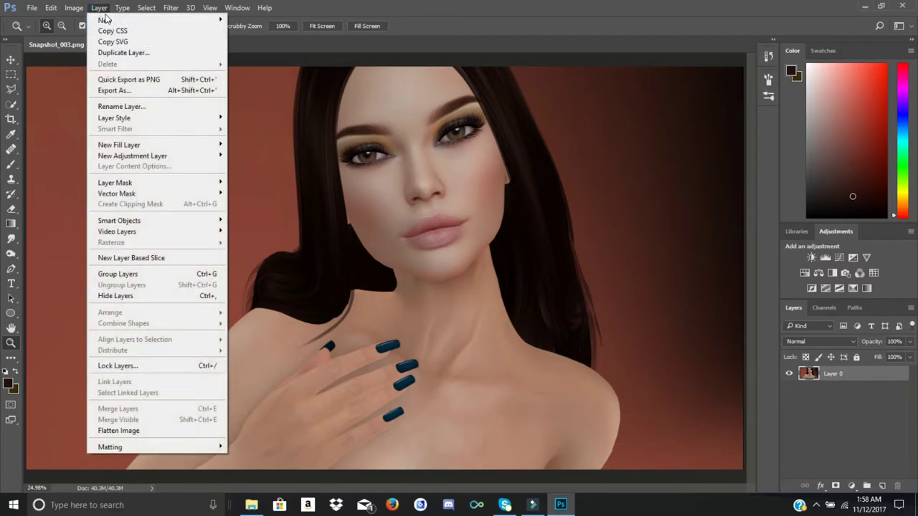
# Duplicate Layer 0 as 'Layer 0 copy' and hide the original Layer 0
pyautogui.click(123, 54)
pyautogui.click(564, 152)
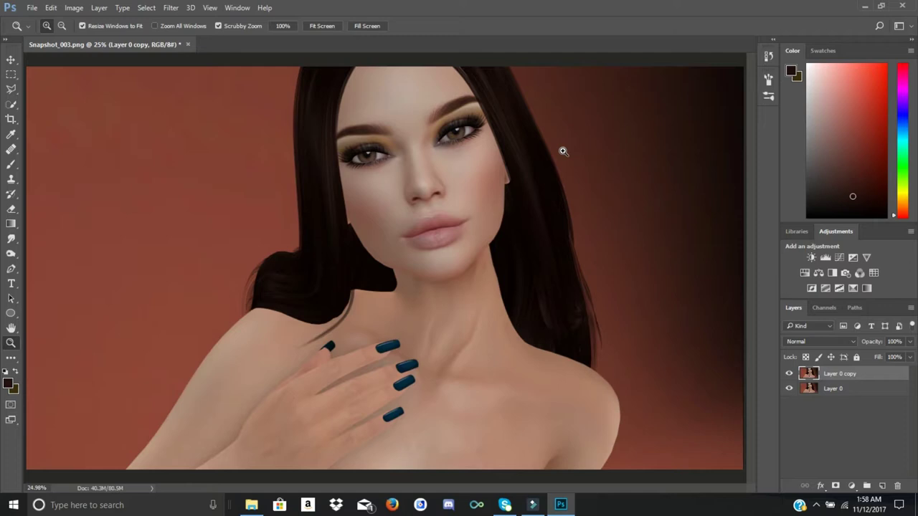
pyautogui.click(789, 388)
# Quick-select the hair and forehead, subtracting stray patches near the right eye and top hair
pyautogui.click(10, 106)
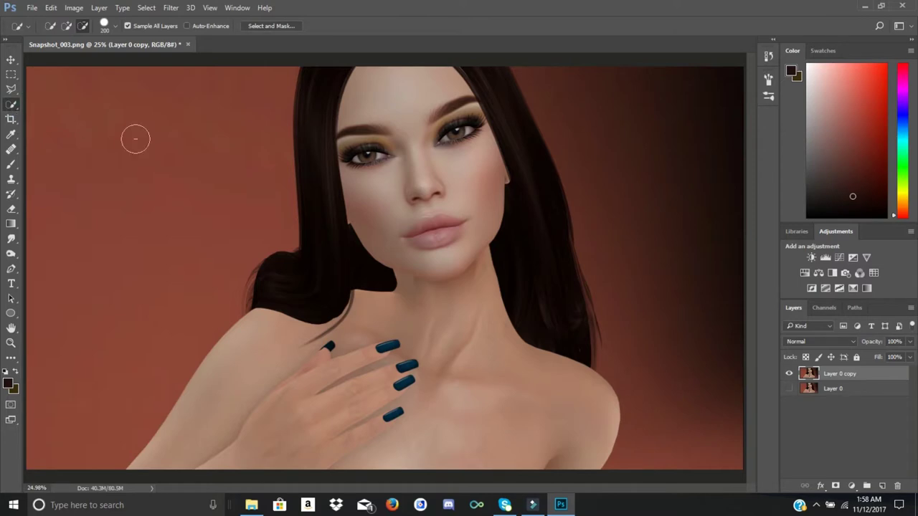
pyautogui.moveTo(328, 94)
pyautogui.mouseDown()
pyautogui.moveTo(376, 80)
pyautogui.moveTo(486, 83)
pyautogui.moveTo(502, 138)
pyautogui.mouseUp()
pyautogui.keyDown('alt'); pyautogui.click(504, 139); pyautogui.keyUp('alt')
pyautogui.keyDown('alt'); pyautogui.click(389, 78); pyautogui.keyUp('alt')
pyautogui.keyDown('alt'); pyautogui.click(315, 93); pyautogui.keyUp('alt')
pyautogui.keyDown('alt'); pyautogui.click(319, 99); pyautogui.keyUp('alt')
pyautogui.click(66, 27)
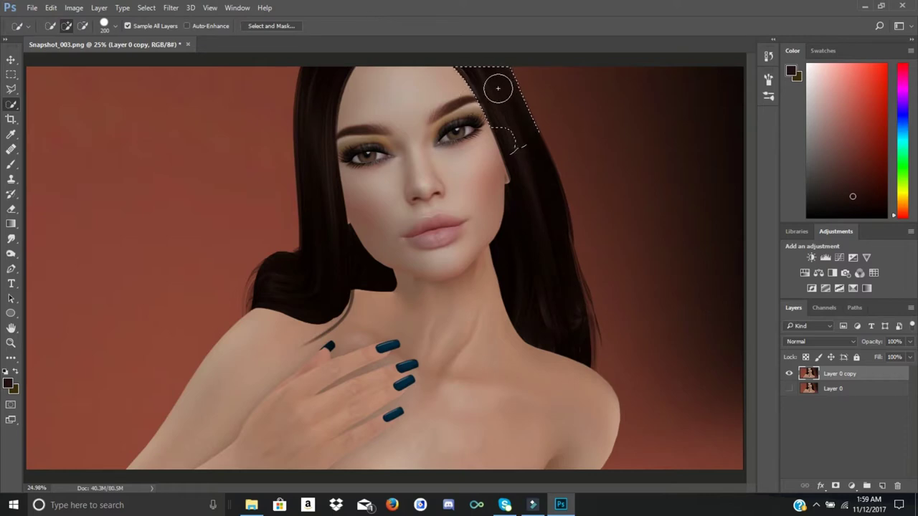
# Extend the selection over forehead, nose, left and right hair, chin, neck, shoulders and chest
pyautogui.moveTo(495, 86)
pyautogui.mouseDown()
pyautogui.moveTo(328, 82)
pyautogui.moveTo(416, 69)
pyautogui.moveTo(400, 68)
pyautogui.moveTo(317, 75)
pyautogui.moveTo(335, 123)
pyautogui.moveTo(308, 96)
pyautogui.moveTo(348, 92)
pyautogui.moveTo(430, 129)
pyautogui.moveTo(524, 134)
pyautogui.moveTo(465, 139)
pyautogui.mouseUp()
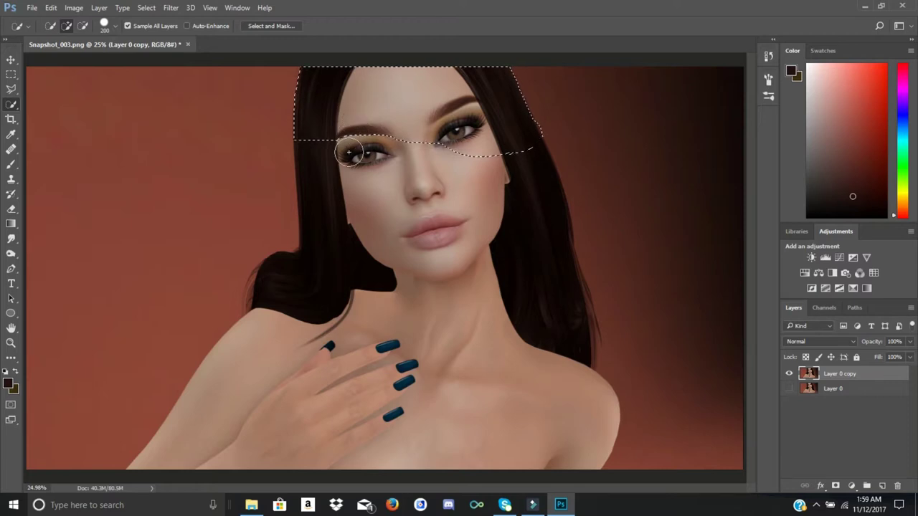
pyautogui.moveTo(332, 107)
pyautogui.mouseDown()
pyautogui.moveTo(352, 194)
pyautogui.moveTo(322, 279)
pyautogui.moveTo(262, 299)
pyautogui.moveTo(265, 287)
pyautogui.mouseUp()
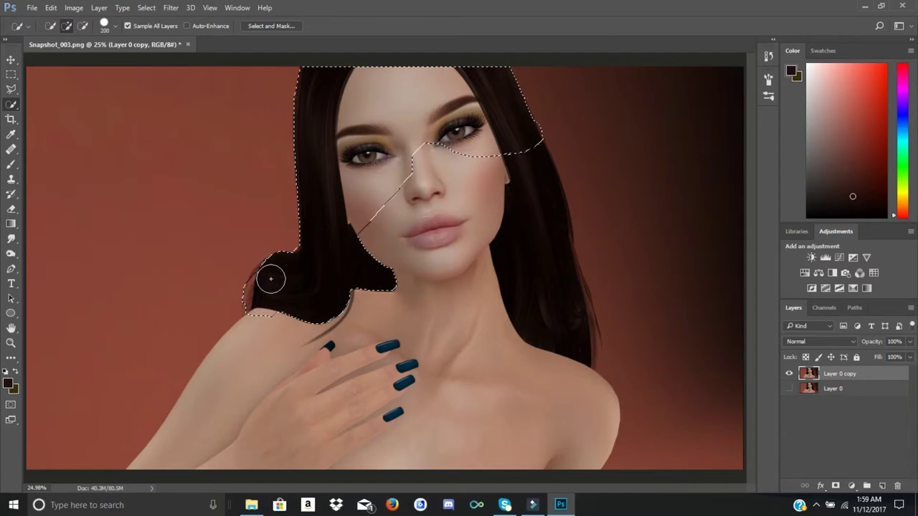
pyautogui.moveTo(268, 272)
pyautogui.mouseDown()
pyautogui.moveTo(407, 268)
pyautogui.moveTo(470, 300)
pyautogui.moveTo(494, 217)
pyautogui.moveTo(479, 149)
pyautogui.moveTo(465, 151)
pyautogui.moveTo(463, 185)
pyautogui.moveTo(428, 161)
pyautogui.moveTo(509, 106)
pyautogui.mouseUp()
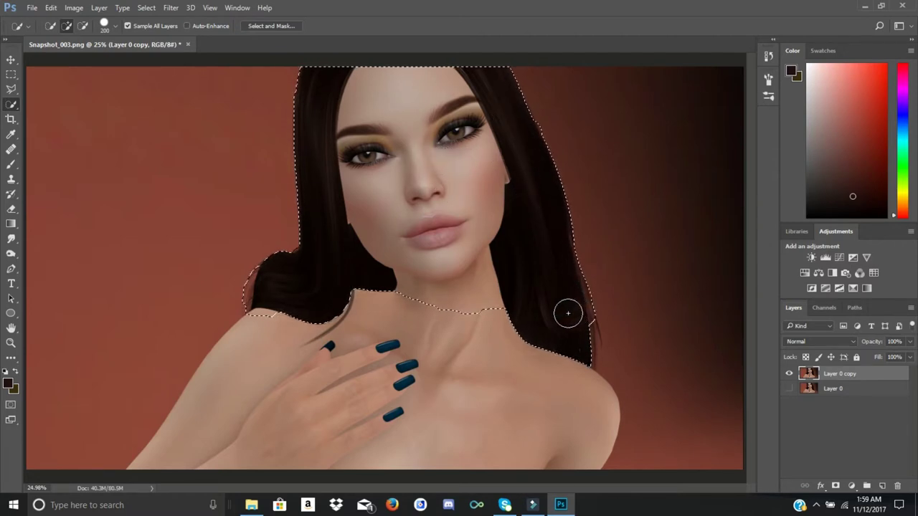
pyautogui.moveTo(583, 352)
pyautogui.mouseDown()
pyautogui.moveTo(598, 385)
pyautogui.moveTo(457, 417)
pyautogui.mouseUp()
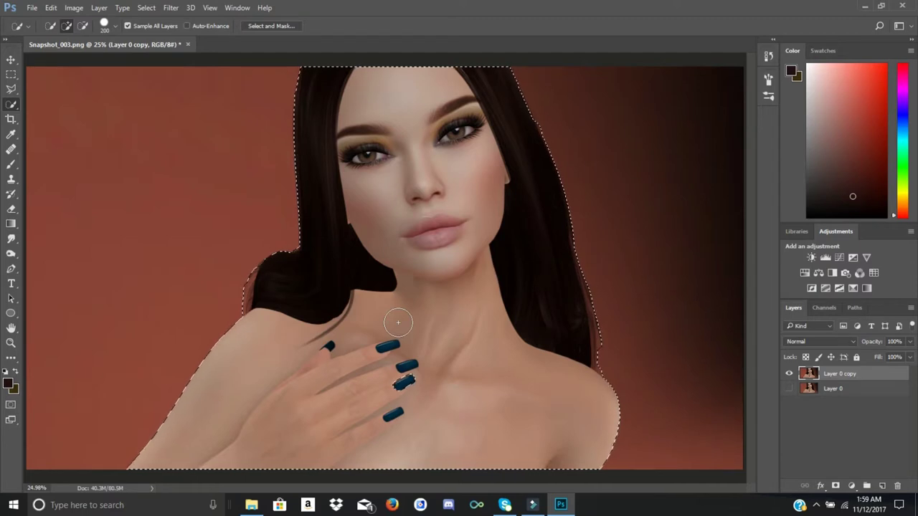
# Switch to the Magic Eraser Tool and Step Backward to restore the accidentally erased hair edge
pyautogui.click(12, 210)
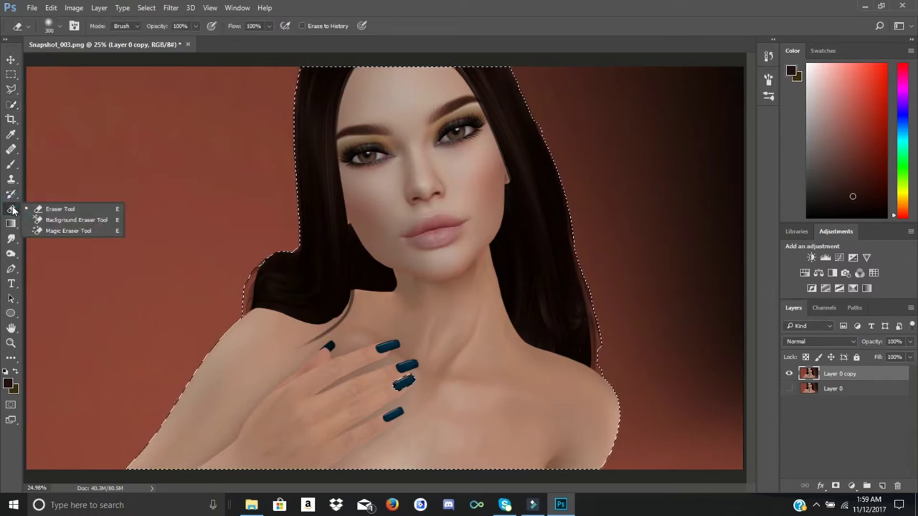
pyautogui.click(66, 231)
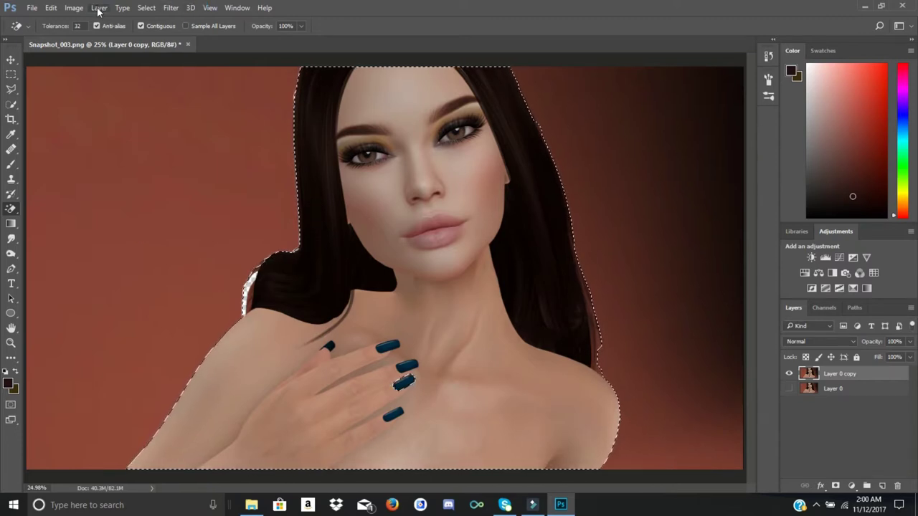
pyautogui.click(52, 8)
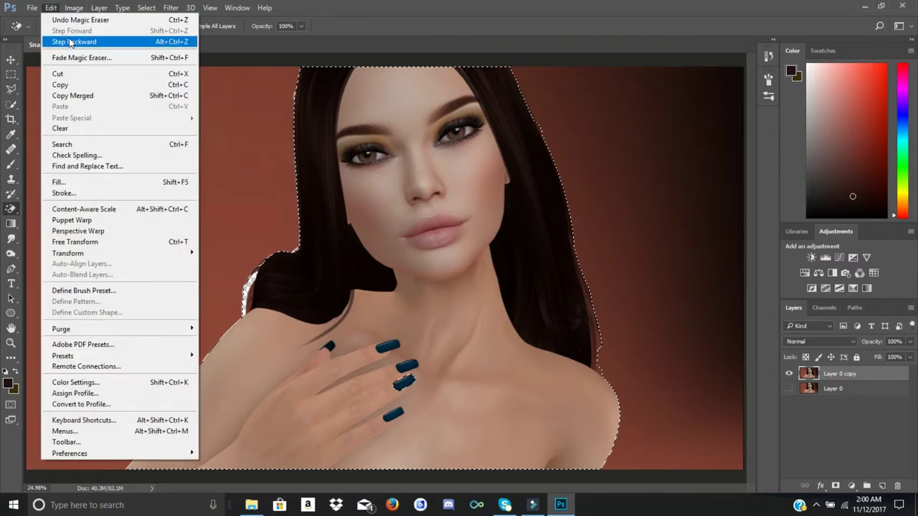
pyautogui.click(69, 40)
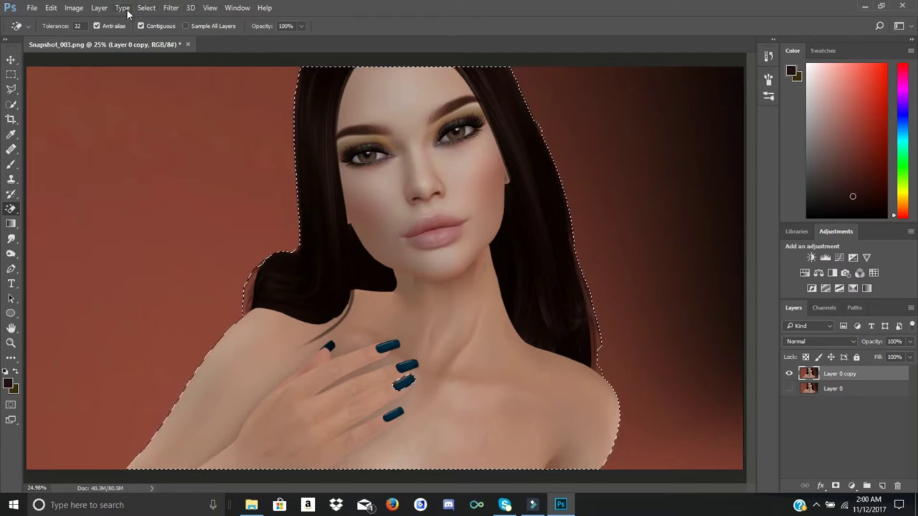
pyautogui.click(149, 9)
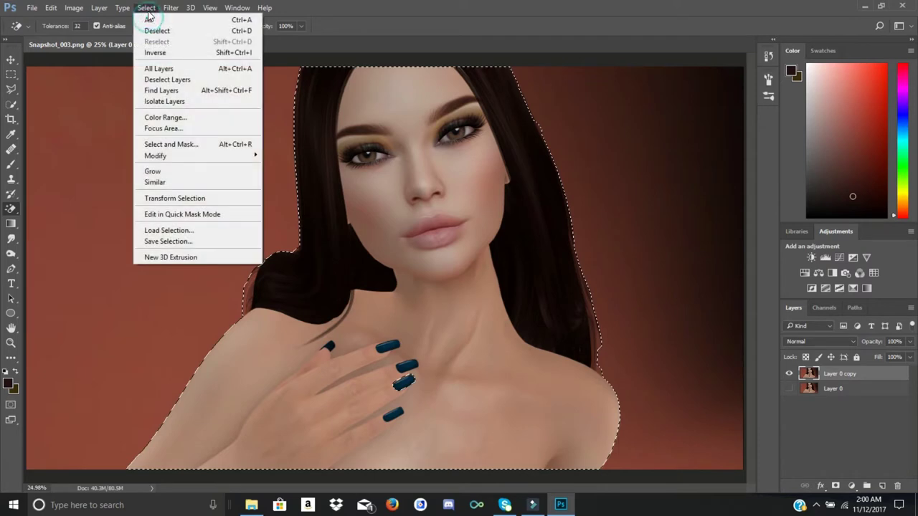
# Invert the selection and magic-erase the left, right, right-edge and lower-right background areas
pyautogui.click(154, 53)
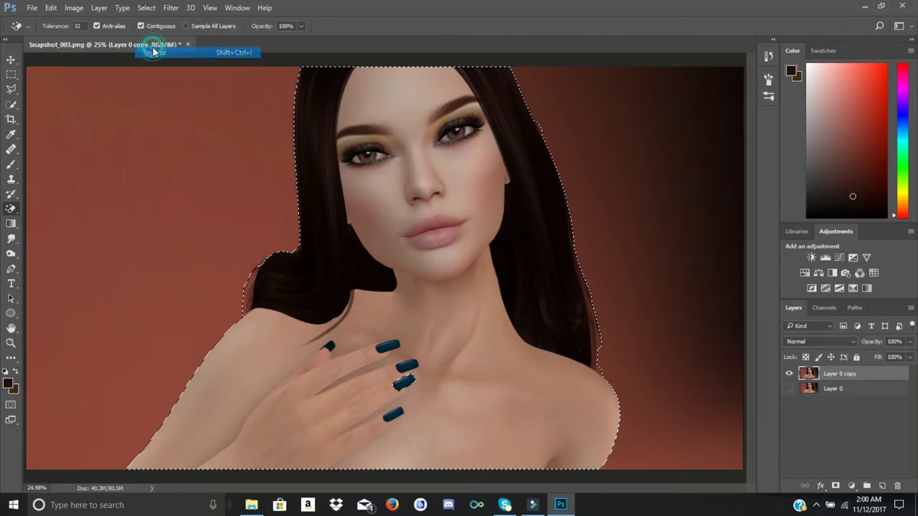
pyautogui.click(134, 225)
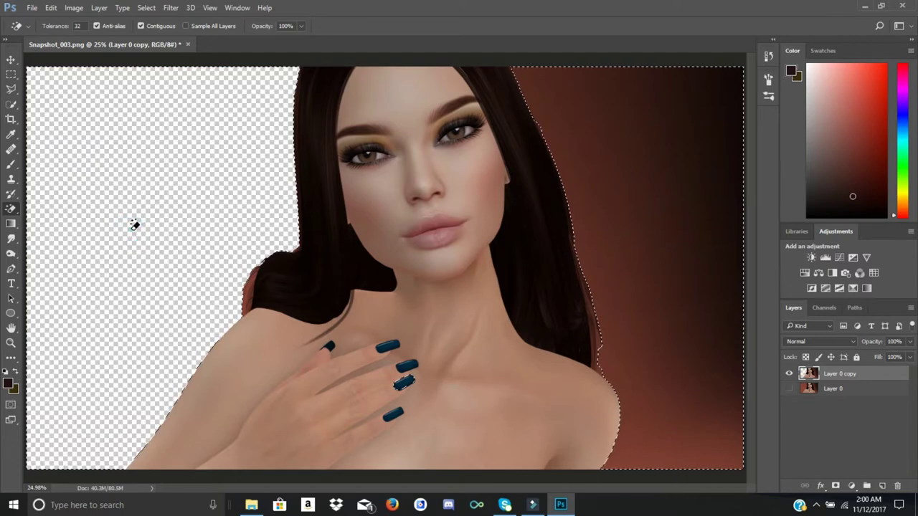
pyautogui.click(679, 295)
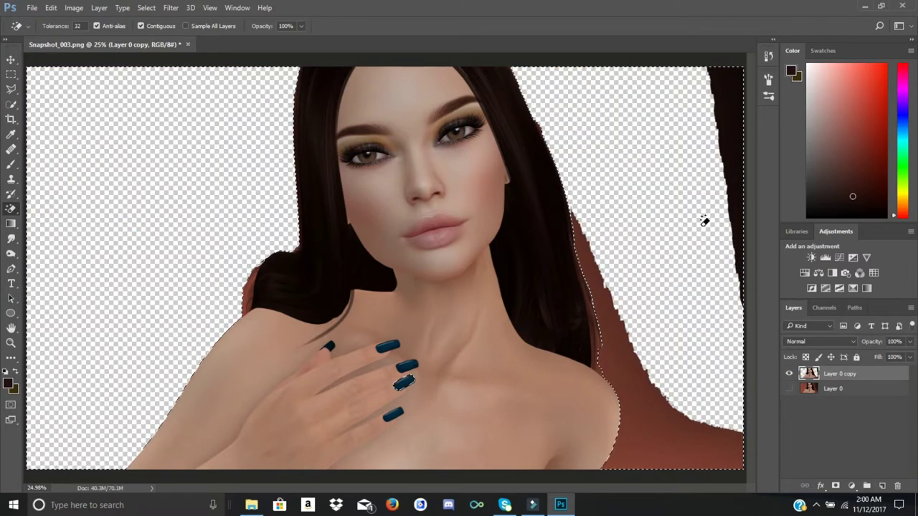
pyautogui.click(732, 164)
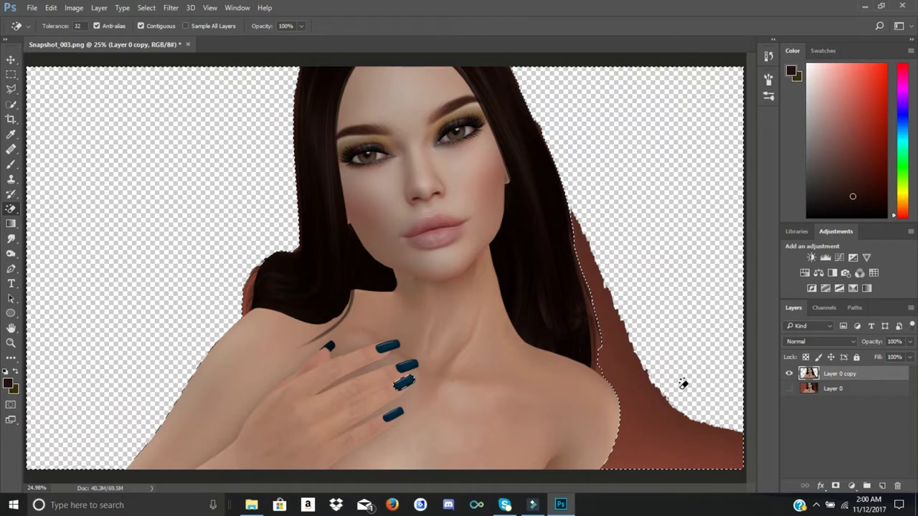
pyautogui.click(659, 434)
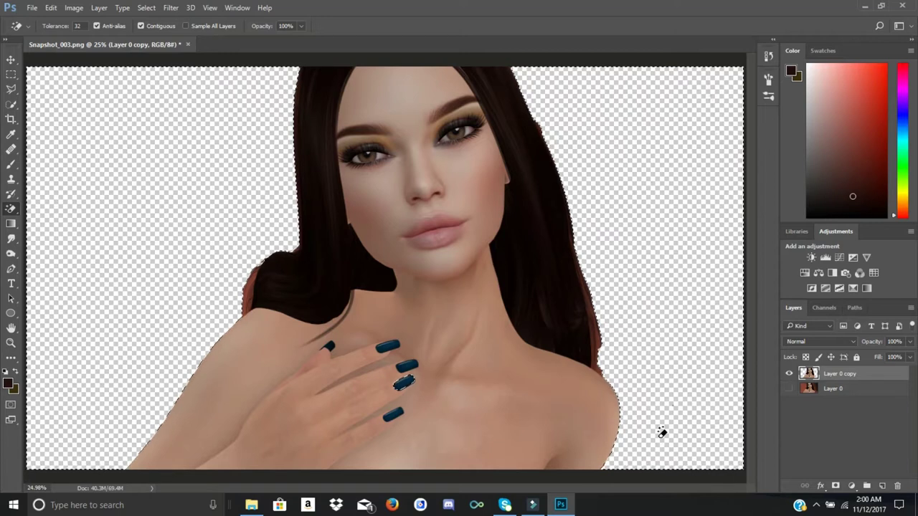
# Toggle Layer 0's visibility to compare the cut-out, leaving Layer 0 hidden
pyautogui.click(788, 388)
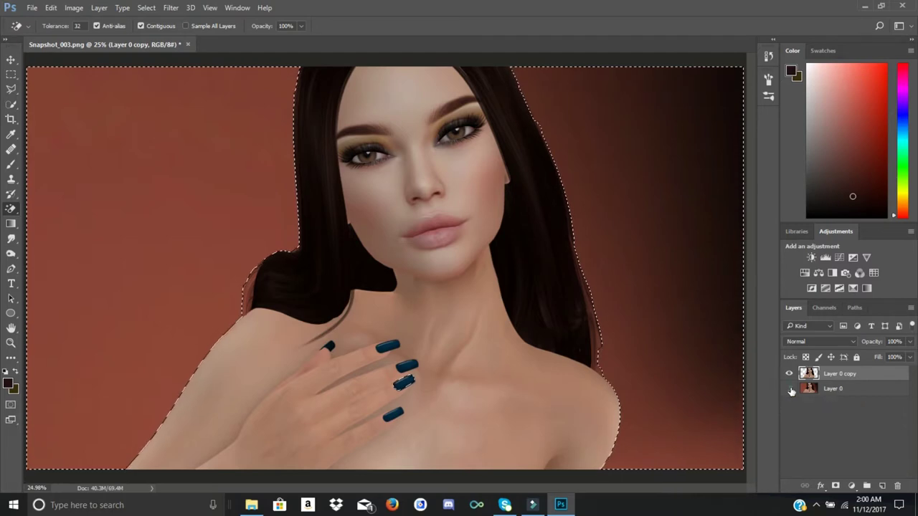
pyautogui.click(789, 389)
pyautogui.click(790, 390)
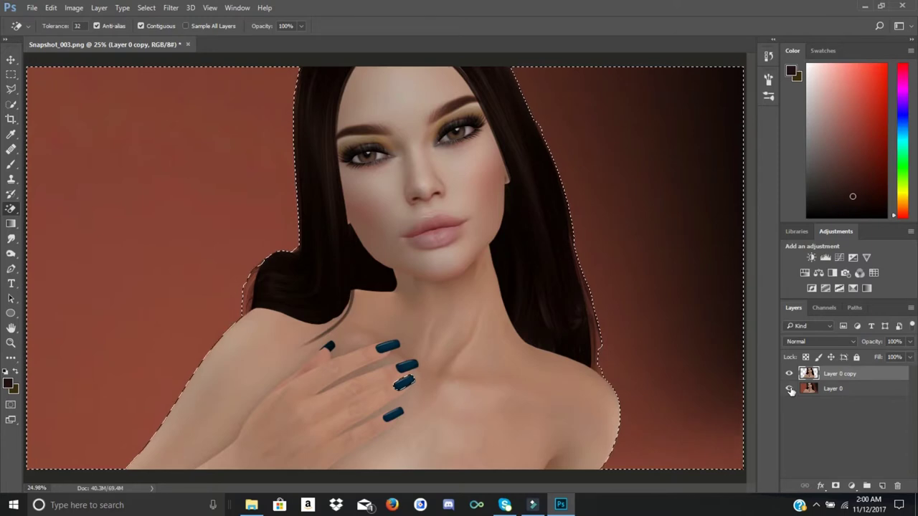
pyautogui.click(789, 389)
pyautogui.click(789, 389)
pyautogui.click(789, 388)
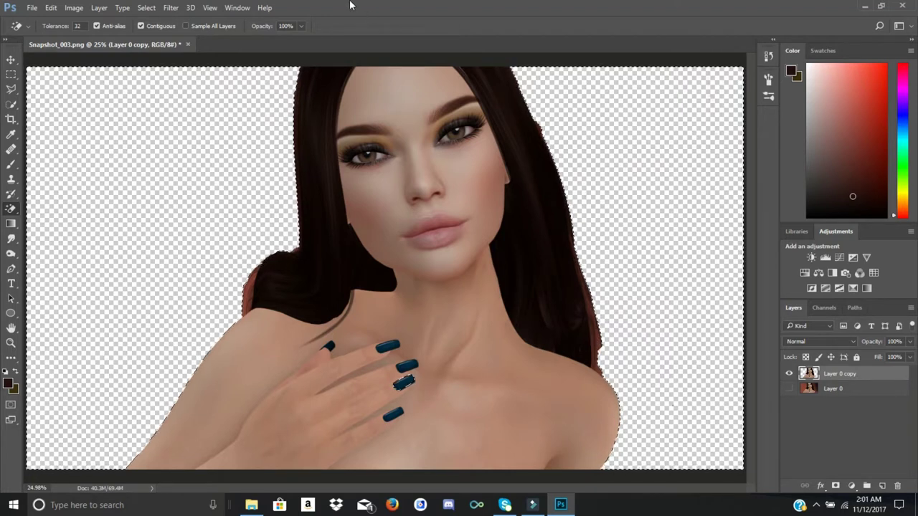
# Deselect, then make a Color Range selection sampled from the hair colour
pyautogui.click(148, 8)
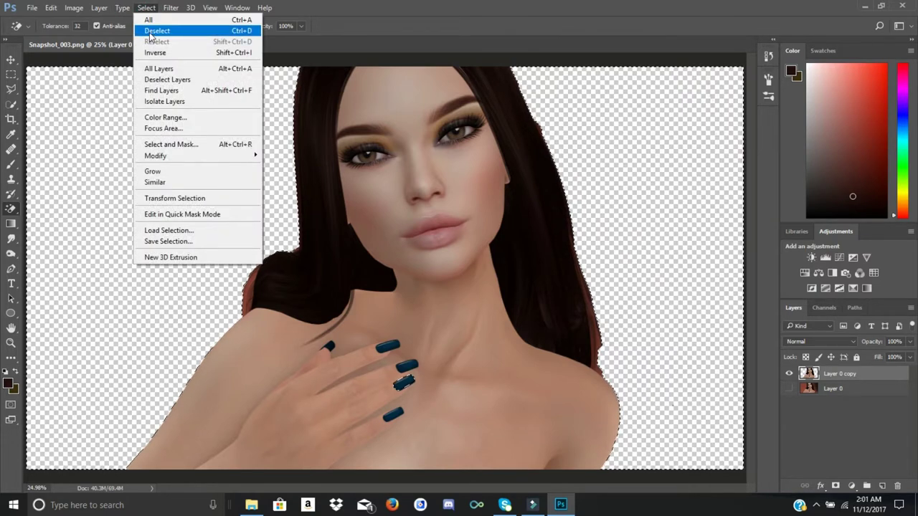
pyautogui.click(150, 31)
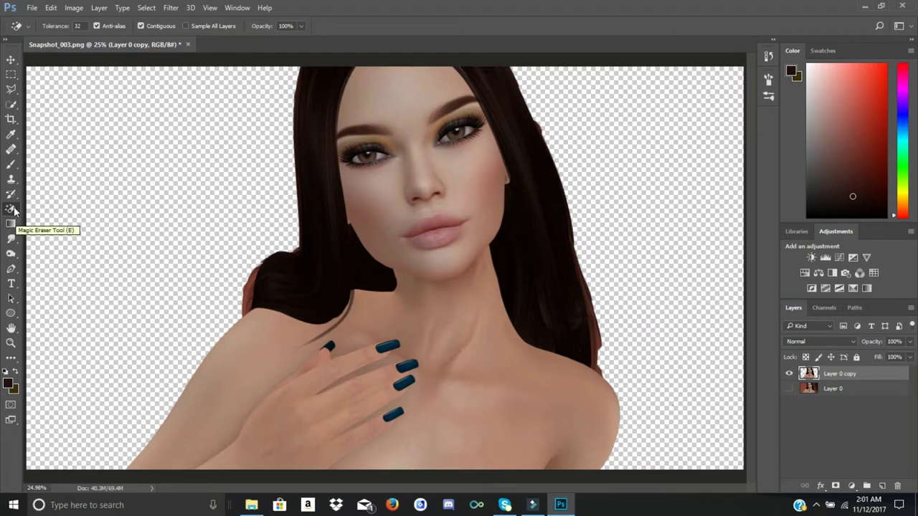
pyautogui.click(147, 7)
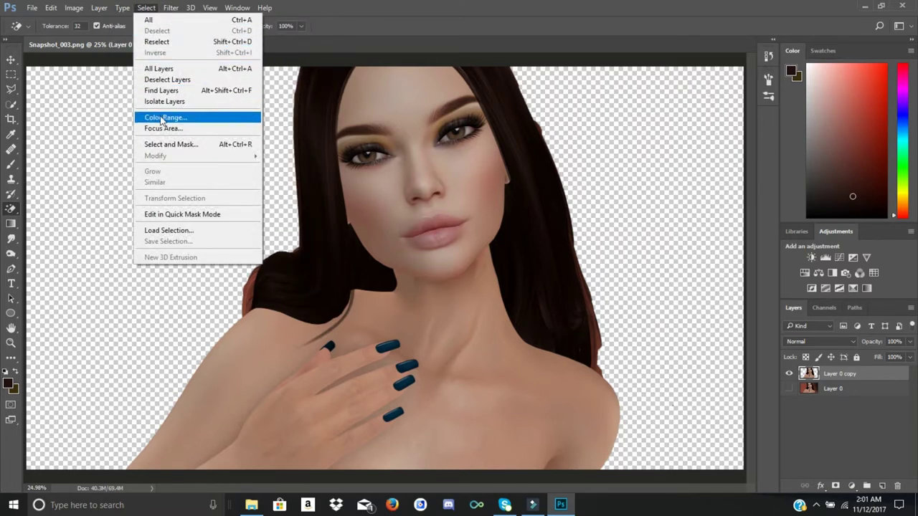
pyautogui.click(162, 118)
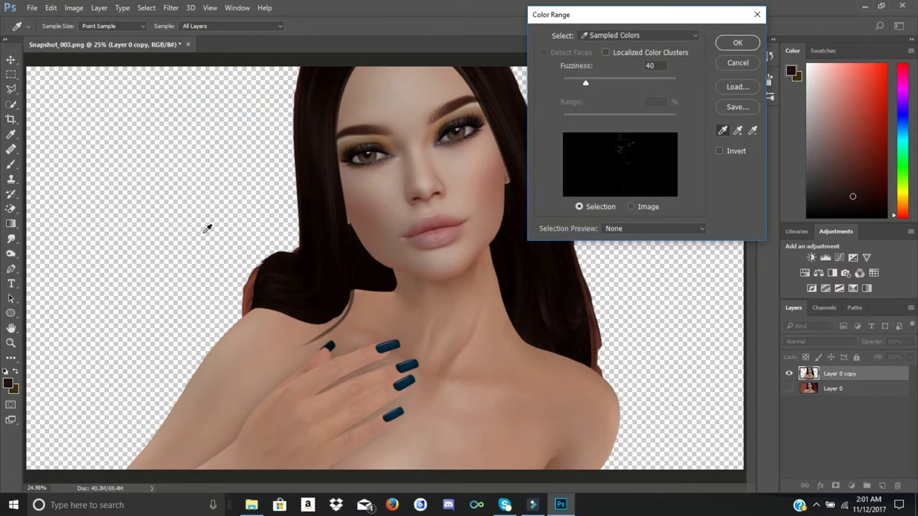
pyautogui.click(254, 284)
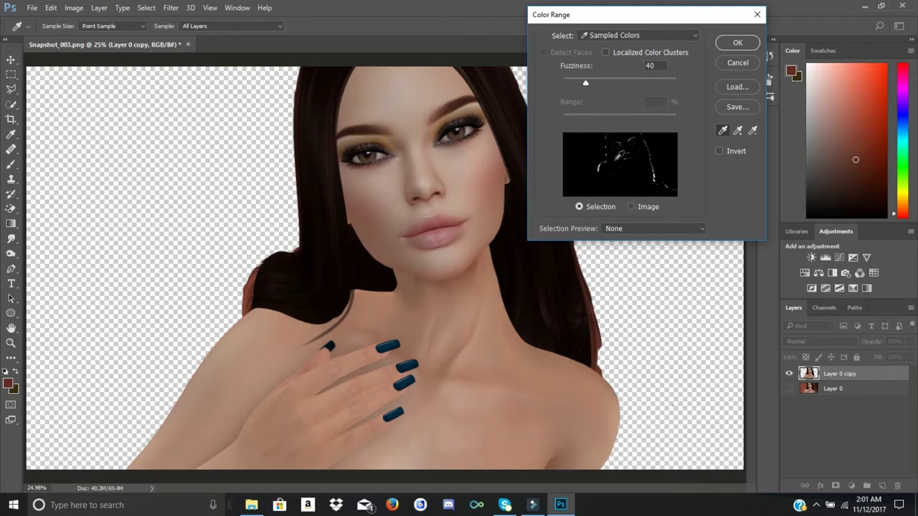
pyautogui.click(735, 39)
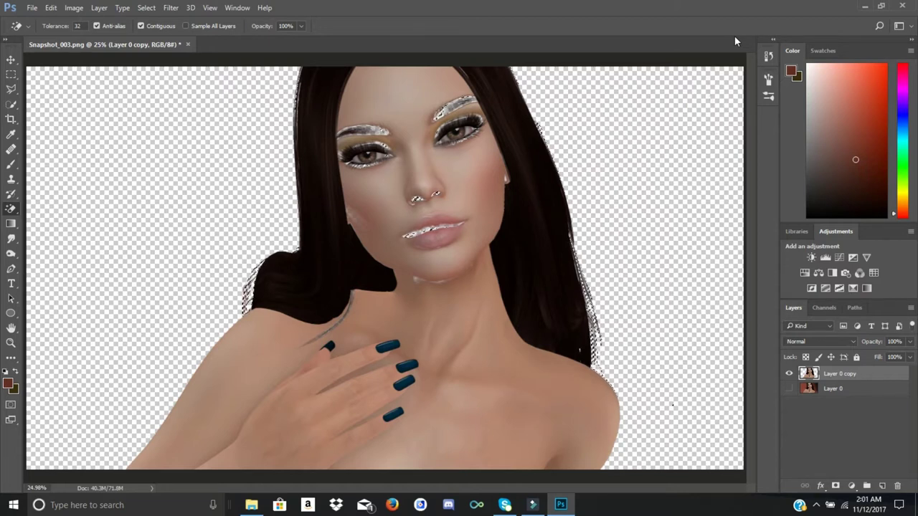
# Step Backward three times to undo the colour-range and earlier selection steps
pyautogui.click(51, 7)
pyautogui.click(64, 40)
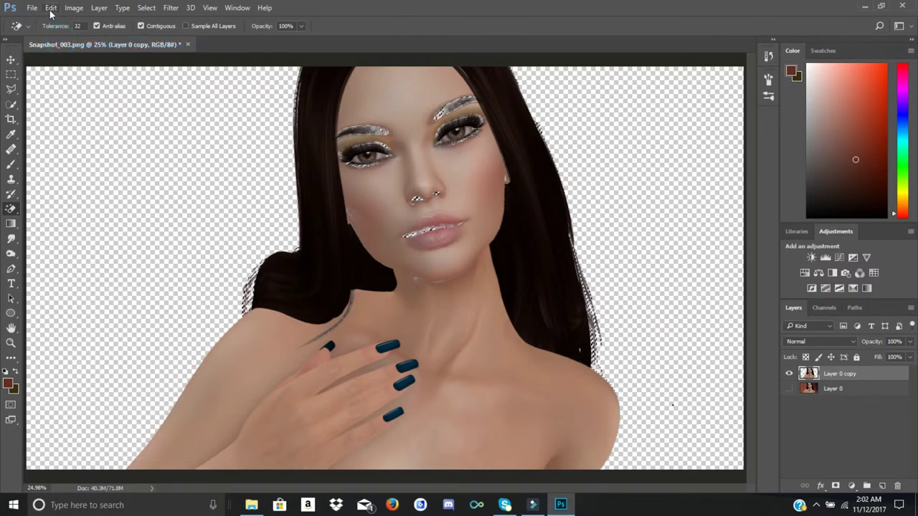
pyautogui.click(50, 8)
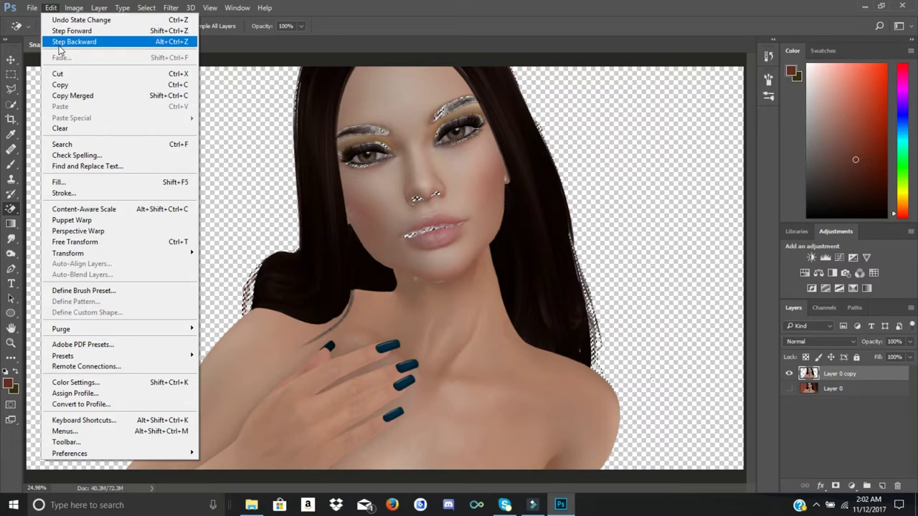
pyautogui.click(61, 39)
pyautogui.click(51, 7)
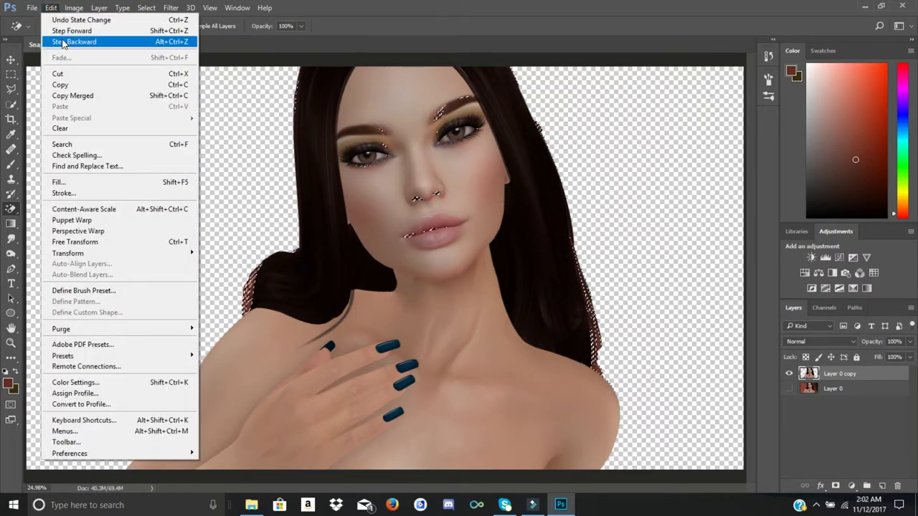
pyautogui.click(62, 41)
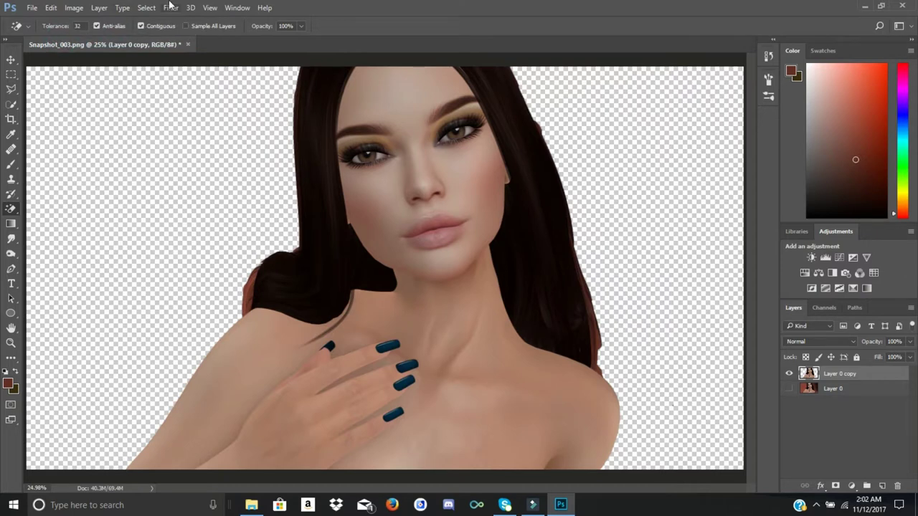
# Draw a Polygonal Lasso outline around the left hair edge beside the shoulder
pyautogui.click(9, 91)
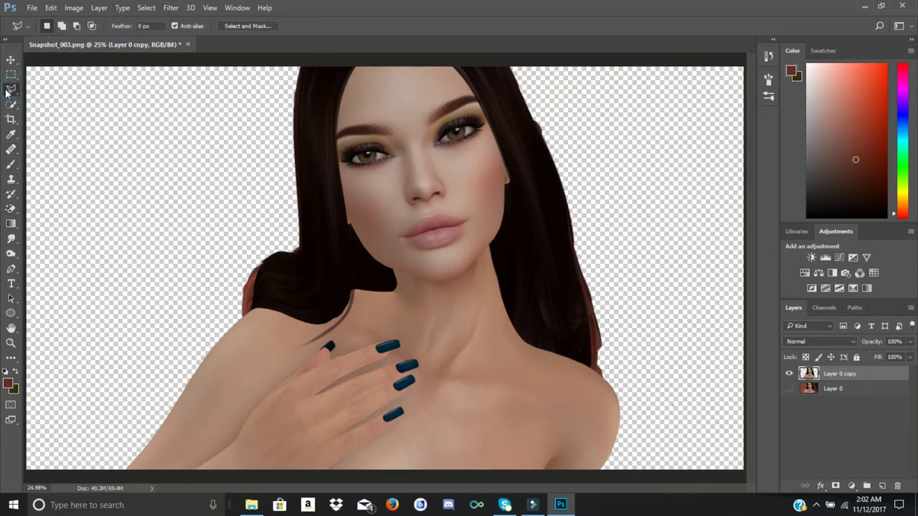
pyautogui.click(9, 90)
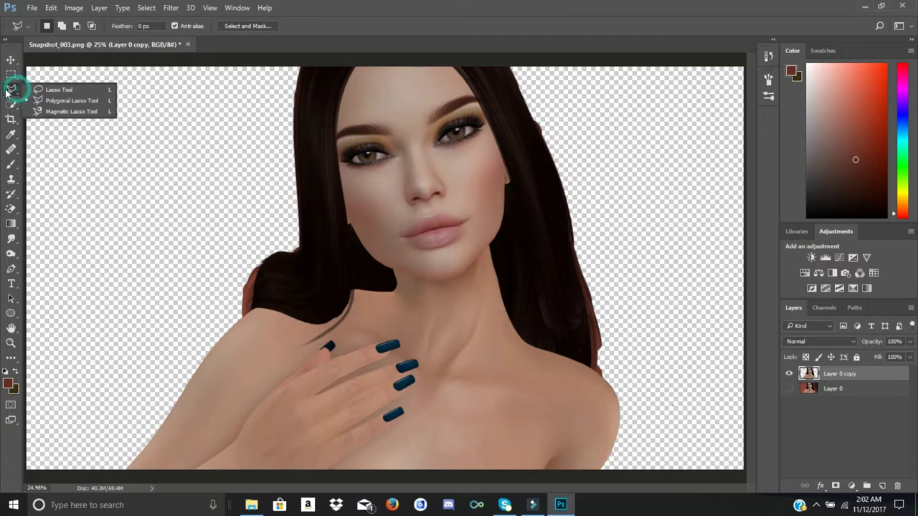
pyautogui.click(55, 101)
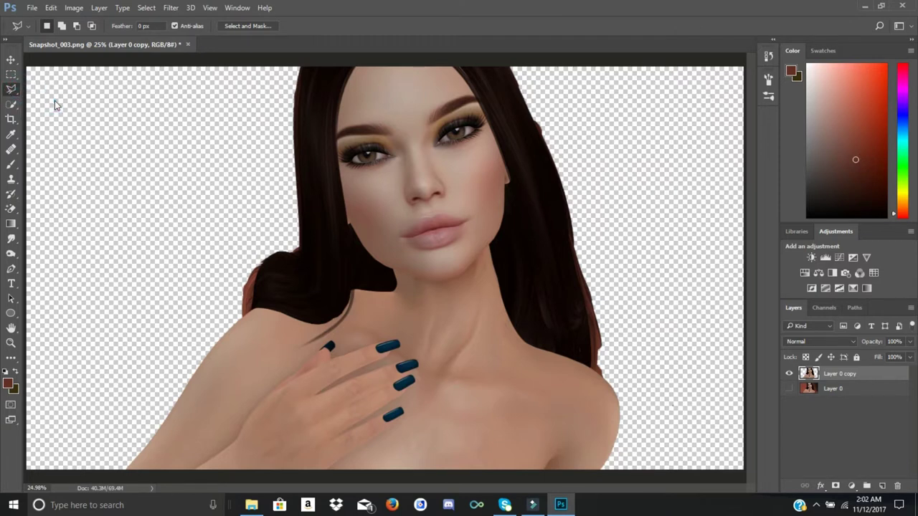
pyautogui.click(263, 215)
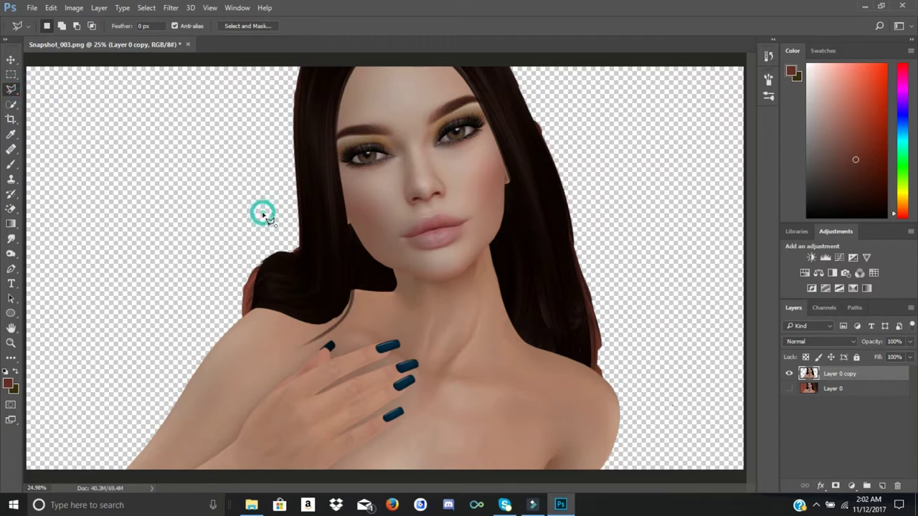
pyautogui.click(362, 296)
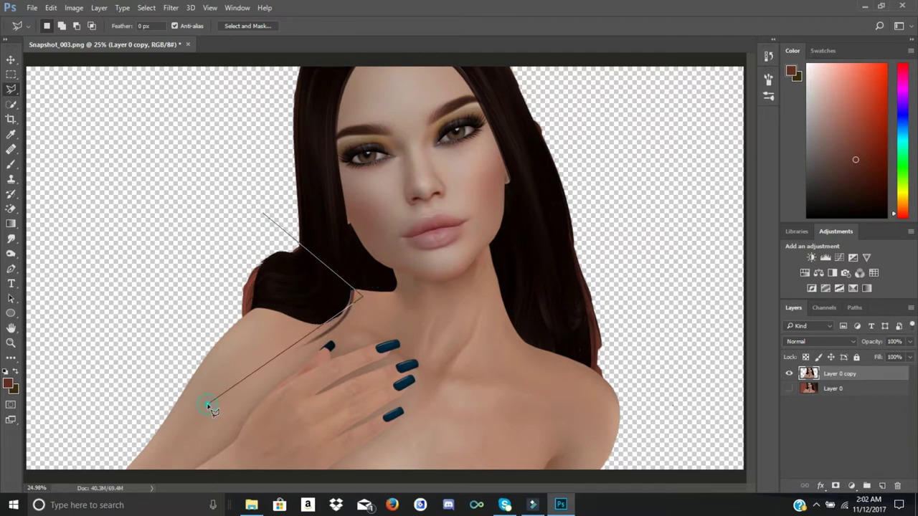
pyautogui.click(263, 214)
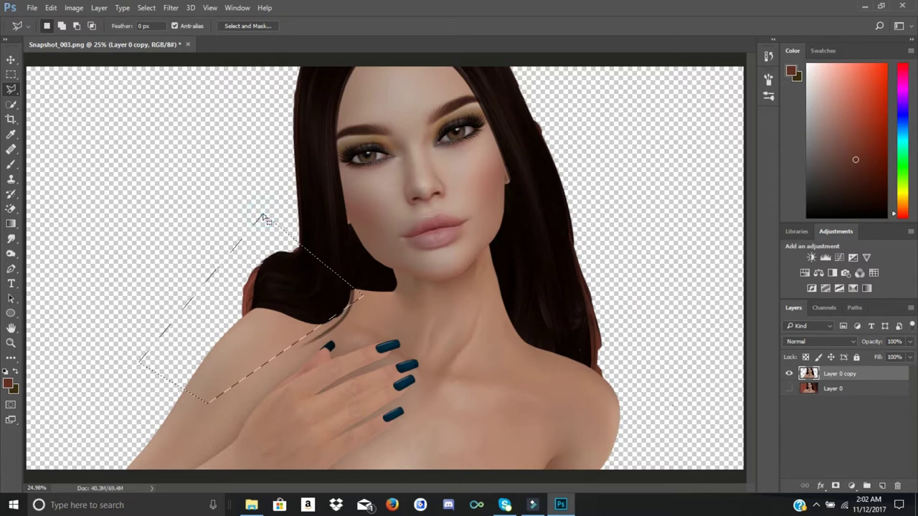
# Zoom in on the shoulder and Color Range-select the reddish fringe sampled at the hair edge
pyautogui.click(11, 342)
pyautogui.moveTo(266, 322); pyautogui.dragTo(267, 324)
pyautogui.click(267, 323)
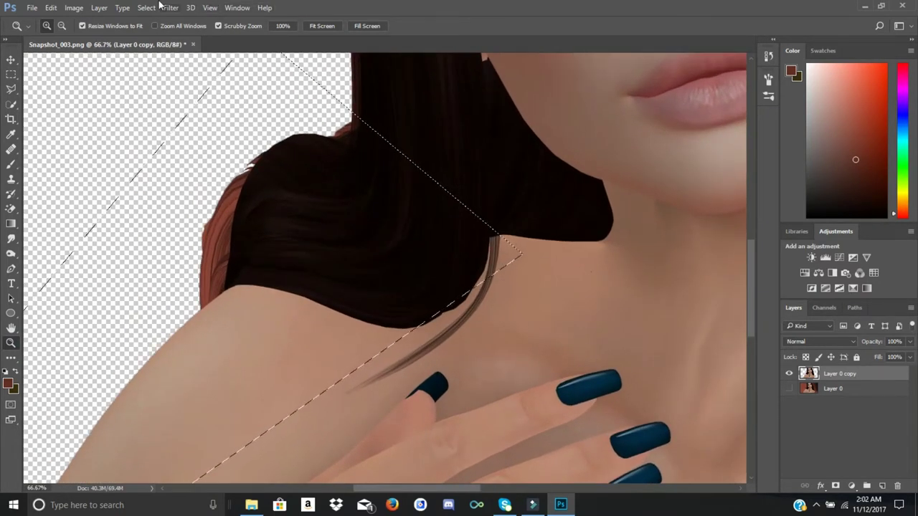
pyautogui.click(147, 7)
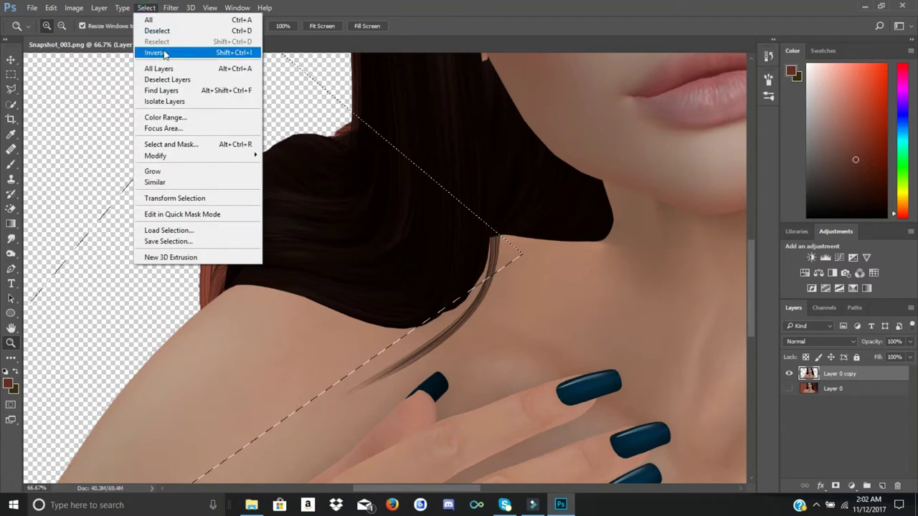
pyautogui.click(158, 118)
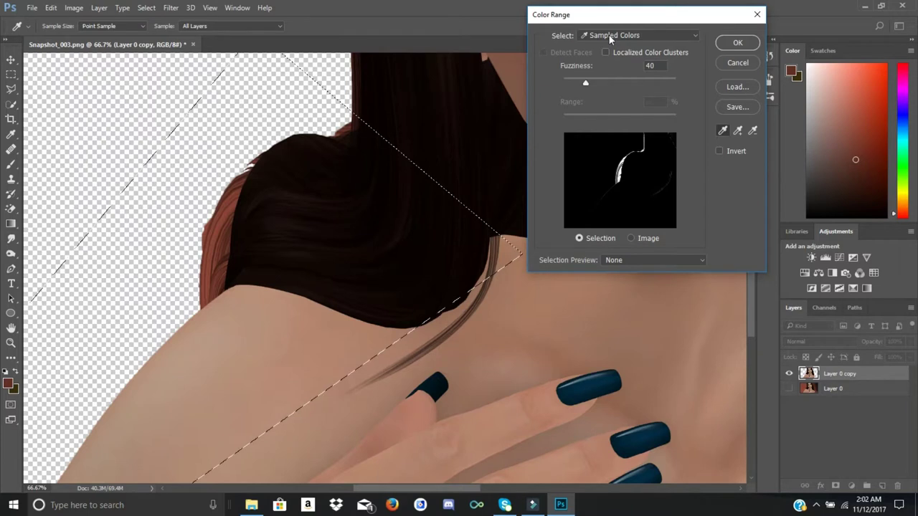
pyautogui.click(212, 266)
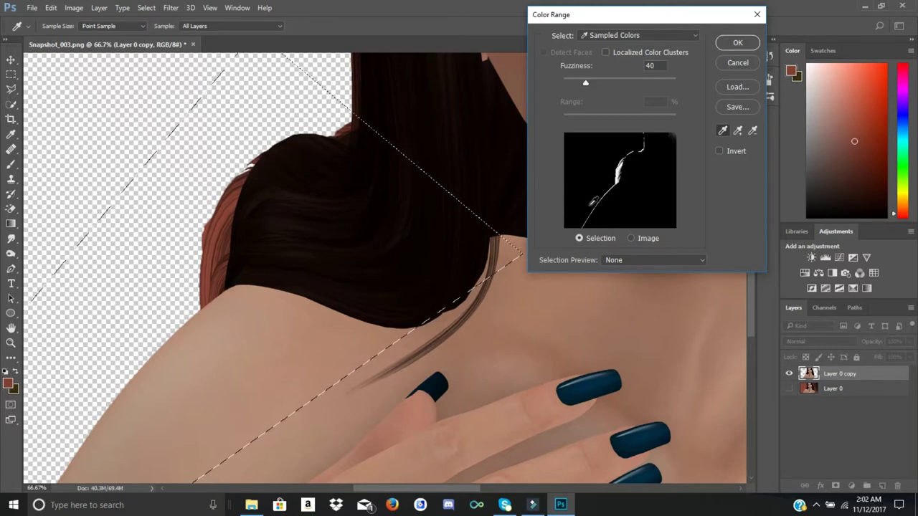
pyautogui.click(738, 40)
pyautogui.press('z')
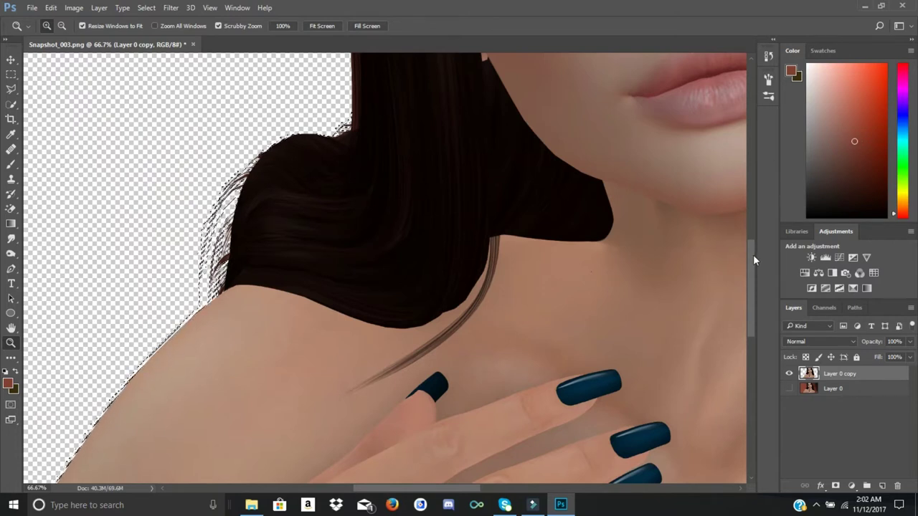
pyautogui.moveTo(752, 253); pyautogui.dragTo(742, 187)
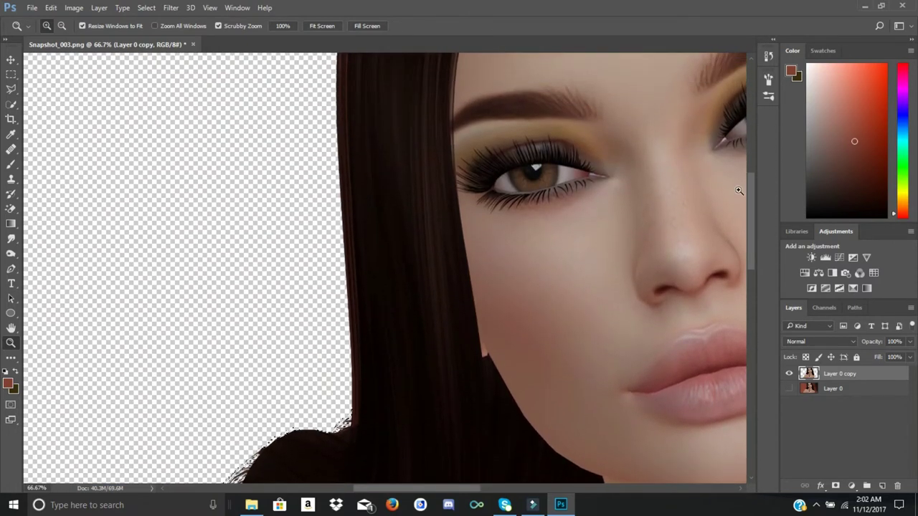
pyautogui.moveTo(391, 488); pyautogui.dragTo(518, 466)
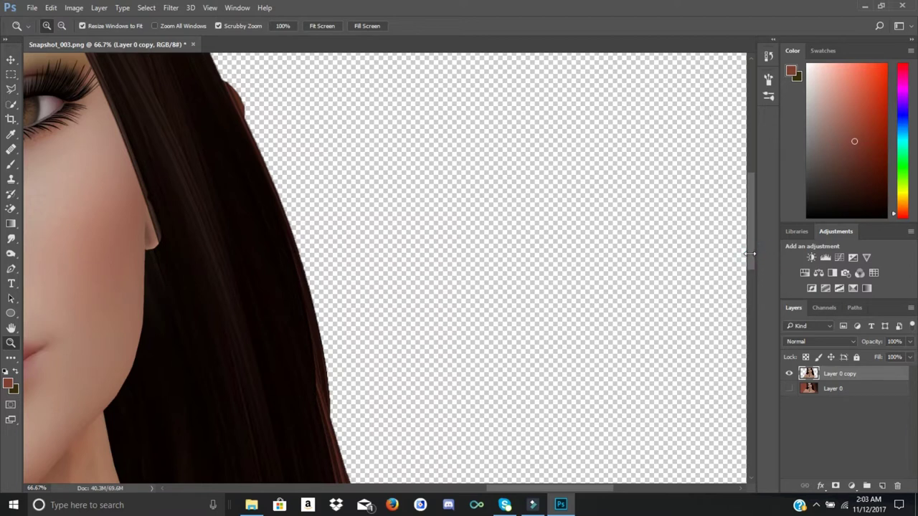
pyautogui.moveTo(749, 253); pyautogui.dragTo(765, 334)
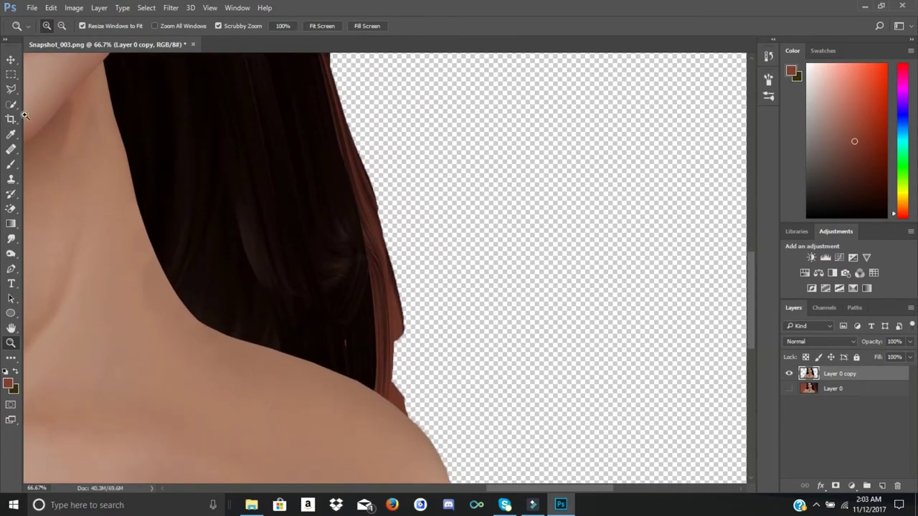
pyautogui.click(10, 90)
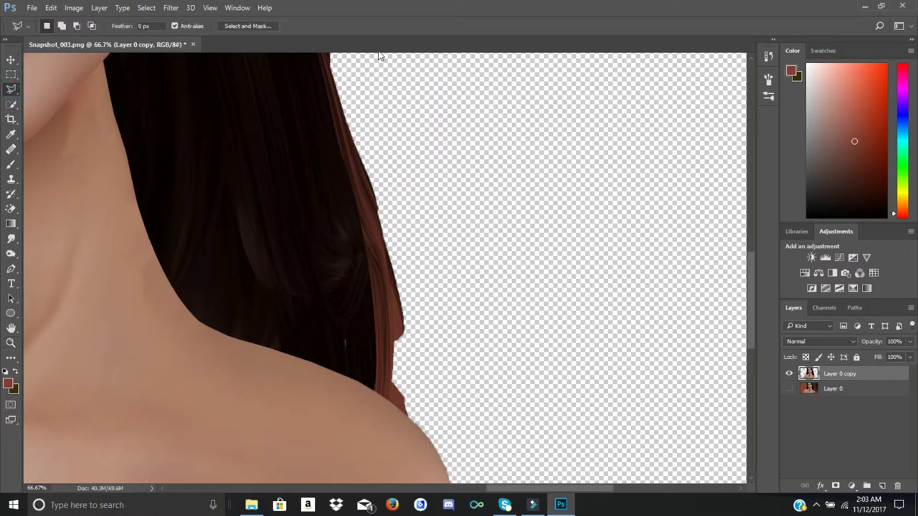
# Draw a Polygonal Lasso outline around the right hair edge down to the shoulder
pyautogui.click(215, 103)
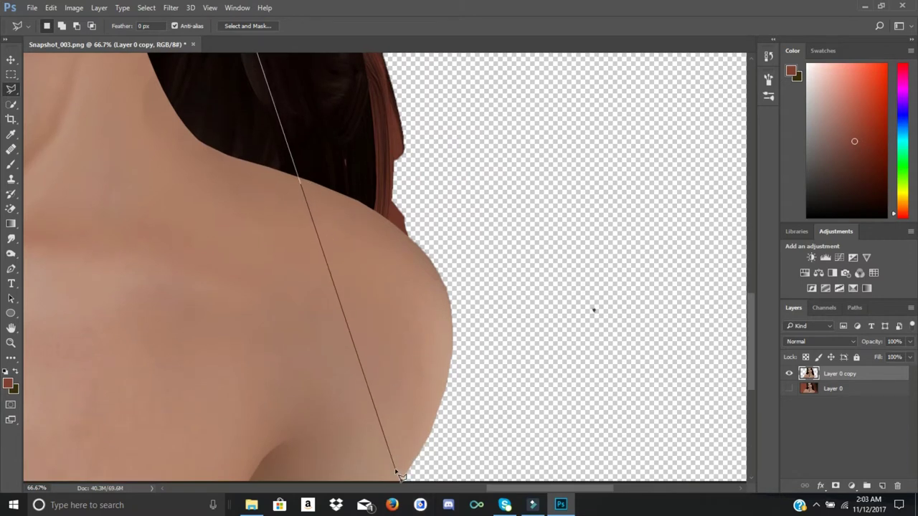
pyautogui.click(395, 470)
pyautogui.click(699, 192)
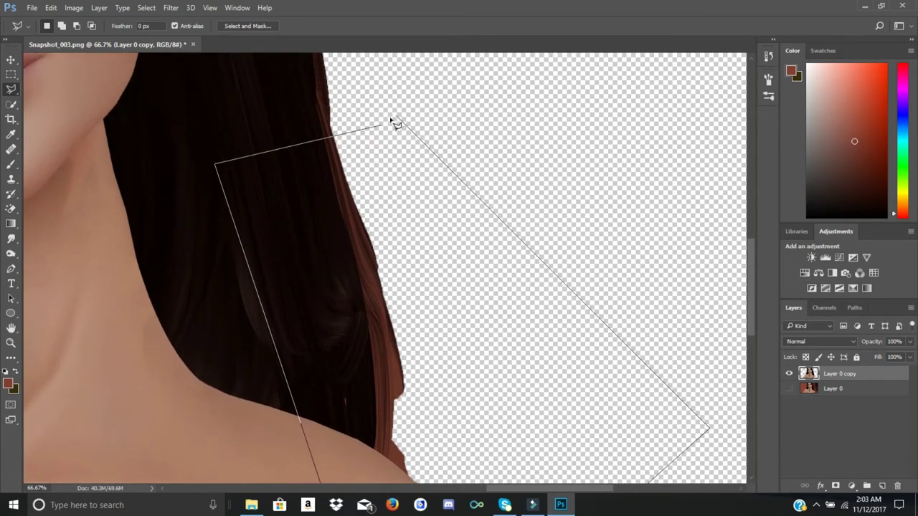
pyautogui.click(377, 127)
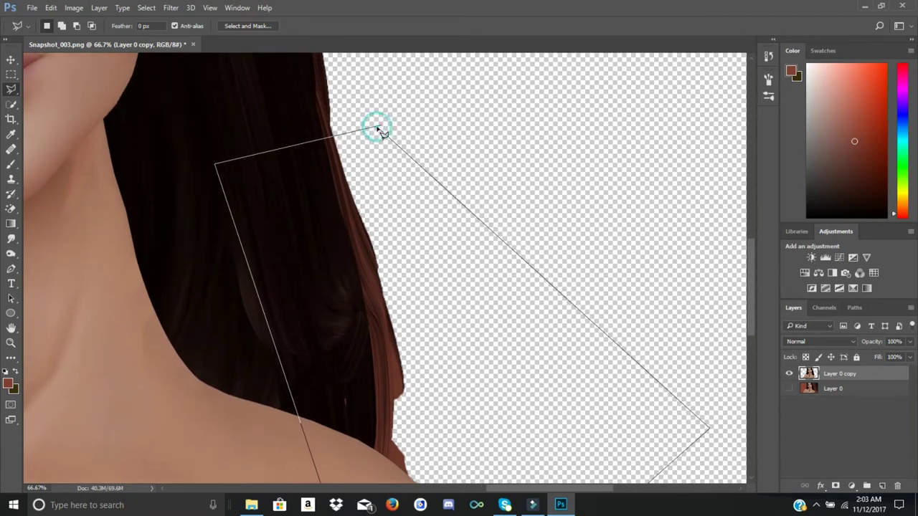
pyautogui.click(378, 127)
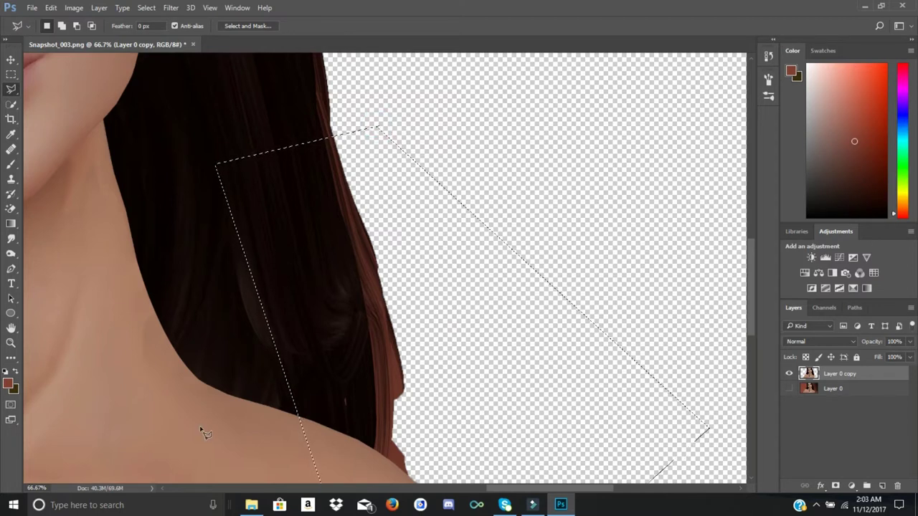
# Color Range-select the reddish fringe inside the outline, sampled from the hair edge
pyautogui.click(98, 8)
pyautogui.moveTo(129, 6)
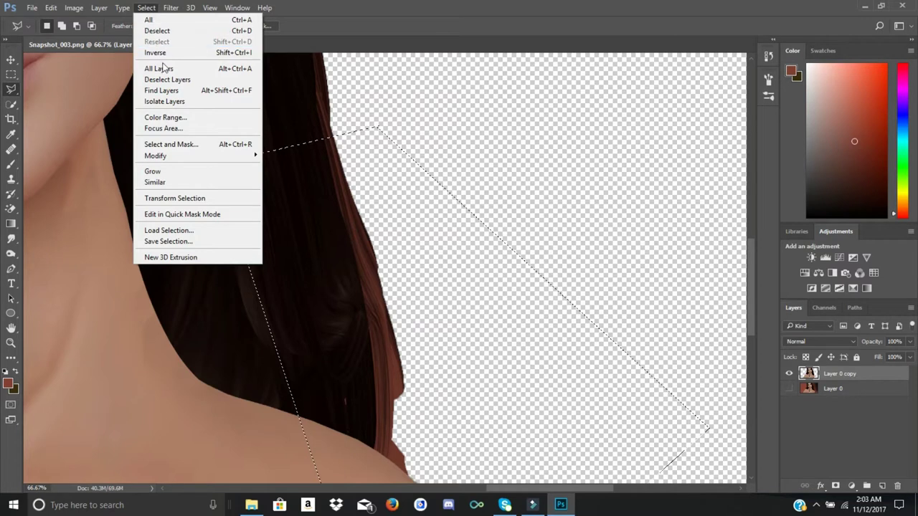
pyautogui.click(165, 118)
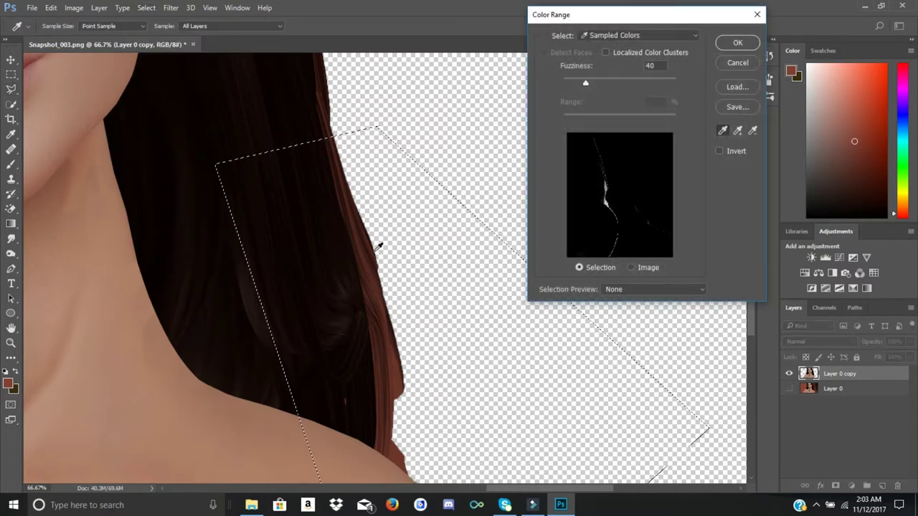
pyautogui.click(389, 371)
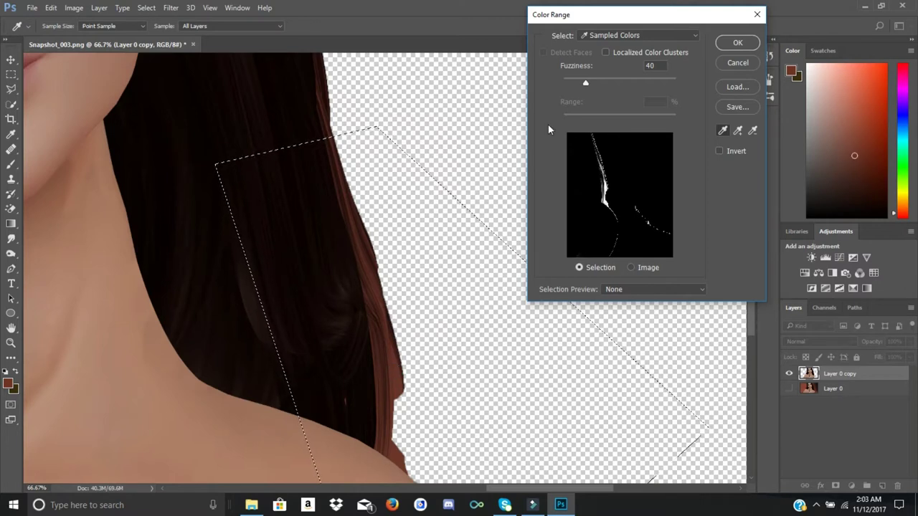
pyautogui.click(737, 42)
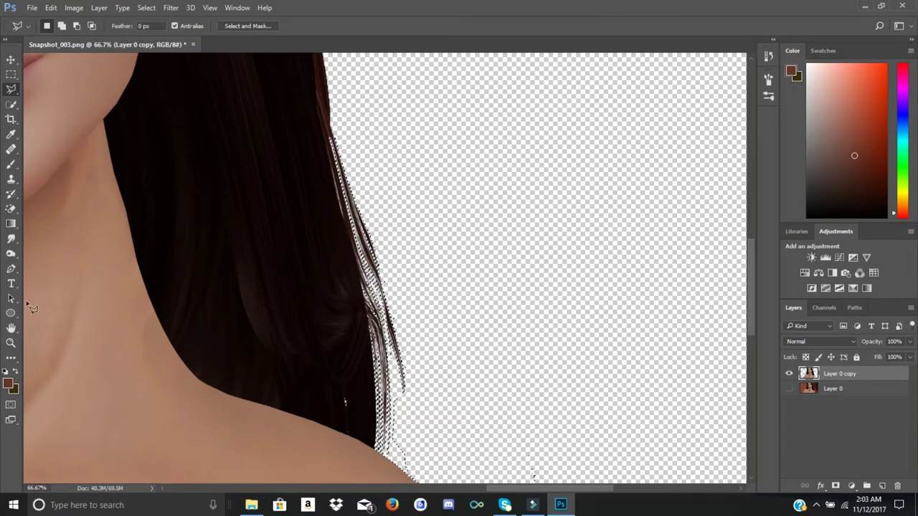
pyautogui.click(10, 342)
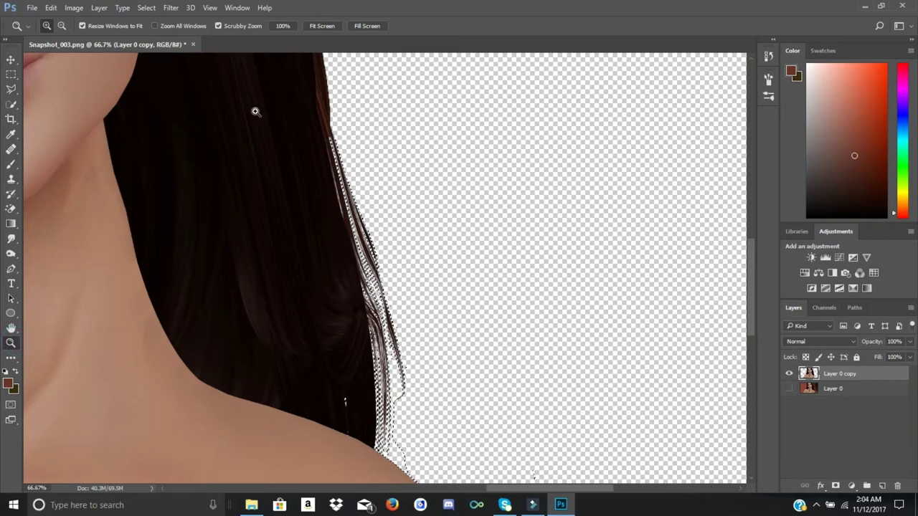
# Fit the image on screen, close the hair-edge outline and Color Range-select its reddish fringe
pyautogui.click(321, 27)
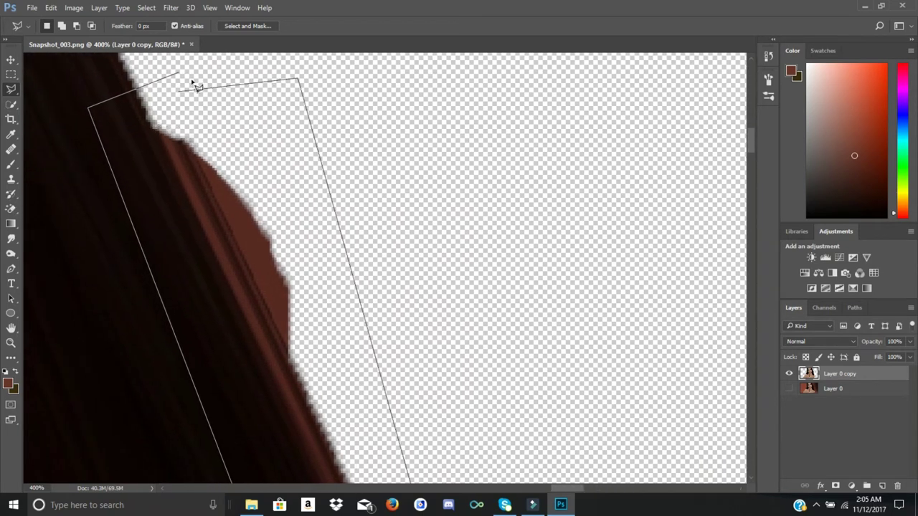
pyautogui.click(180, 73)
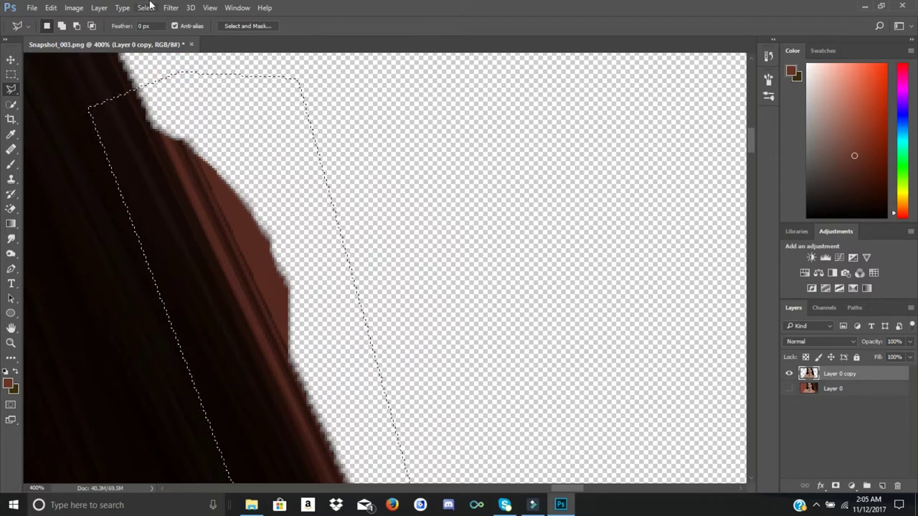
pyautogui.click(150, 8)
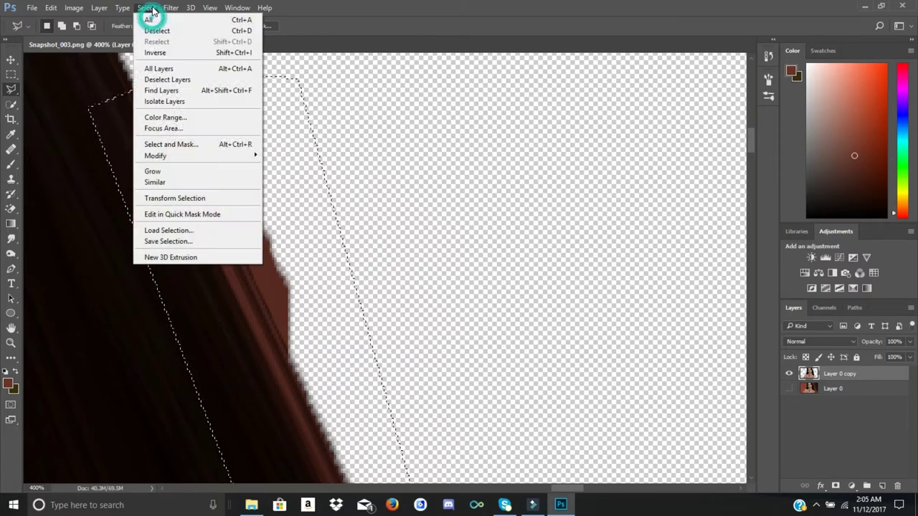
pyautogui.click(166, 119)
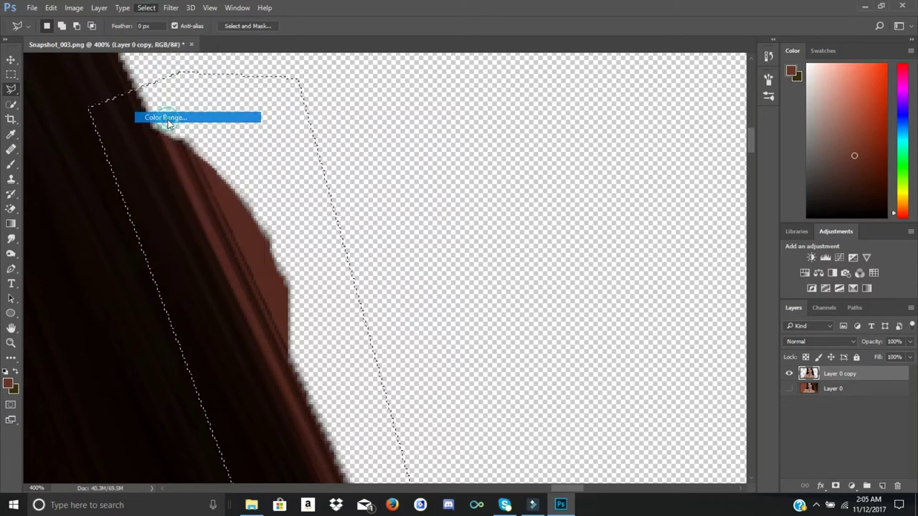
pyautogui.click(259, 248)
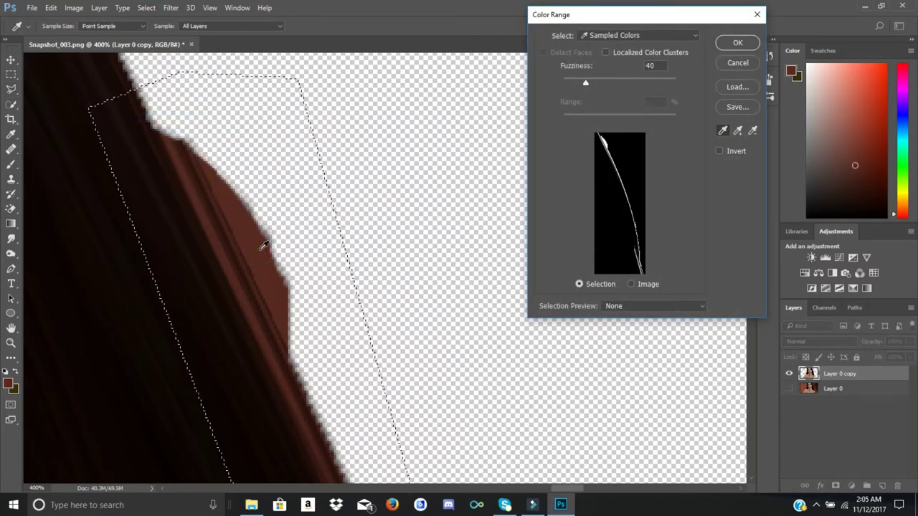
pyautogui.click(743, 41)
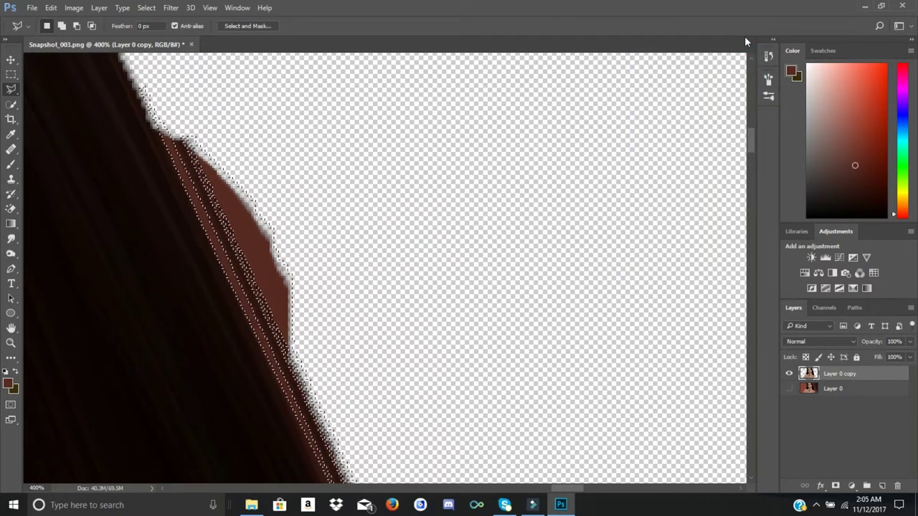
# Delete the selected fringe pixels and fit the whole image on screen
pyautogui.press('Delete')
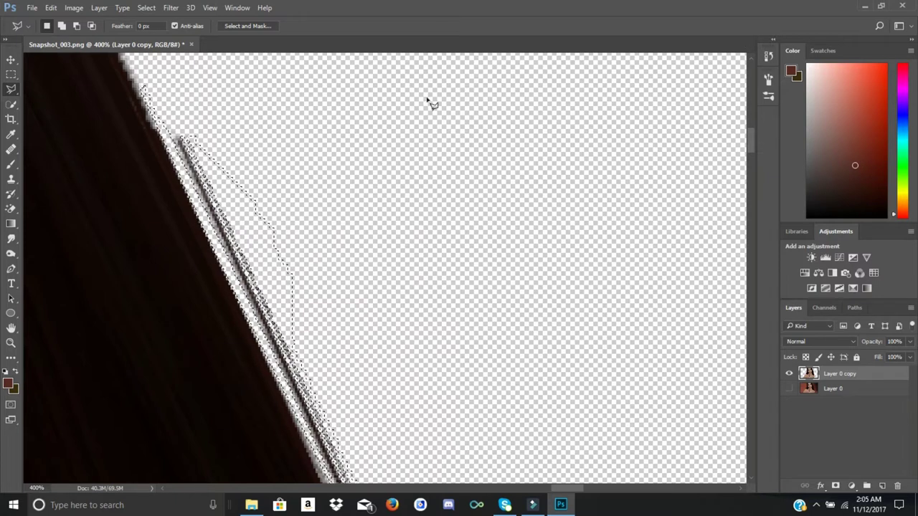
pyautogui.click(10, 344)
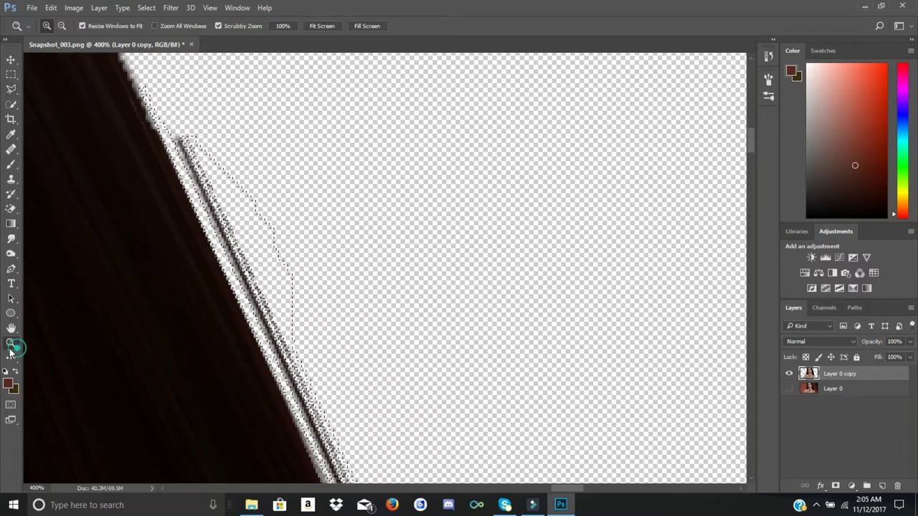
pyautogui.click(320, 28)
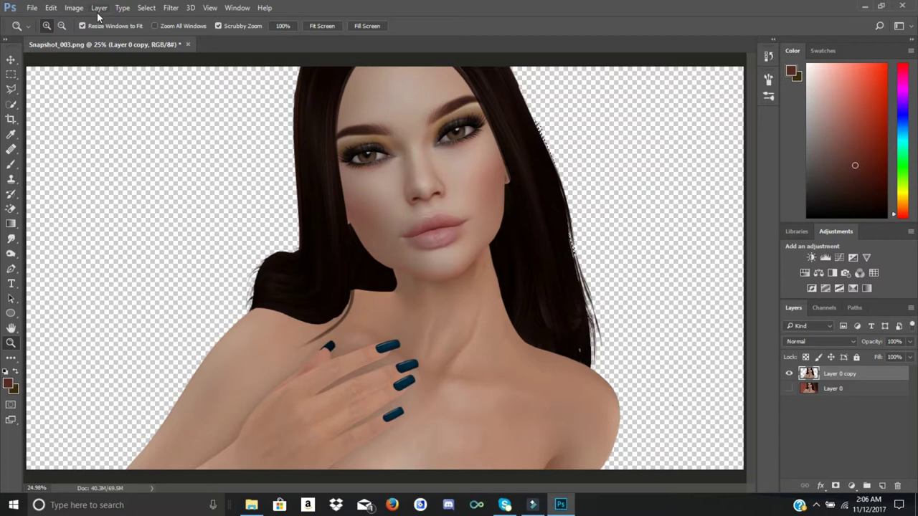
# Deselect, make Layer 0 visible again and select it as the active layer
pyautogui.click(147, 8)
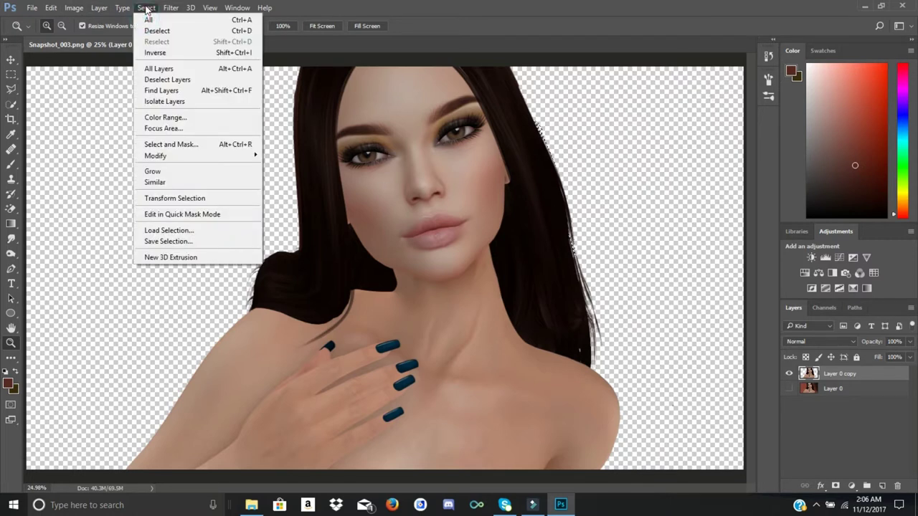
pyautogui.click(146, 31)
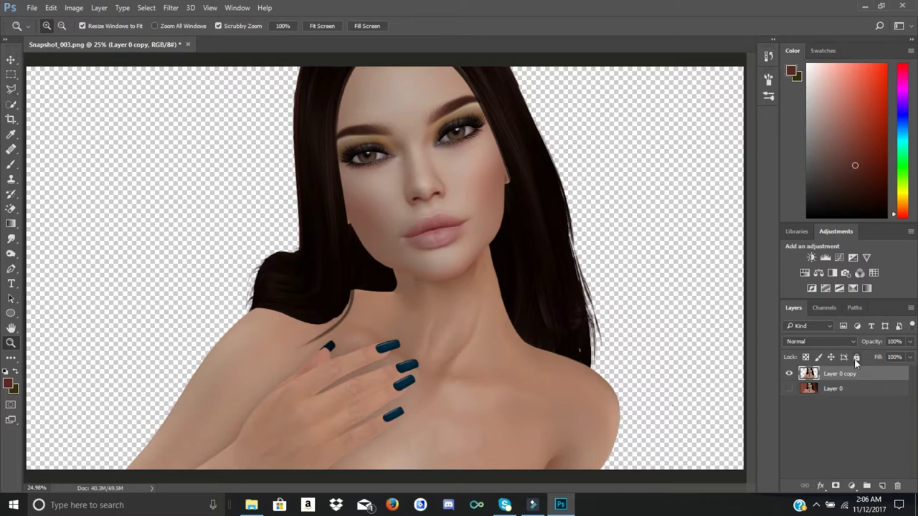
pyautogui.click(790, 389)
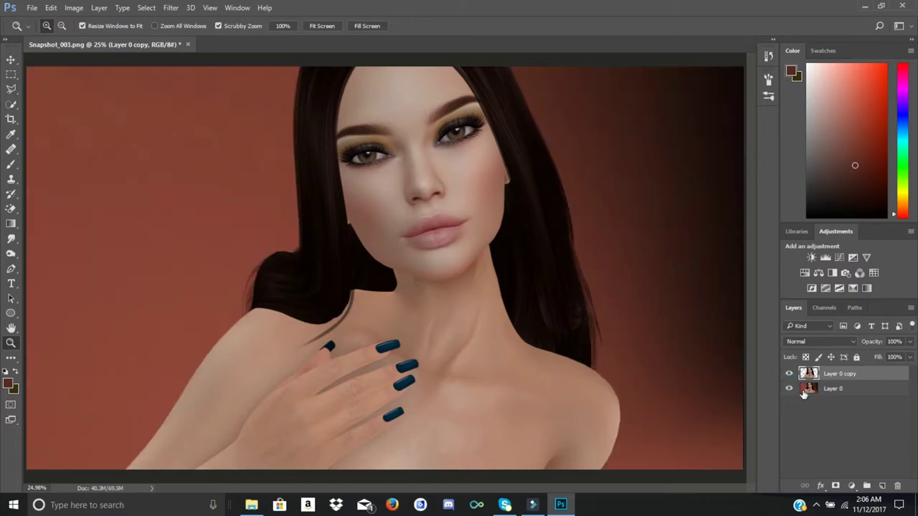
pyautogui.click(821, 389)
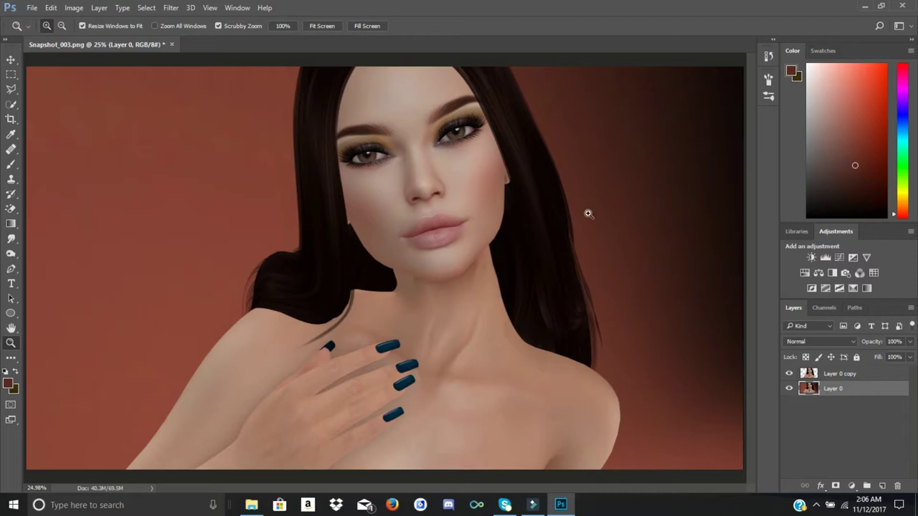
# Pick the Gradient Tool, set the foreground to dark brown 36140e, and add new Layer 1
pyautogui.click(13, 225)
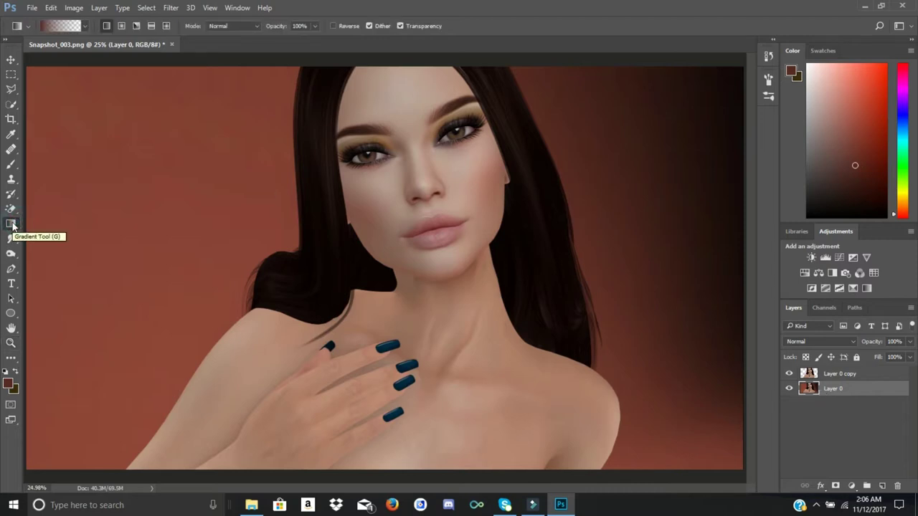
pyautogui.click(13, 224)
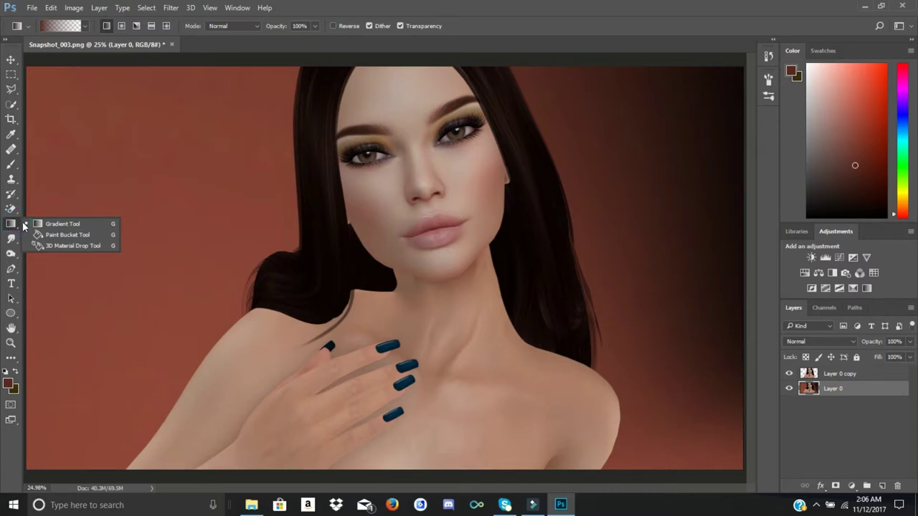
pyautogui.click(42, 225)
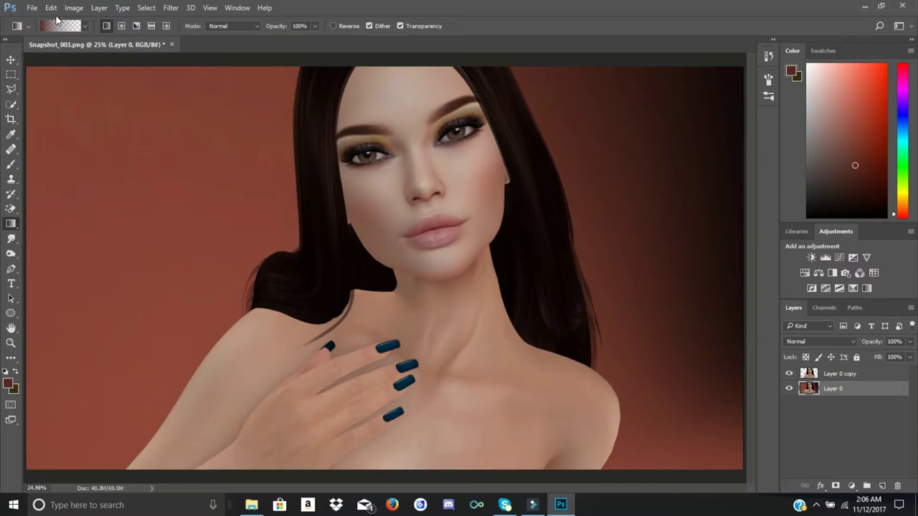
pyautogui.click(8, 385)
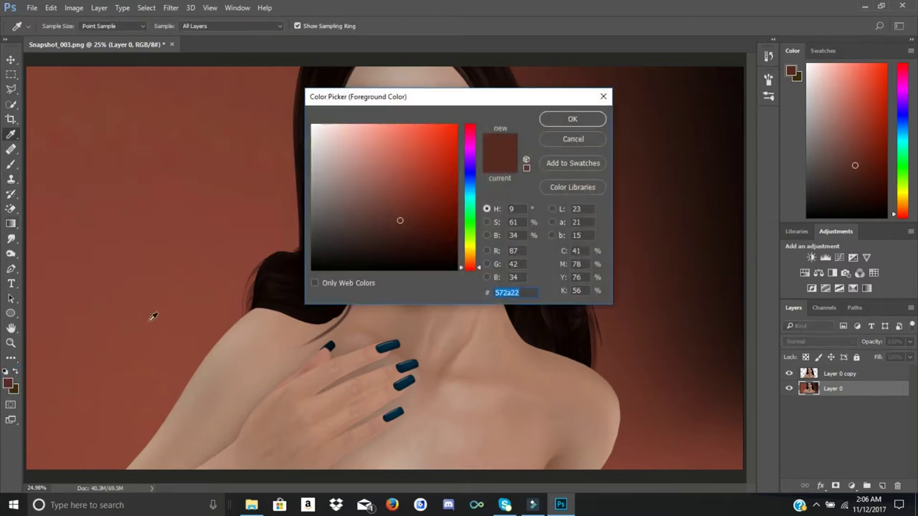
pyautogui.click(420, 239)
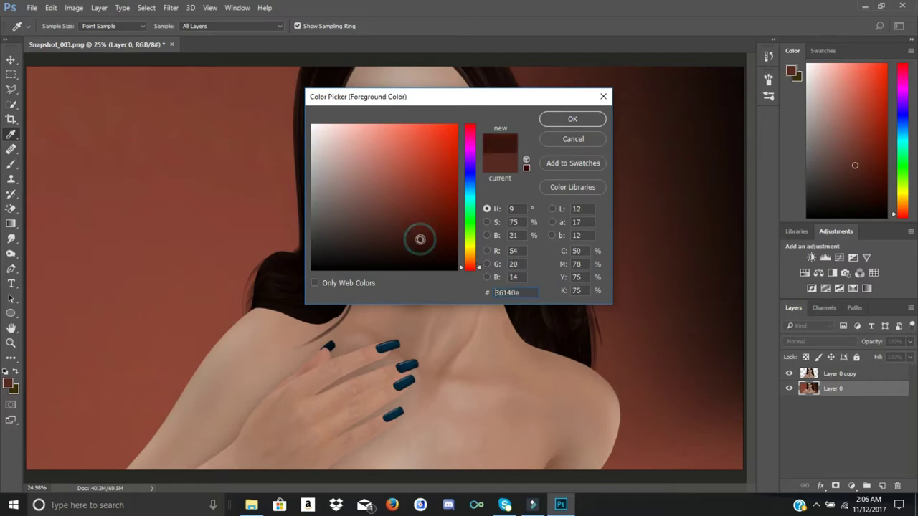
pyautogui.click(566, 119)
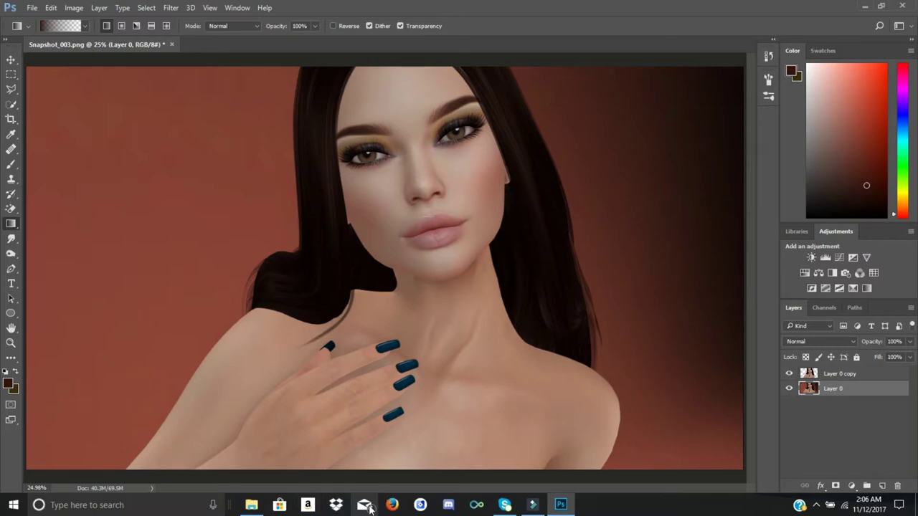
pyautogui.click(883, 486)
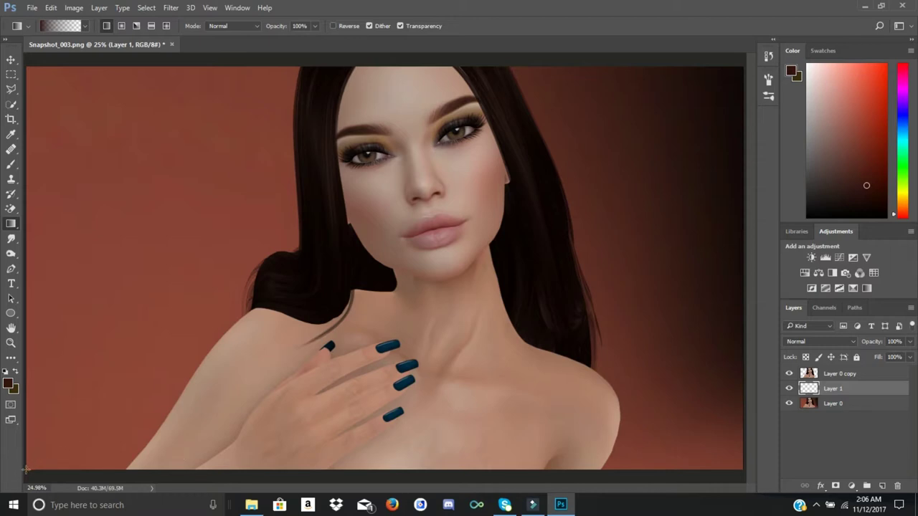
# Drag dark brown foreground-to-transparent gradients from the bottom-left and top-left corners
pyautogui.moveTo(25, 470); pyautogui.dragTo(337, 106)
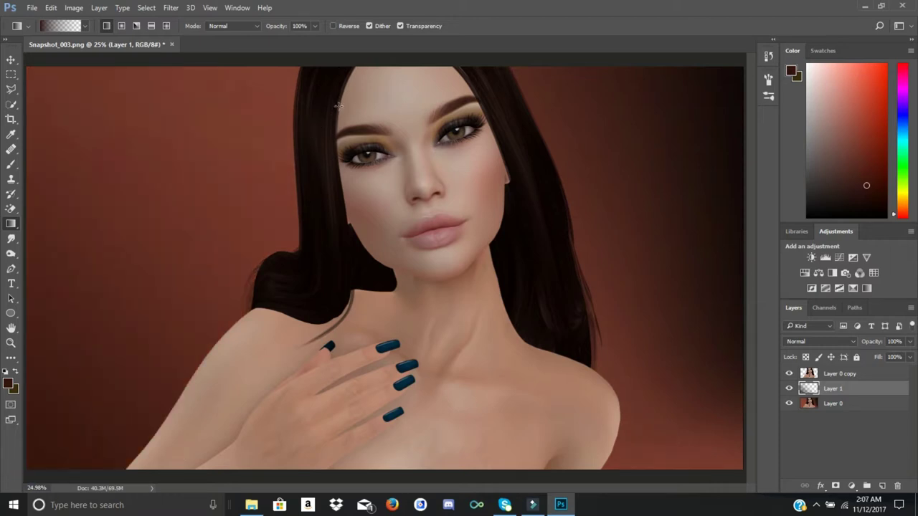
pyautogui.moveTo(27, 476); pyautogui.dragTo(181, 176)
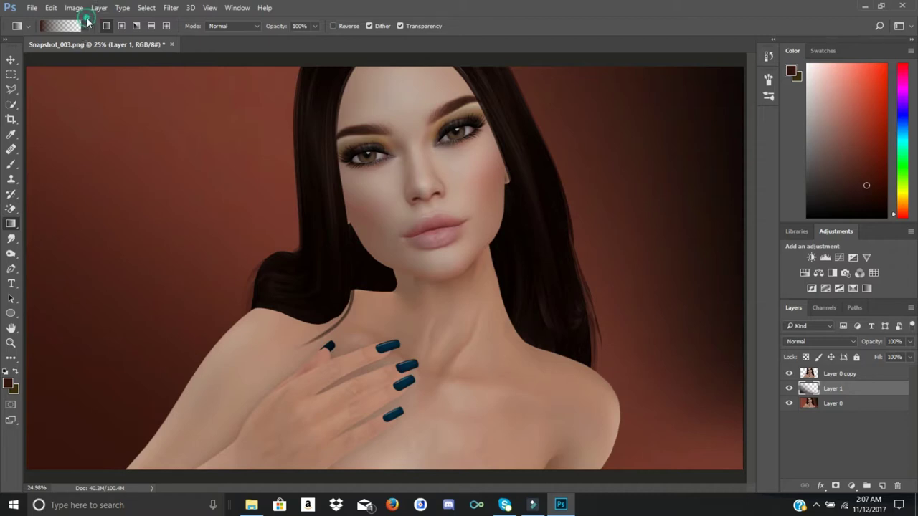
pyautogui.click(87, 27)
pyautogui.click(79, 86)
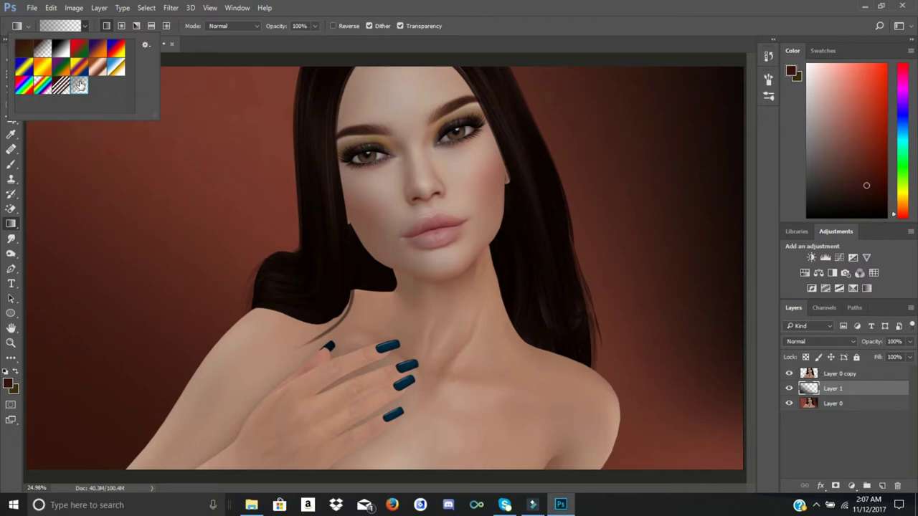
pyautogui.moveTo(33, 473); pyautogui.dragTo(117, 330)
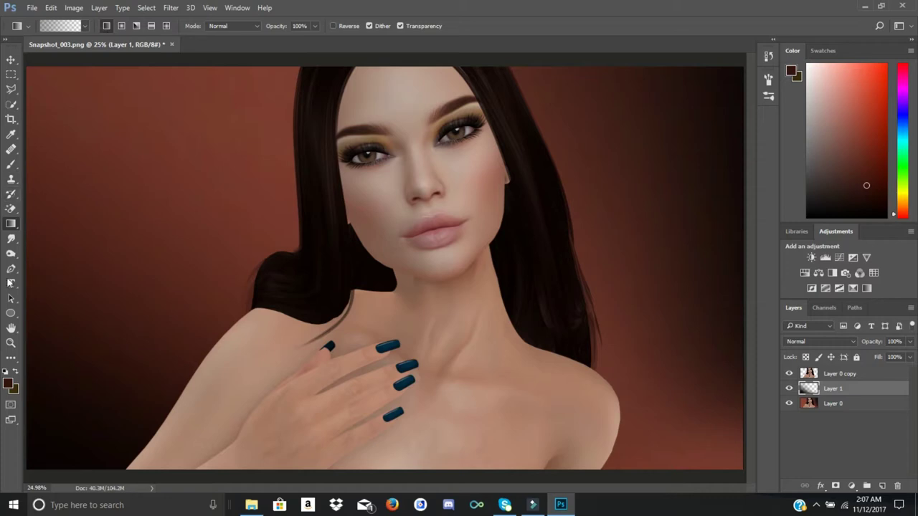
pyautogui.click(15, 370)
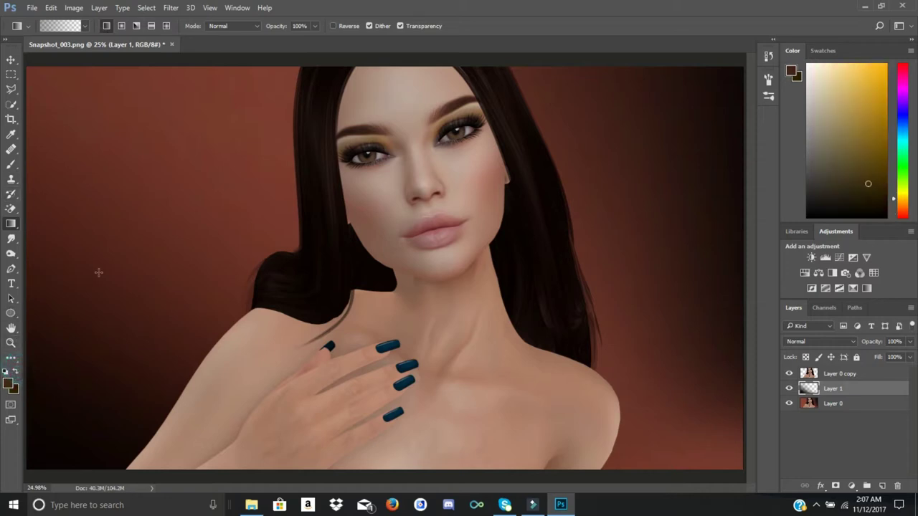
pyautogui.moveTo(33, 57); pyautogui.dragTo(316, 273)
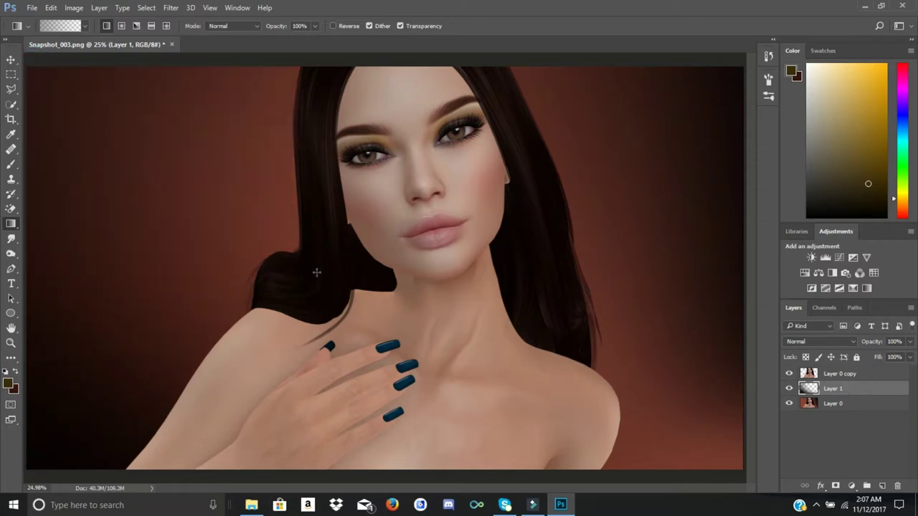
# Set the foreground colour to muted tan 766a49 and reposition the document window
pyautogui.click(8, 384)
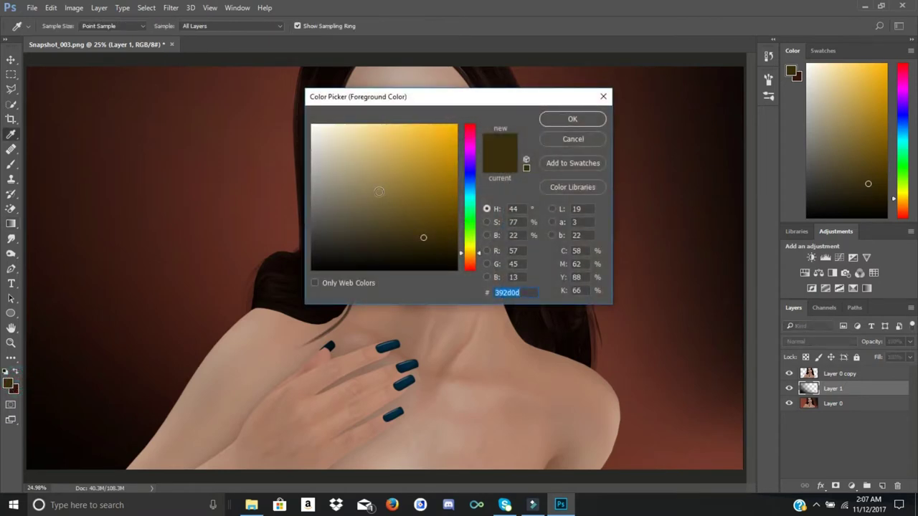
pyautogui.click(367, 203)
pyautogui.click(571, 119)
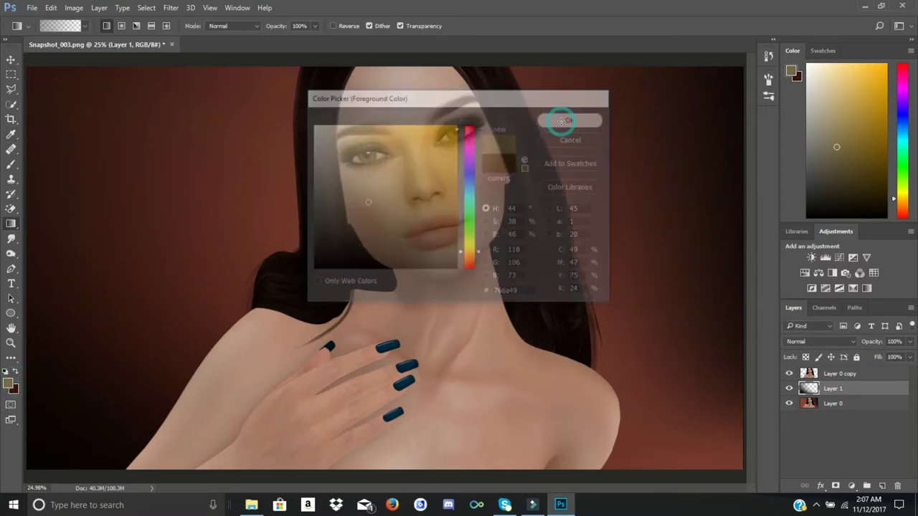
pyautogui.moveTo(27, 51); pyautogui.dragTo(210, 201)
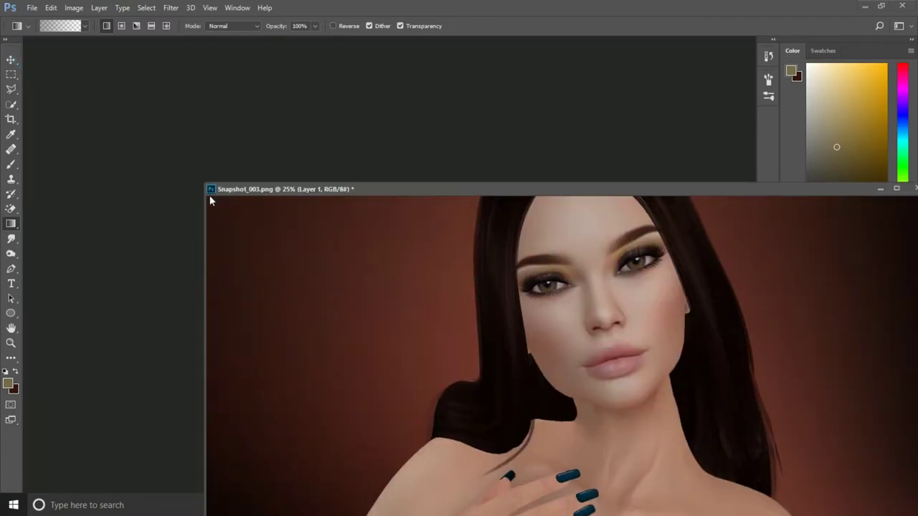
pyautogui.moveTo(445, 189); pyautogui.dragTo(284, 49)
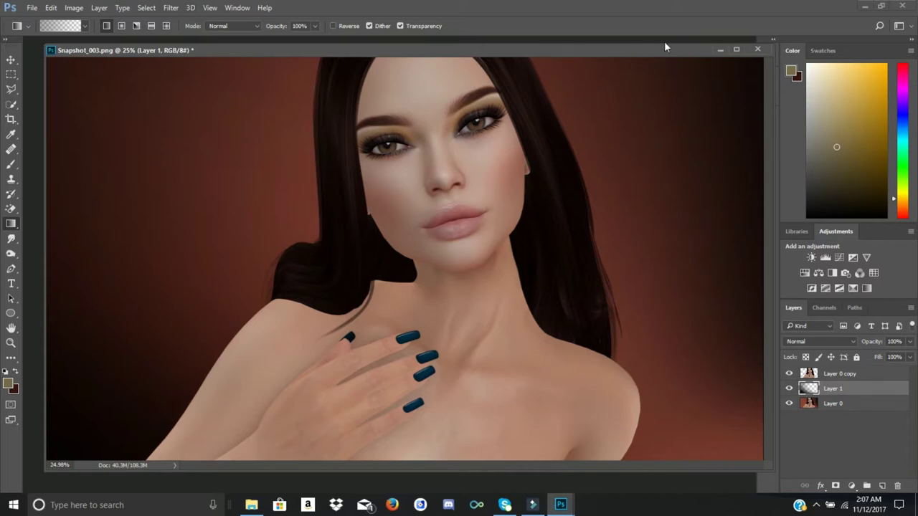
pyautogui.moveTo(634, 50); pyautogui.dragTo(590, 46)
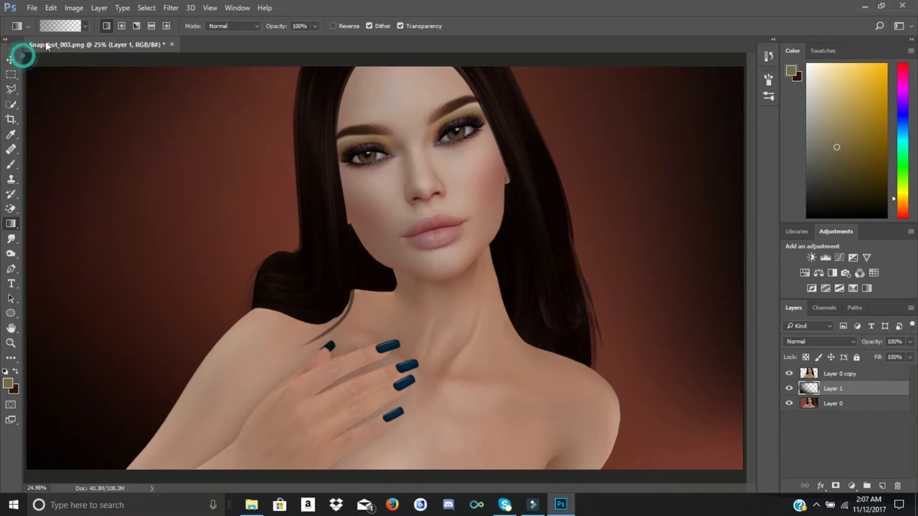
# On Layer 1, add tan foreground-to-transparent gradient glows to the lower-right and lower-left background
pyautogui.click(85, 26)
pyautogui.click(42, 50)
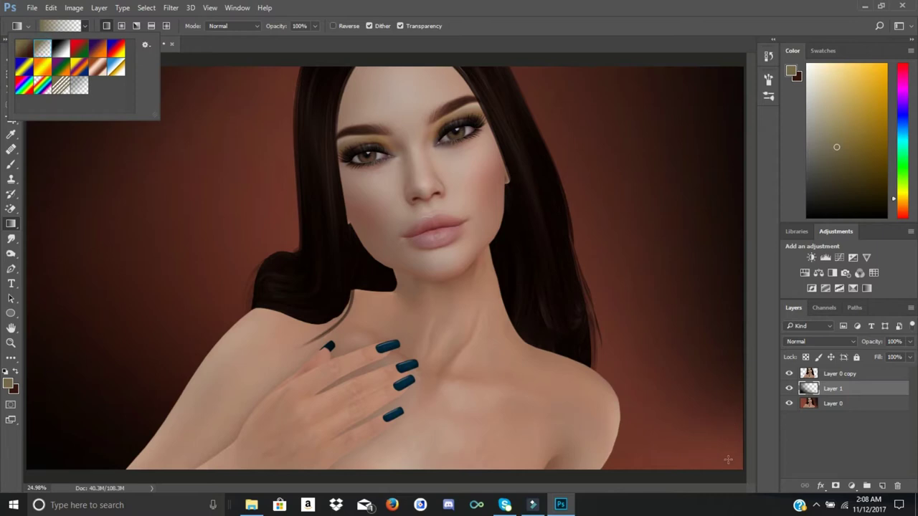
pyautogui.click(737, 475)
pyautogui.moveTo(737, 476); pyautogui.dragTo(528, 233)
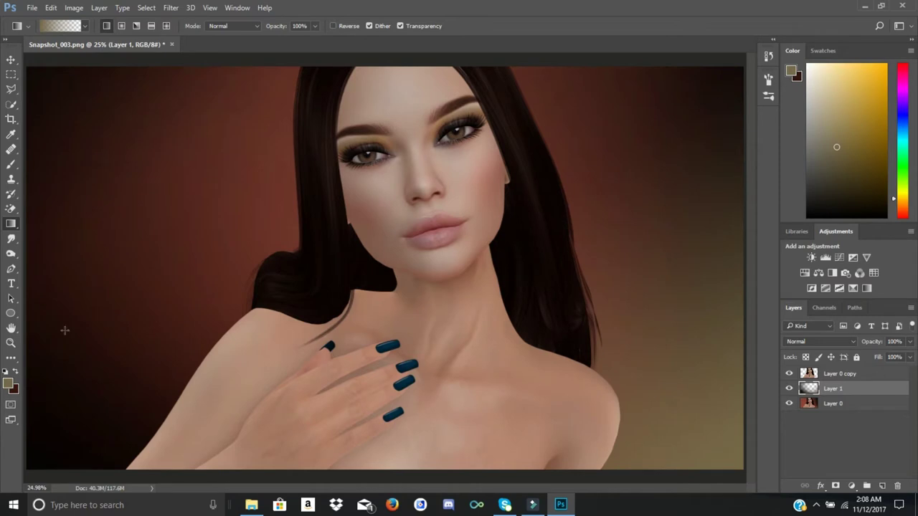
pyautogui.moveTo(33, 452); pyautogui.dragTo(112, 300)
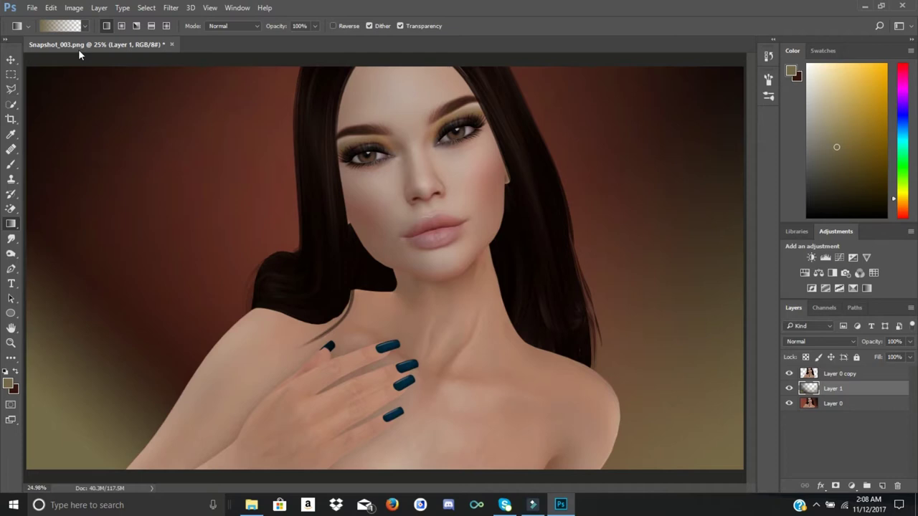
# Swap to dark brown and darken the bottom-left glow and the right side with gradients
pyautogui.click(10, 383)
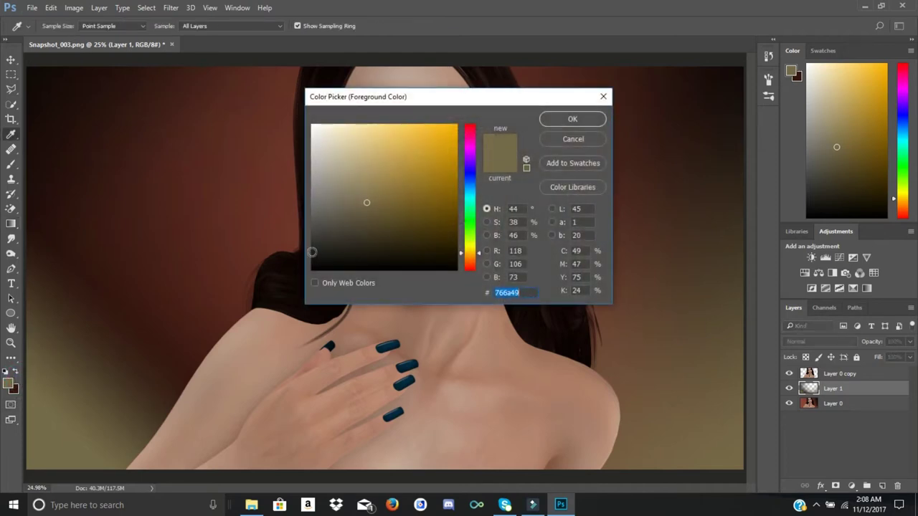
pyautogui.click(590, 139)
pyautogui.click(17, 372)
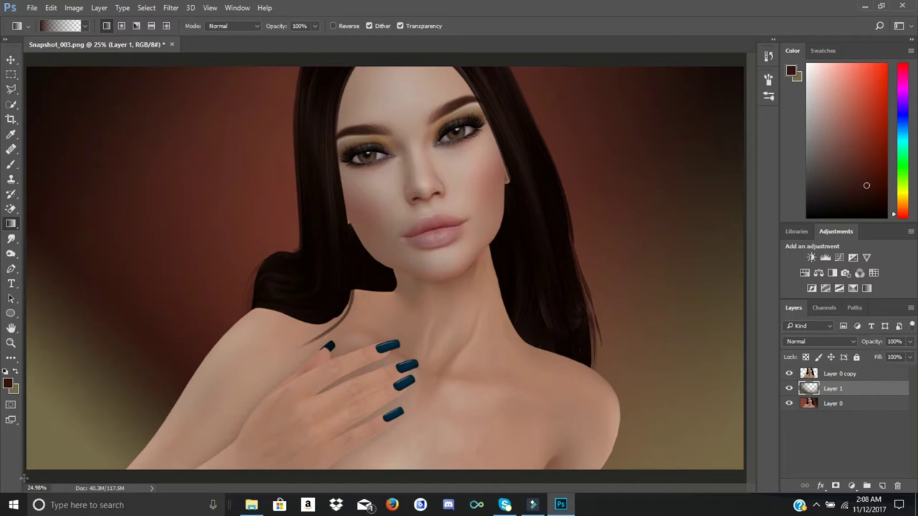
pyautogui.moveTo(29, 478); pyautogui.dragTo(111, 340)
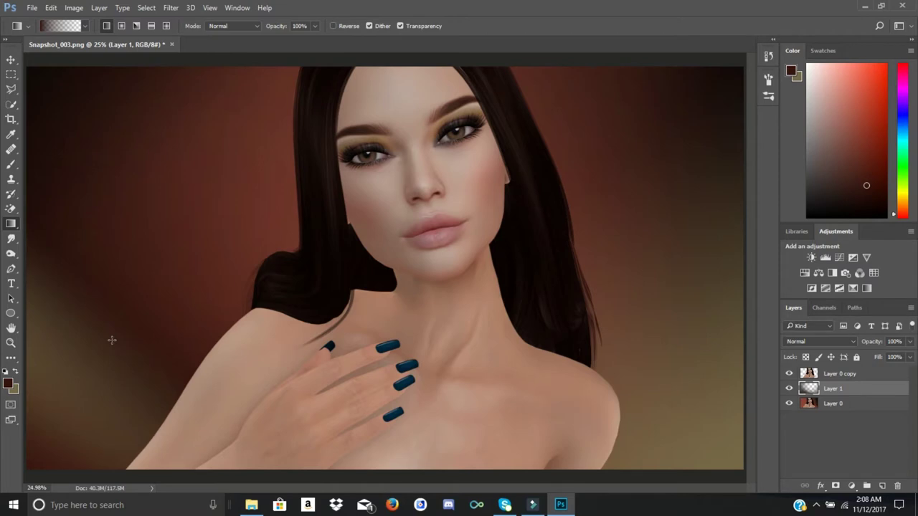
pyautogui.moveTo(694, 92); pyautogui.dragTo(48, 435)
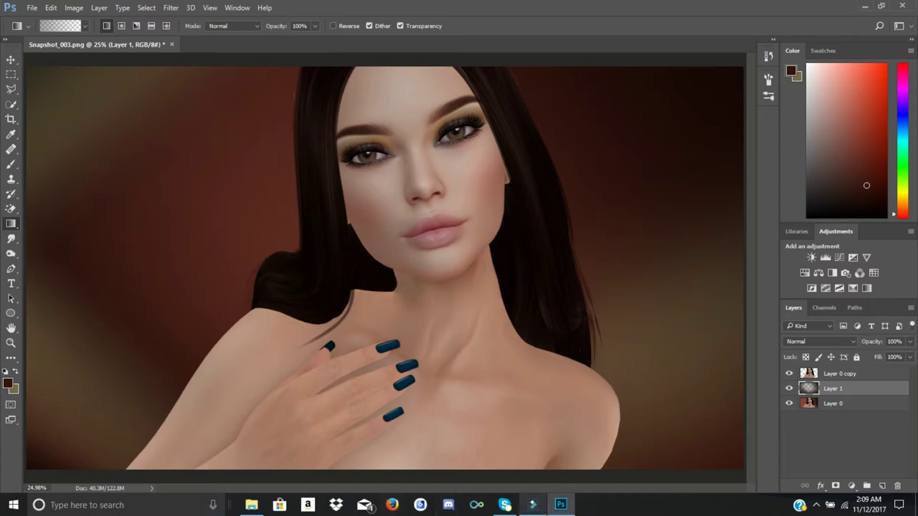
# Hide and re-show Layer 0 copy to check the gradient beneath, then select Layer 0 copy
pyautogui.click(790, 373)
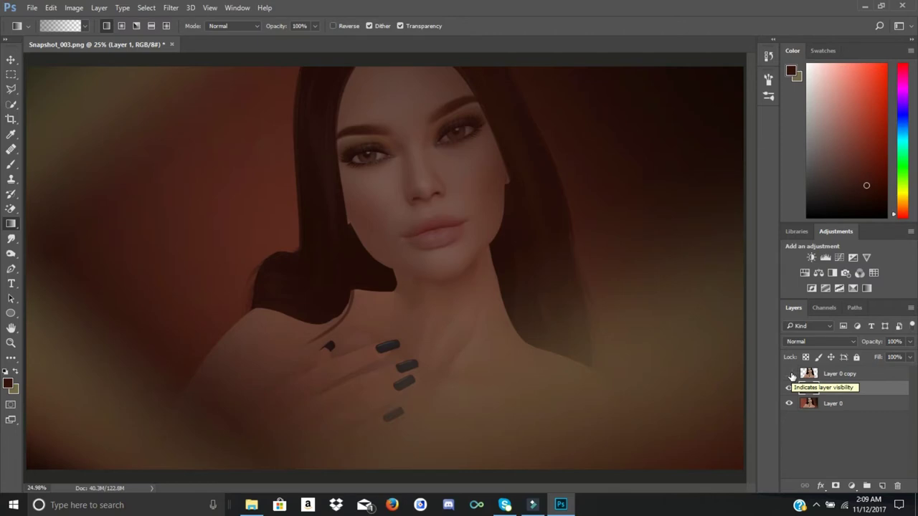
pyautogui.click(790, 374)
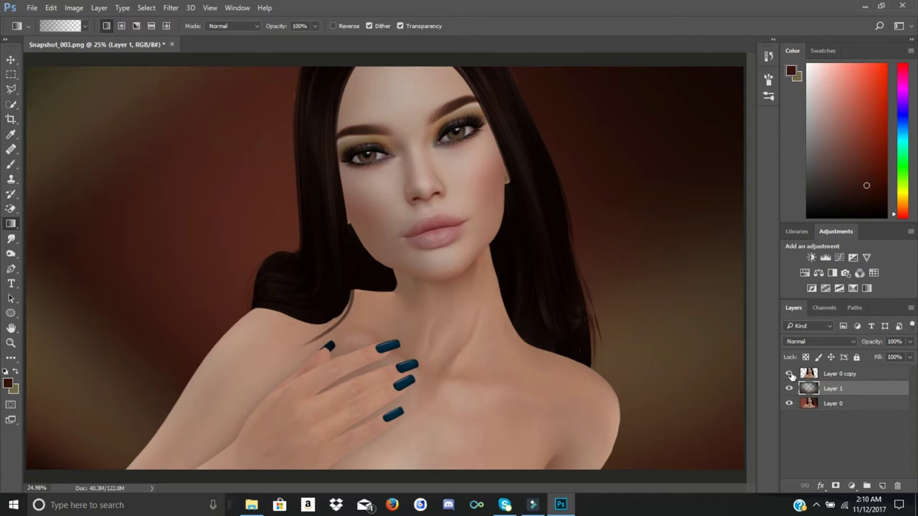
pyautogui.click(830, 372)
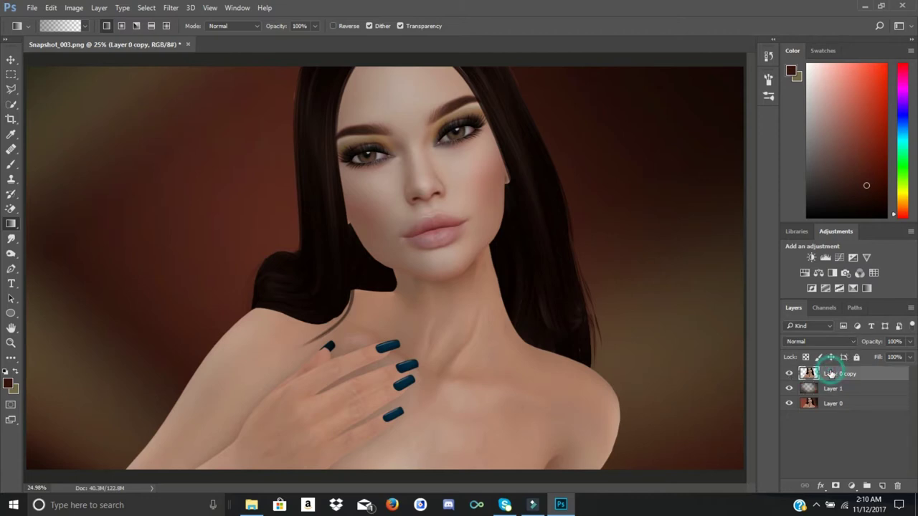
# Add a new layer and paint tan foreground-to-transparent glows in the lower-left and lower-right
pyautogui.click(882, 485)
pyautogui.click(82, 30)
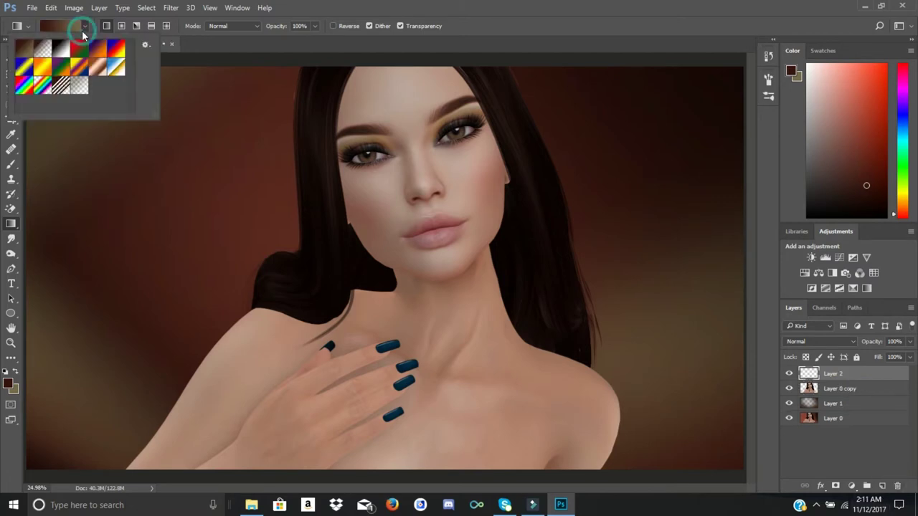
pyautogui.click(43, 49)
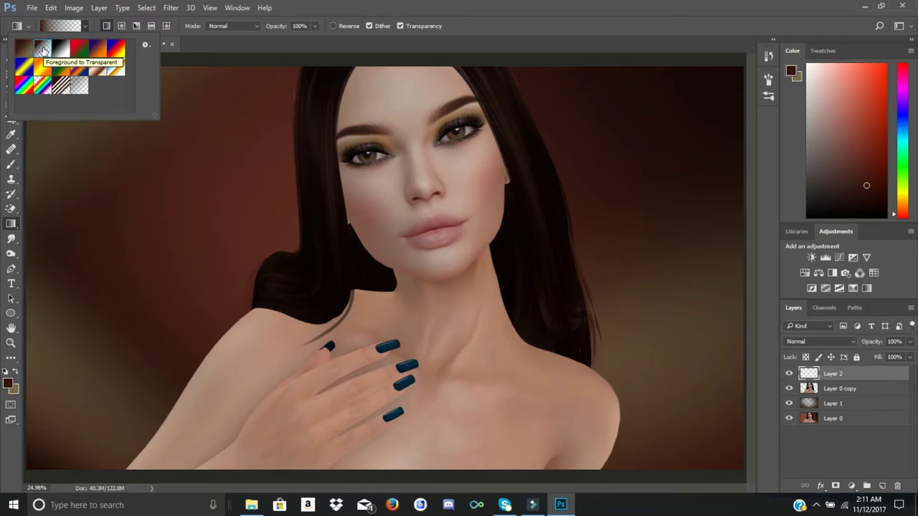
pyautogui.click(15, 371)
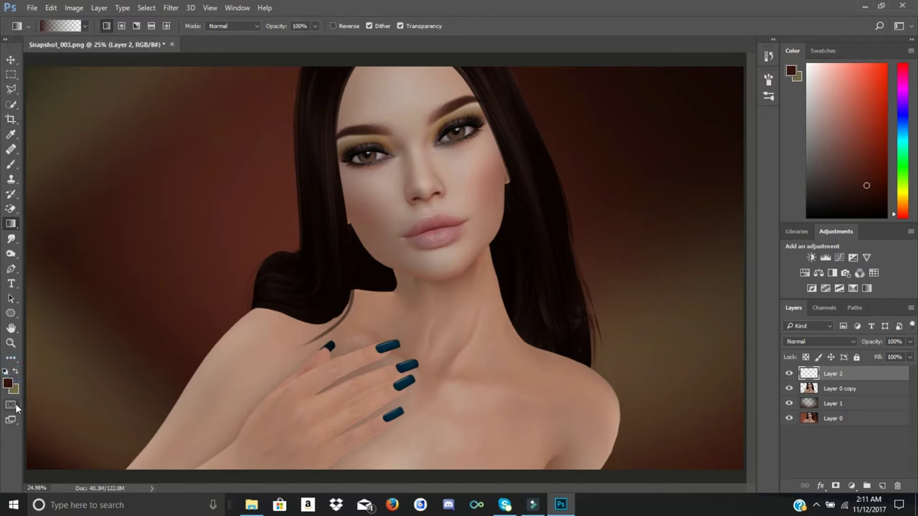
pyautogui.click(16, 371)
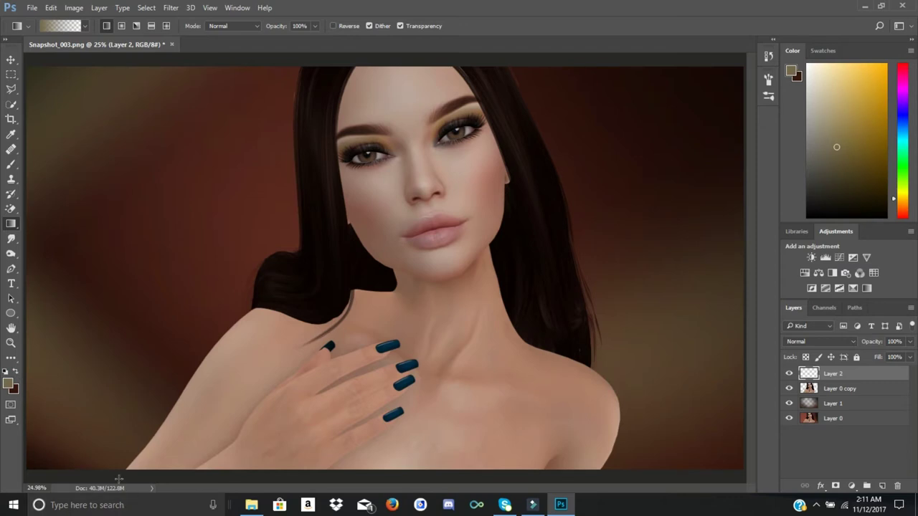
pyautogui.moveTo(185, 385); pyautogui.dragTo(185, 385)
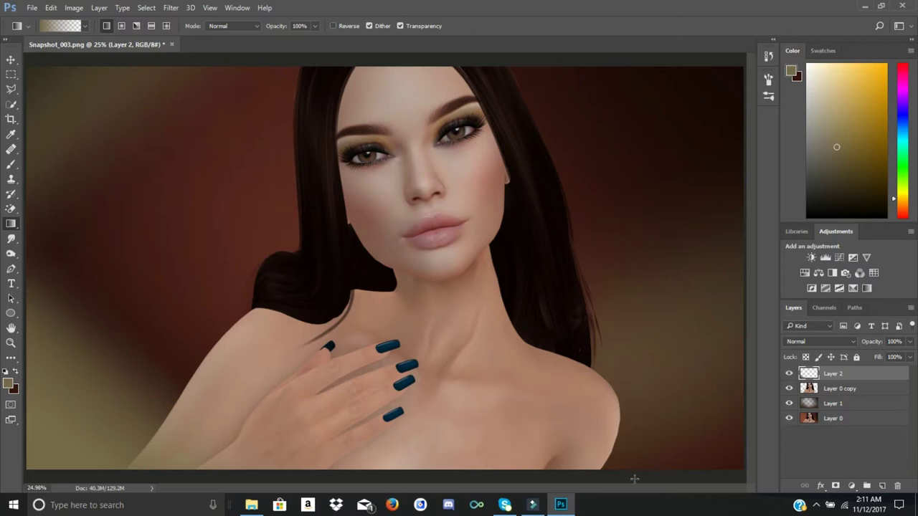
pyautogui.moveTo(634, 479); pyautogui.dragTo(561, 429)
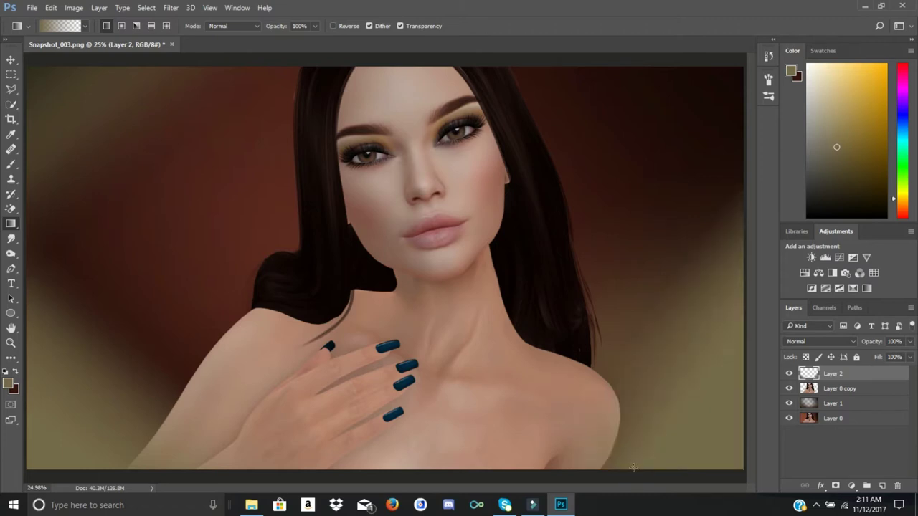
# Switch to dark brown and darken the lower-left, bottom strip, lower-right and upper-right areas
pyautogui.click(16, 372)
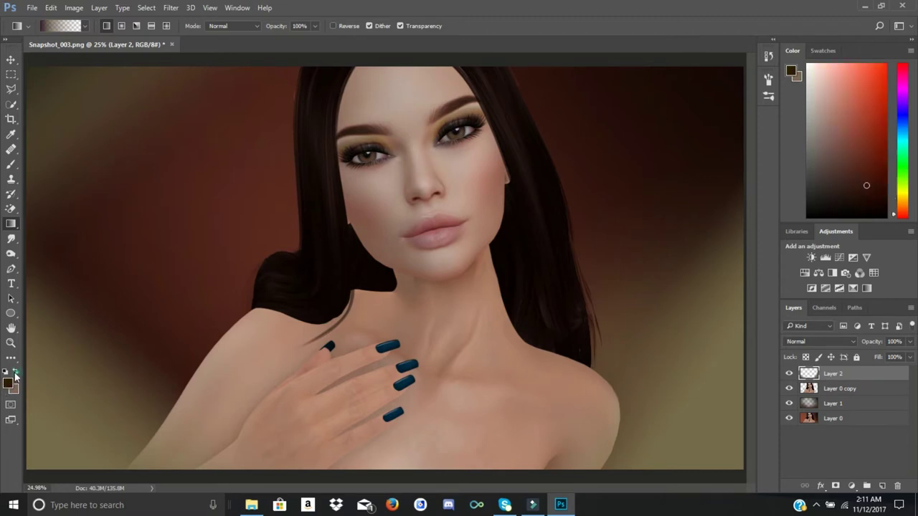
pyautogui.moveTo(35, 477); pyautogui.dragTo(71, 416)
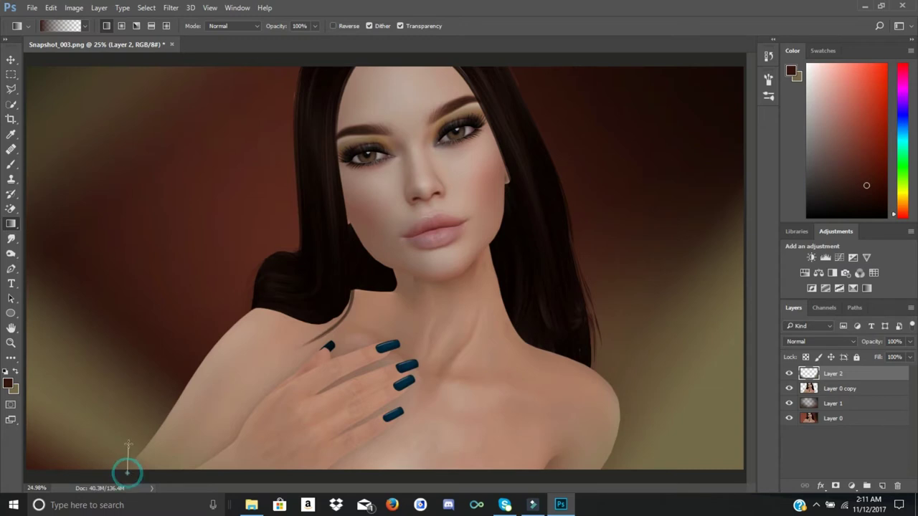
pyautogui.moveTo(127, 473); pyautogui.dragTo(128, 444)
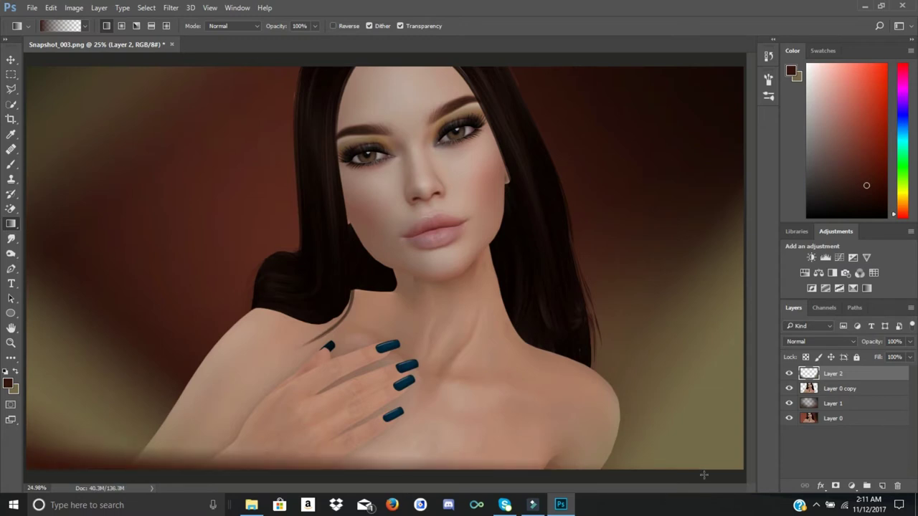
pyautogui.moveTo(722, 475); pyautogui.dragTo(638, 423)
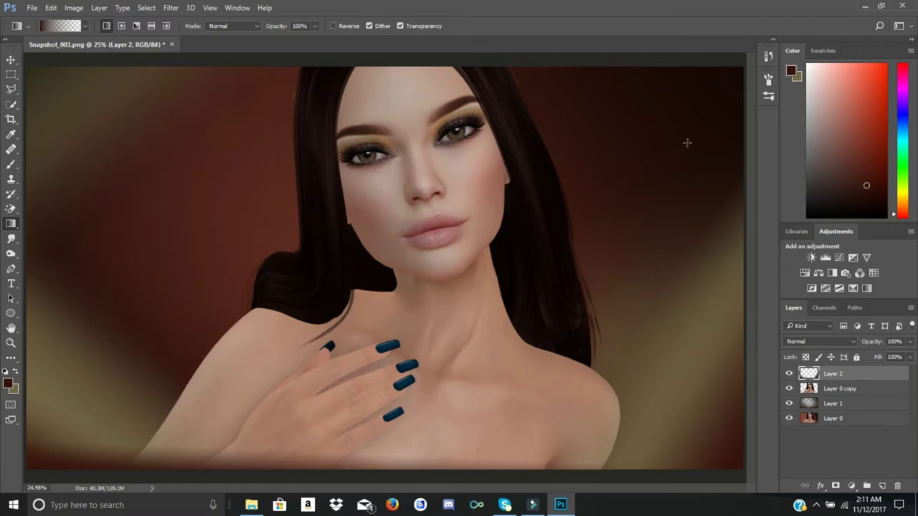
pyautogui.moveTo(557, 47); pyautogui.dragTo(518, 117)
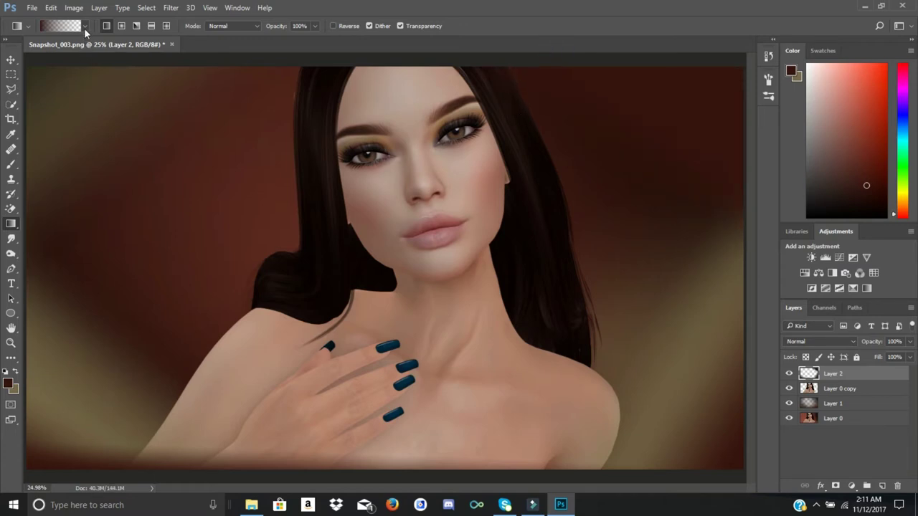
# With a different gradient preset, darken the upper-right and upper-left background
pyautogui.click(84, 26)
pyautogui.click(75, 86)
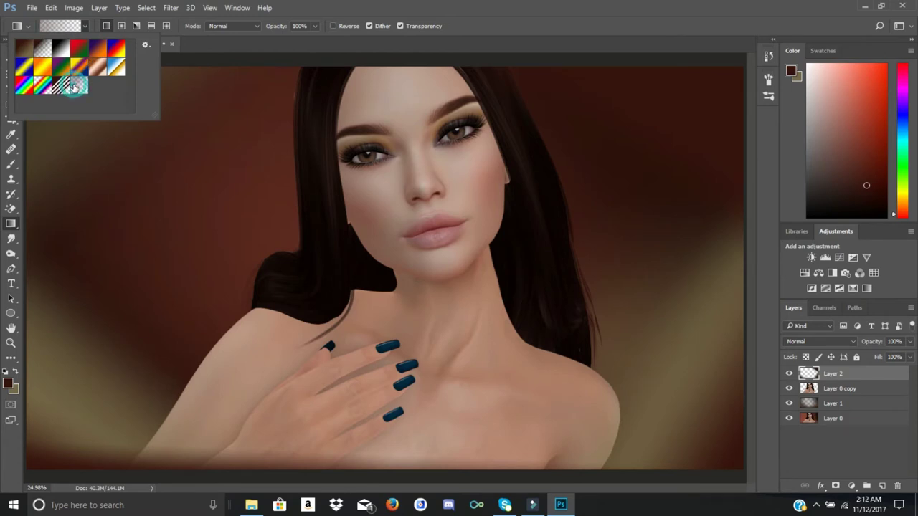
pyautogui.click(712, 56)
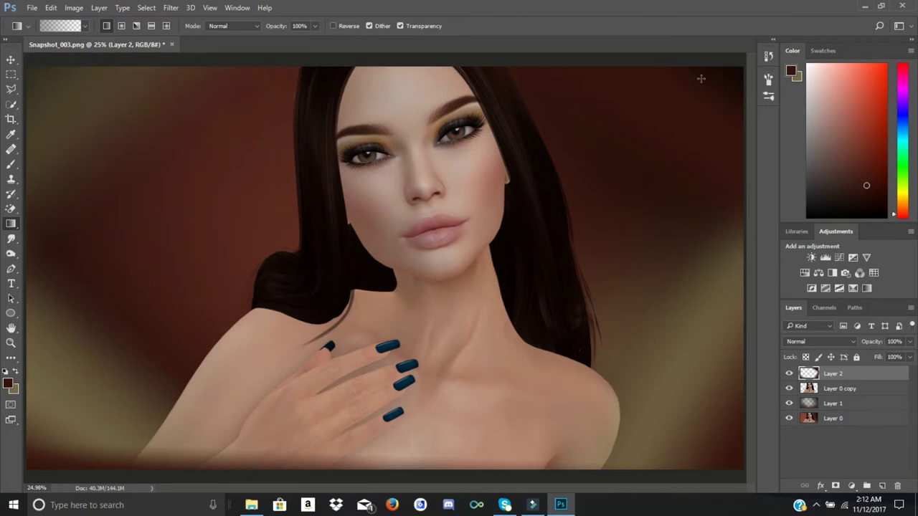
pyautogui.moveTo(703, 72); pyautogui.dragTo(654, 175)
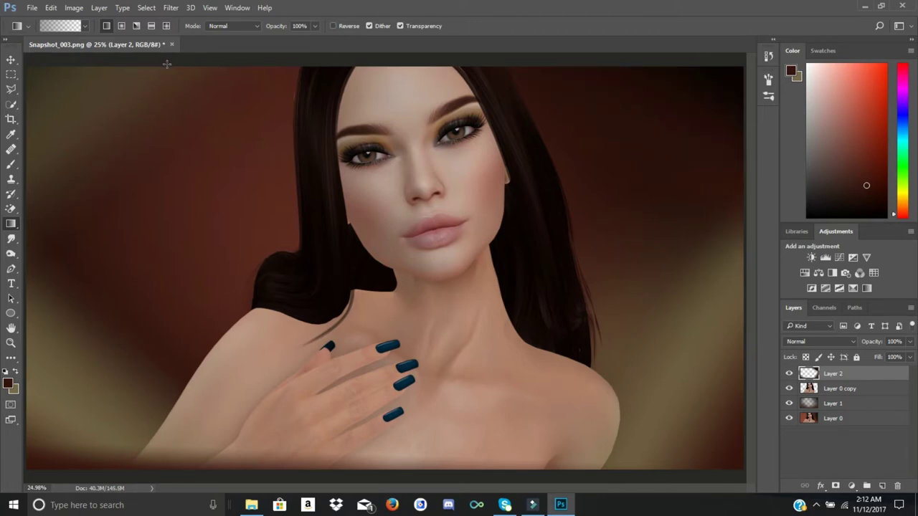
pyautogui.moveTo(194, 66); pyautogui.dragTo(268, 88)
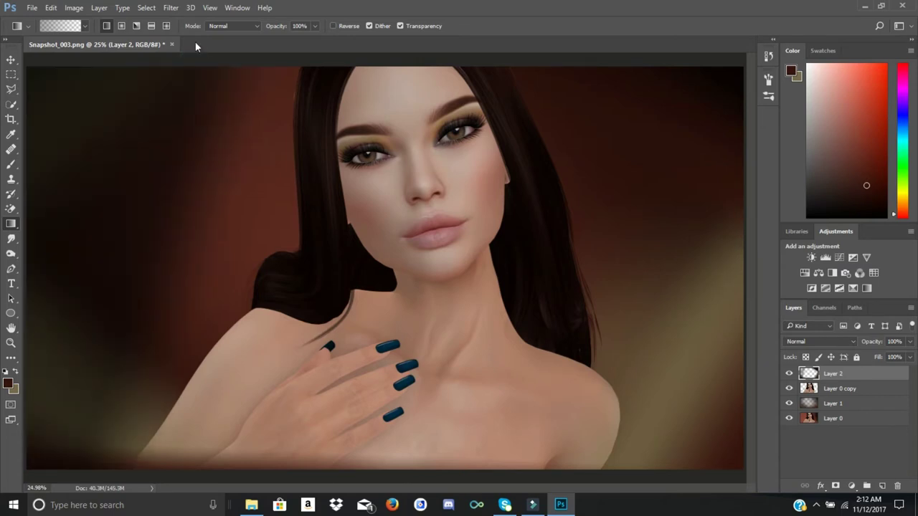
# Undo the upper-left darkening gradient, retry and step back, then select all four layers
pyautogui.click(53, 7)
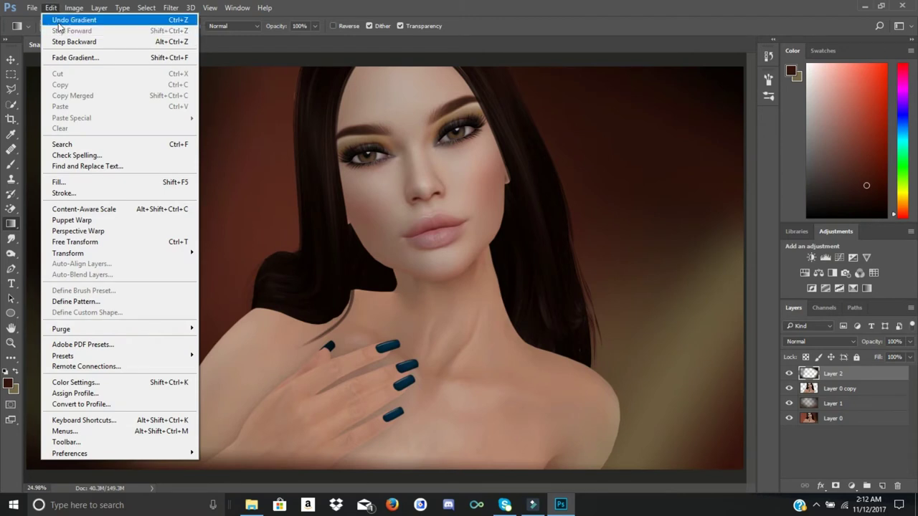
pyautogui.click(59, 20)
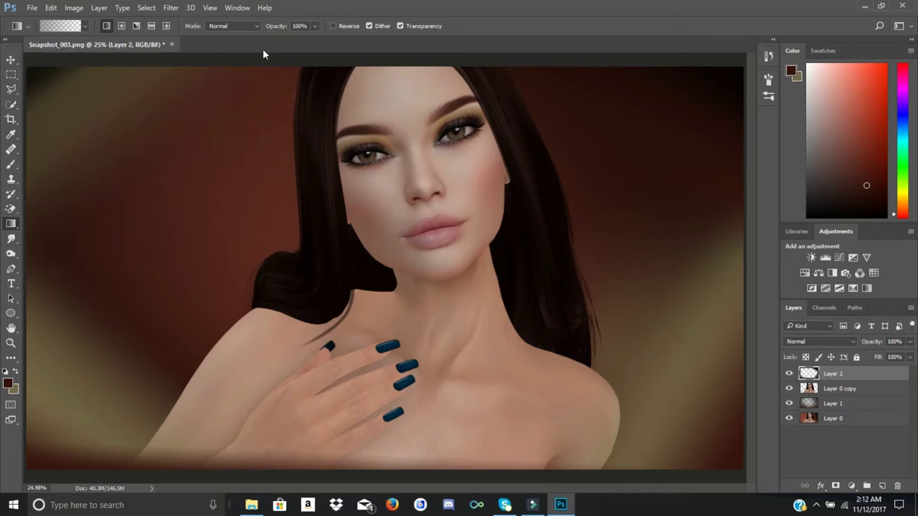
pyautogui.moveTo(277, 68); pyautogui.dragTo(279, 78)
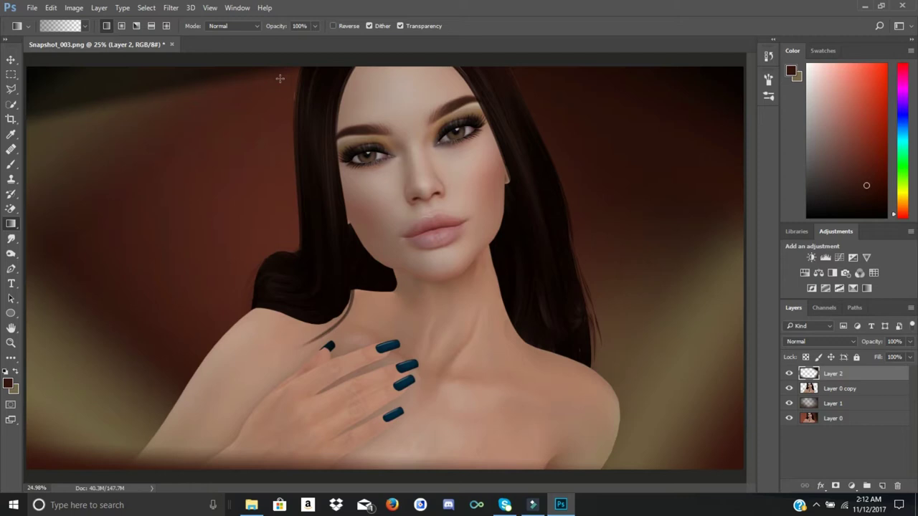
pyautogui.click(51, 8)
pyautogui.click(59, 42)
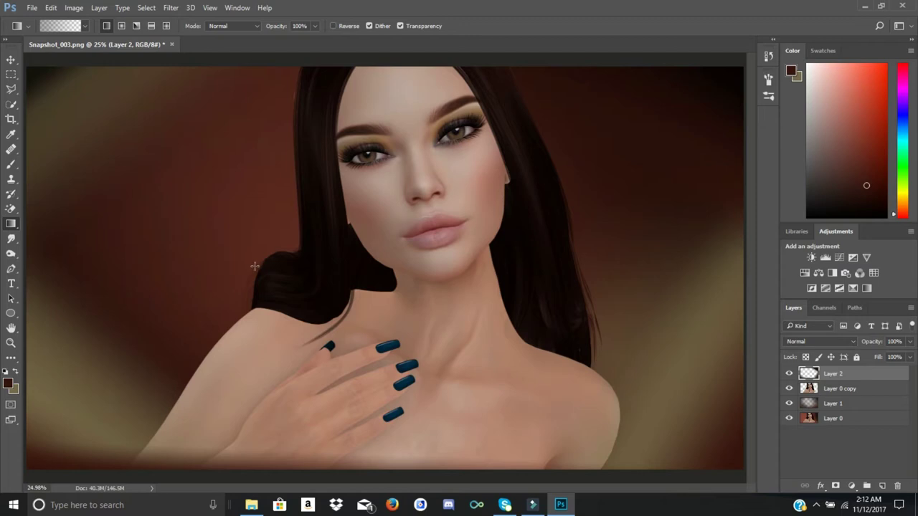
pyautogui.keyDown('shift'); pyautogui.click(839, 420); pyautogui.keyUp('shift')
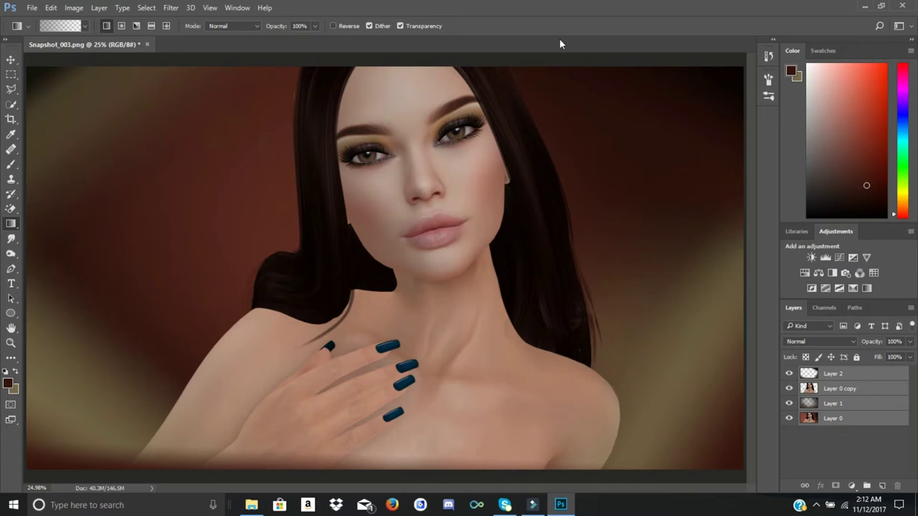
# Duplicate the four selected layers and merge the copies into a single layer
pyautogui.click(105, 7)
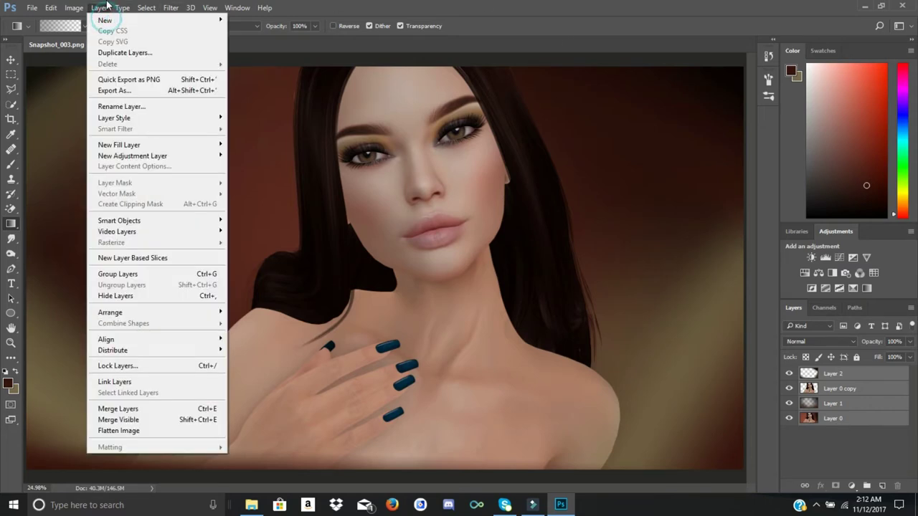
pyautogui.click(114, 52)
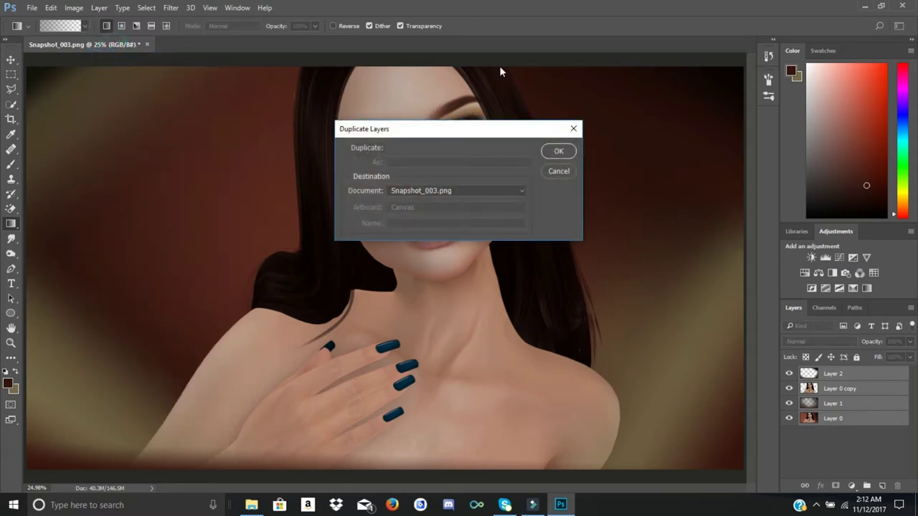
pyautogui.click(558, 150)
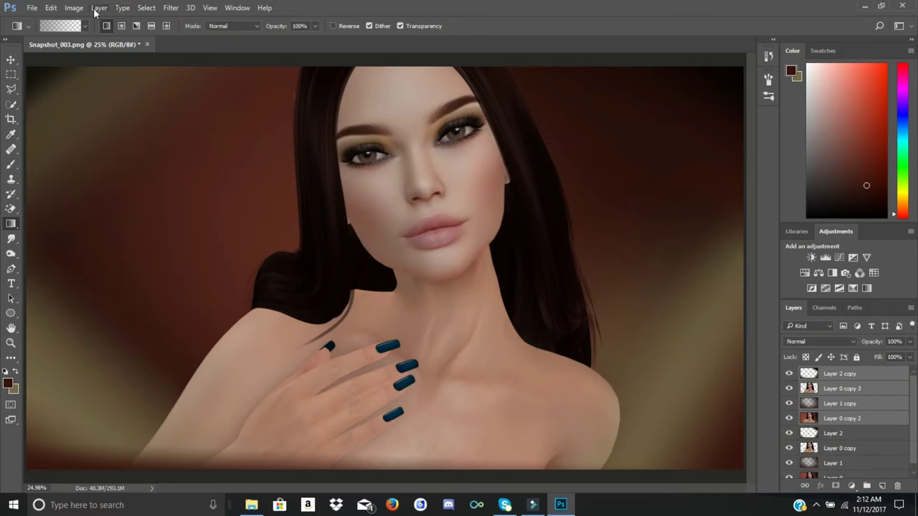
pyautogui.click(98, 8)
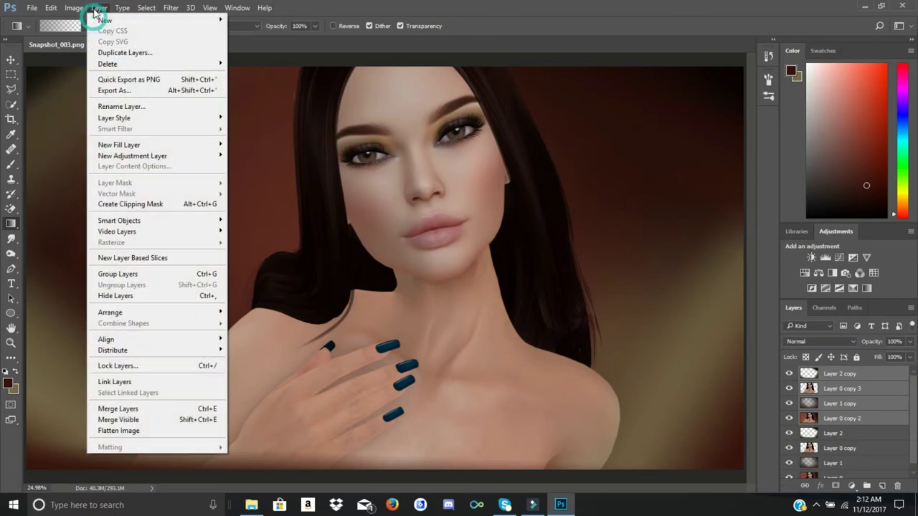
pyautogui.click(127, 409)
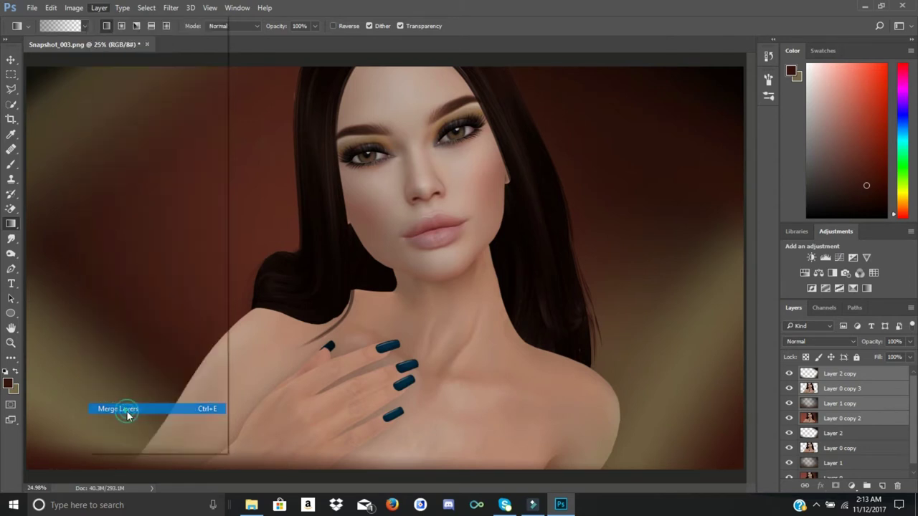
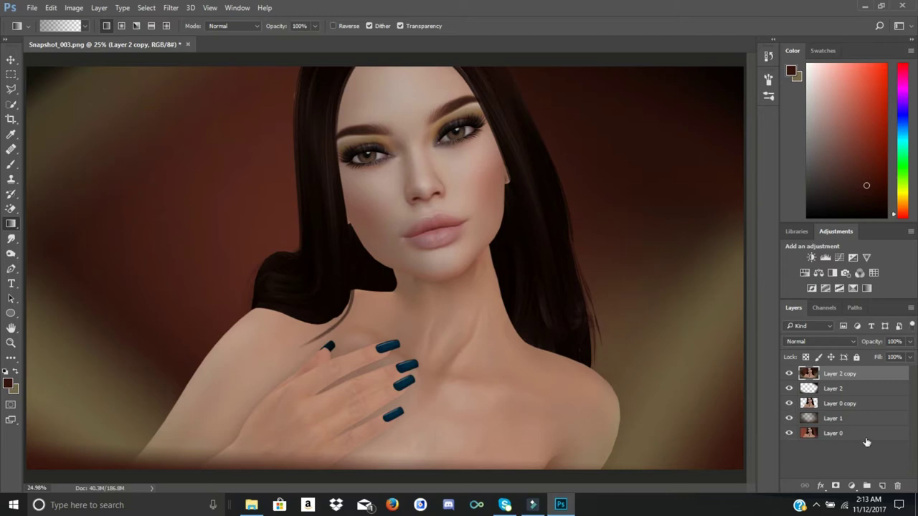
# Add a new top layer (Layer 3) in Soft Light mode and reset colours to black and white
pyautogui.click(883, 486)
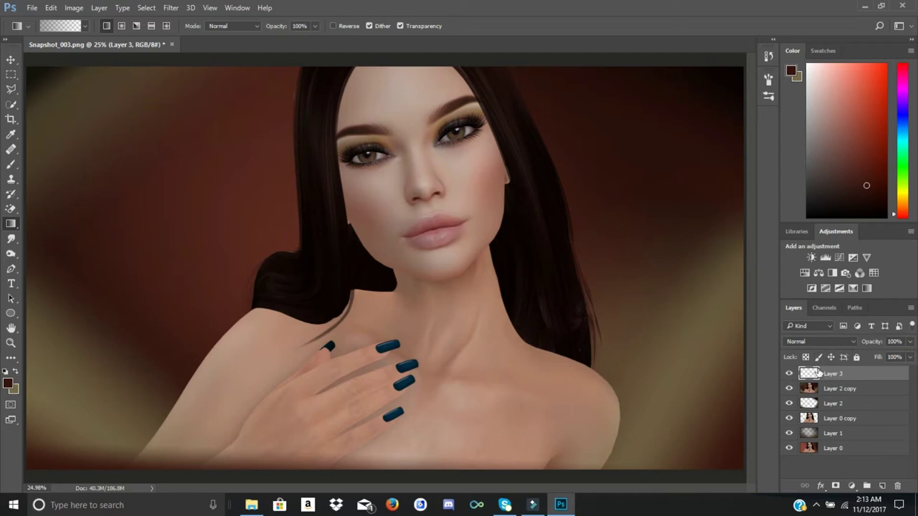
pyautogui.click(850, 339)
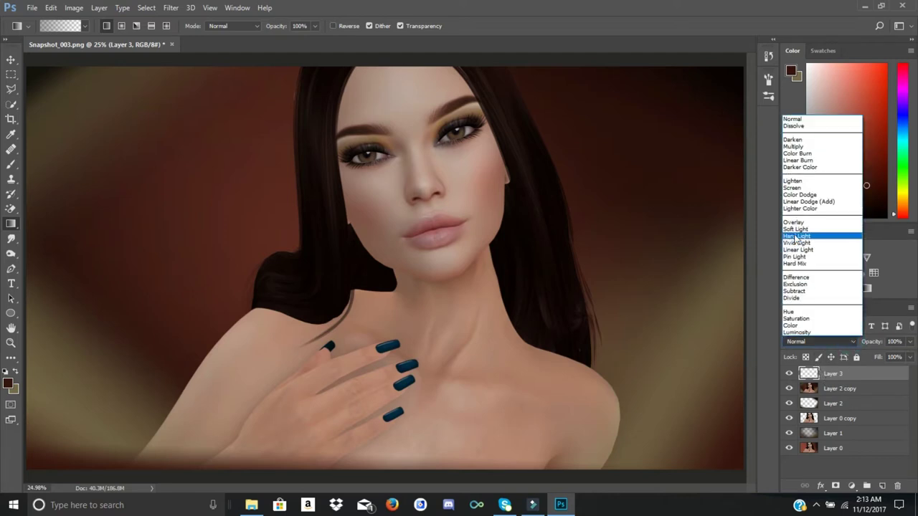
pyautogui.click(794, 230)
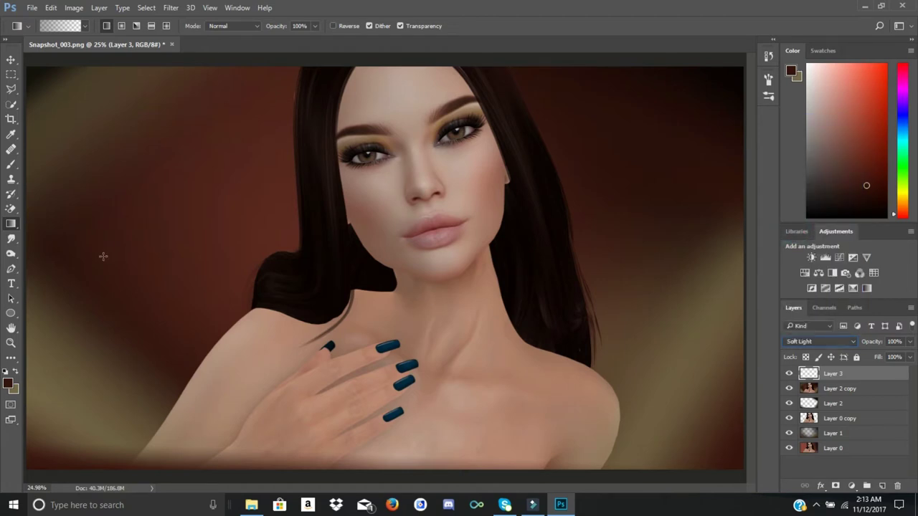
pyautogui.click(7, 374)
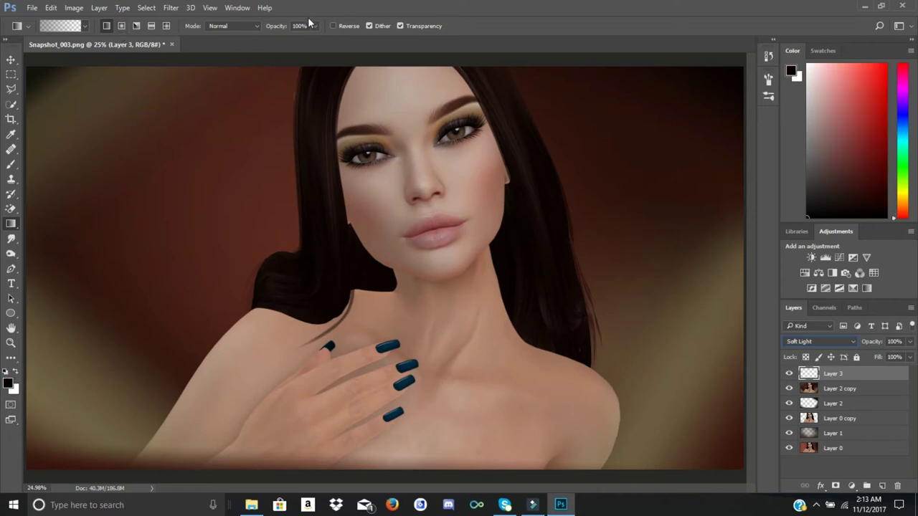
# Lower opacity to 15% and load the soft 51 px round brush, enlarged to 500 px
pyautogui.click(313, 26)
pyautogui.click(270, 40)
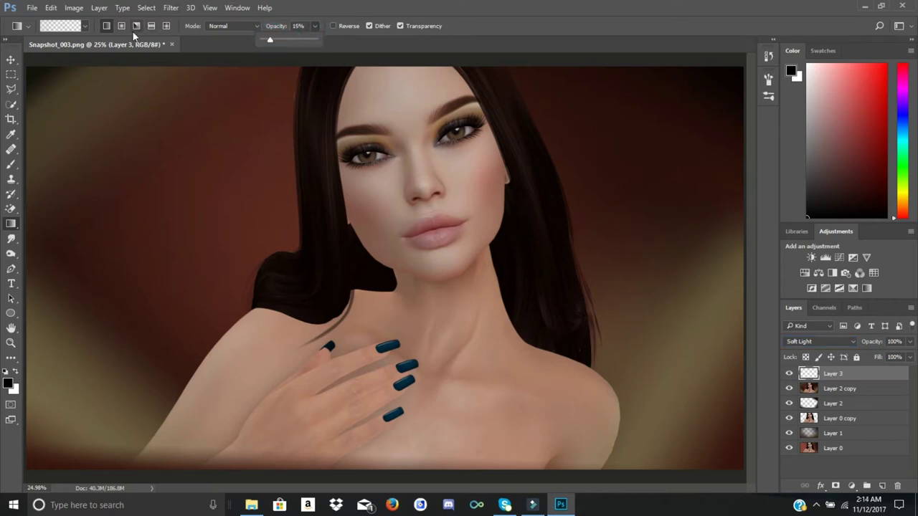
pyautogui.click(13, 165)
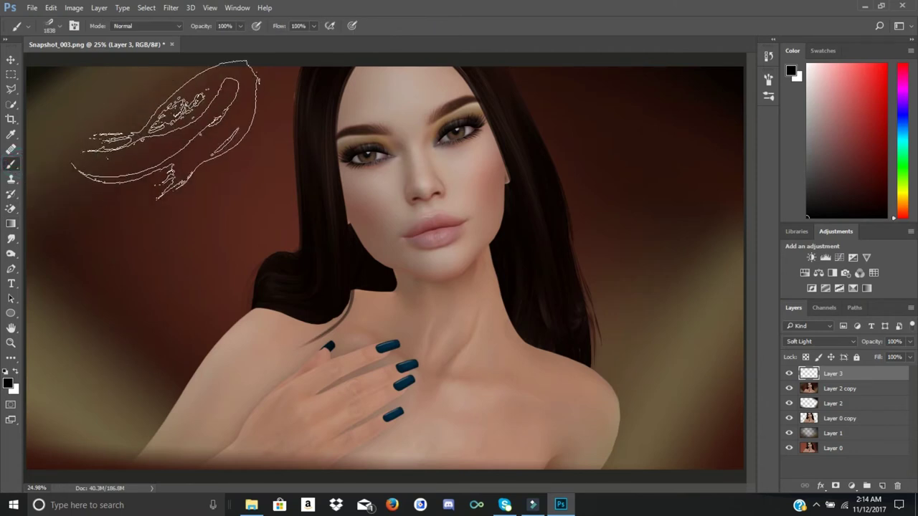
pyautogui.click(62, 26)
pyautogui.click(26, 109)
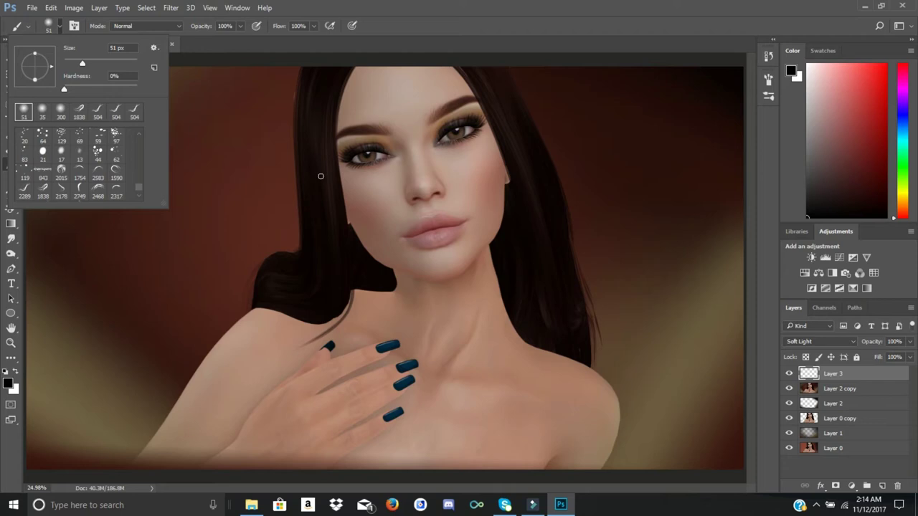
pyautogui.click(396, 5)
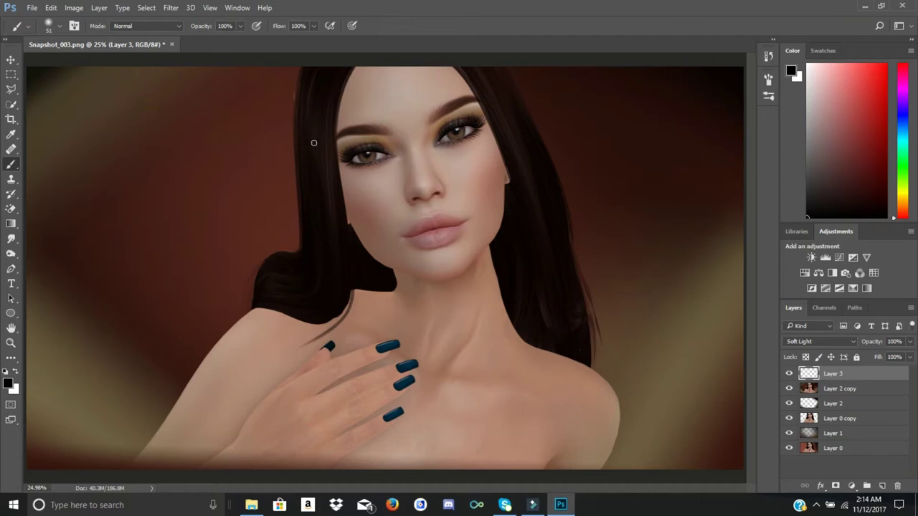
pyautogui.press(']')
pyautogui.press(']')
pyautogui.press(']')
pyautogui.press(']')
pyautogui.press(']')
pyautogui.press(']')
pyautogui.press(']')
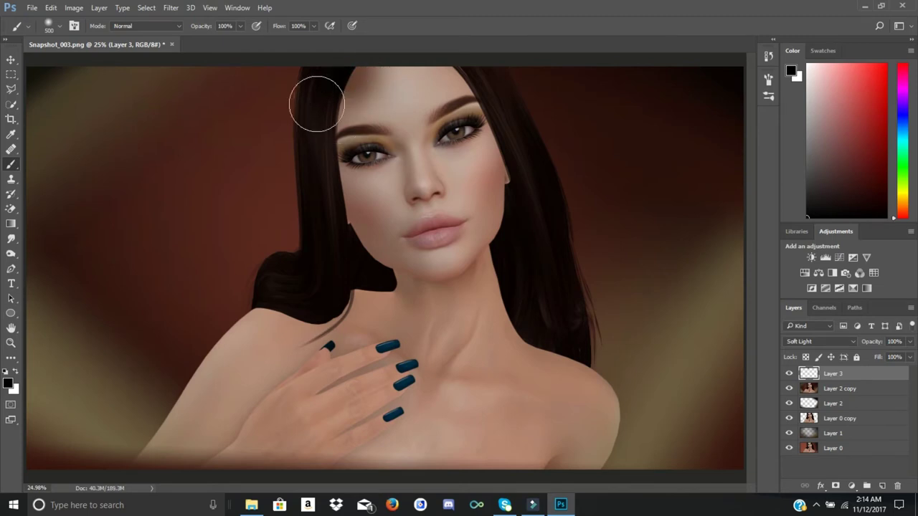
# Step backward twice to undo the trial strokes near the top of the head
pyautogui.click(55, 8)
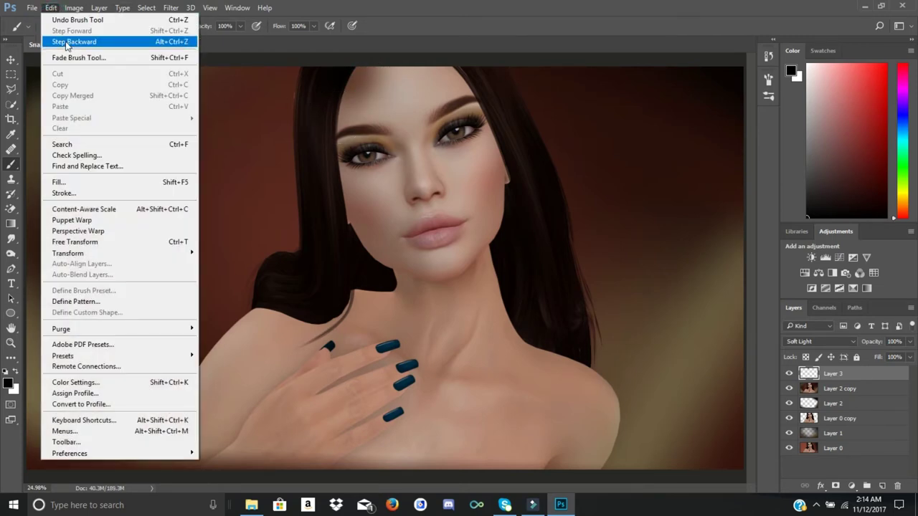
pyautogui.click(66, 42)
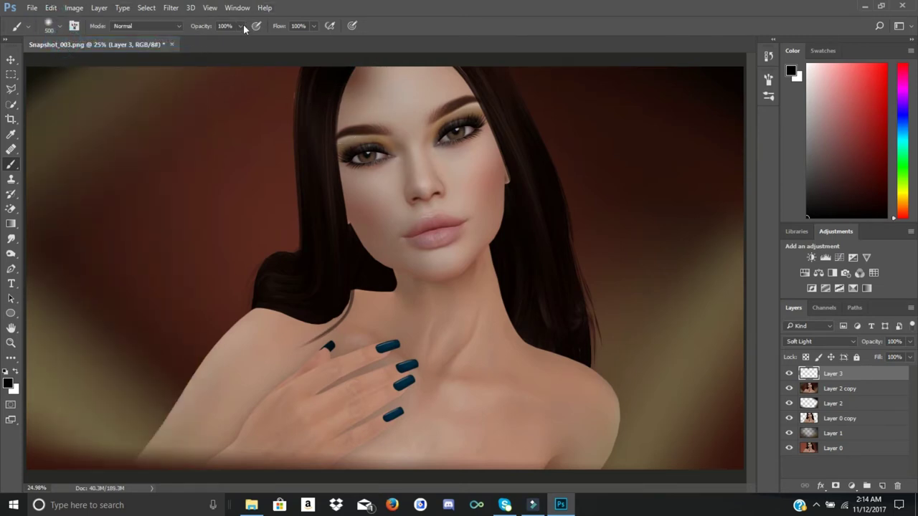
pyautogui.click(51, 7)
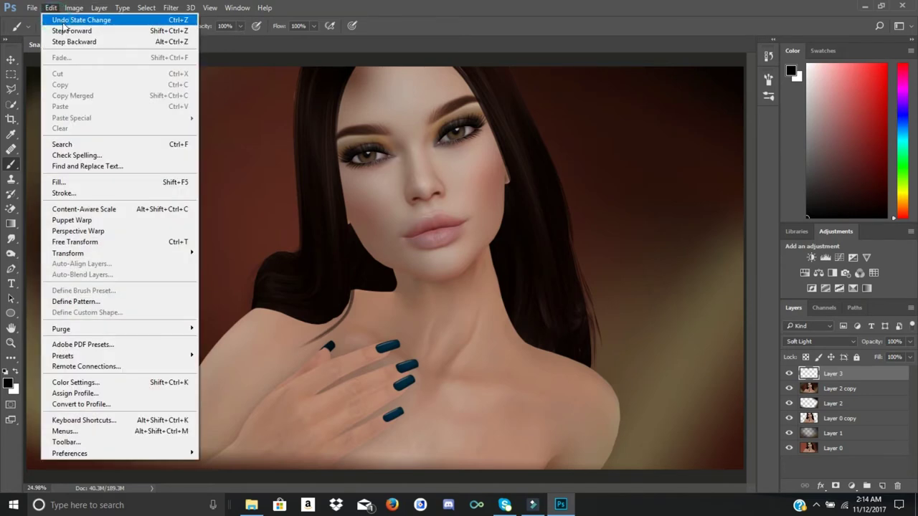
pyautogui.click(66, 45)
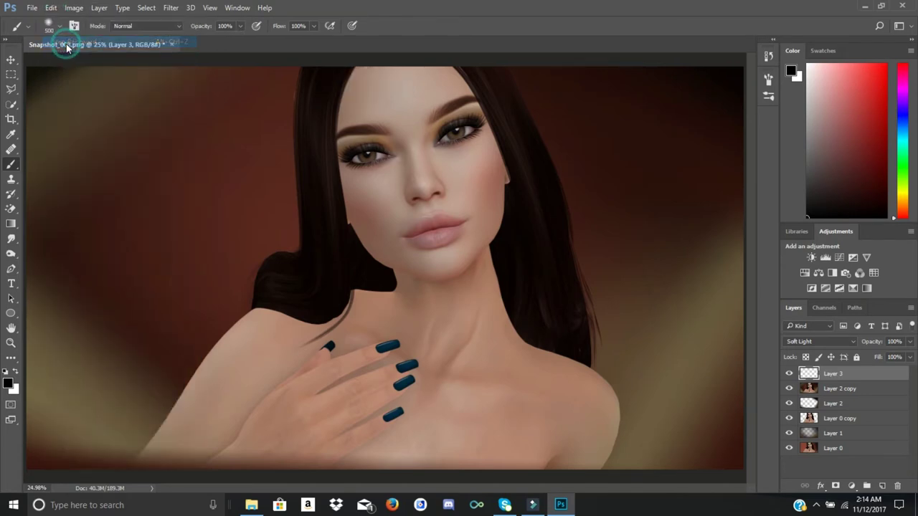
pyautogui.click(240, 26)
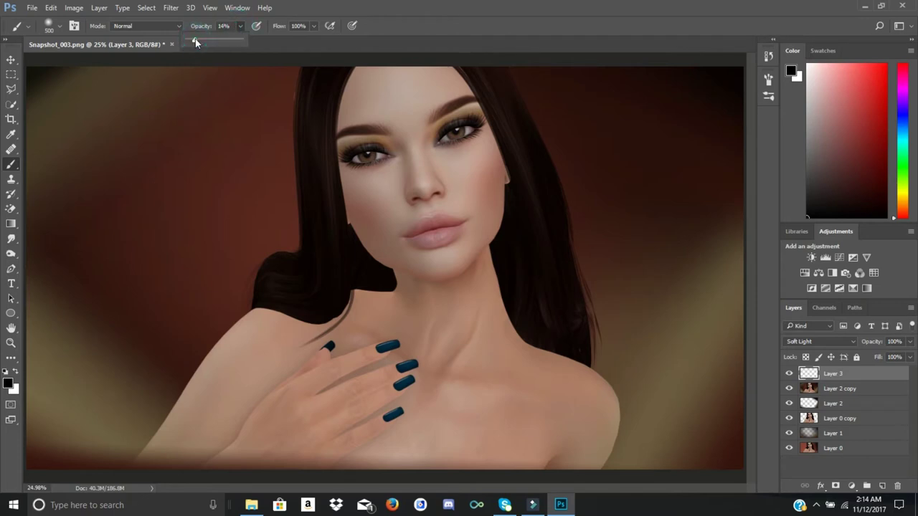
# Set 14% brush opacity and shade the left cheek, jaw, neck, temple and hairline in black
pyautogui.click(357, 80)
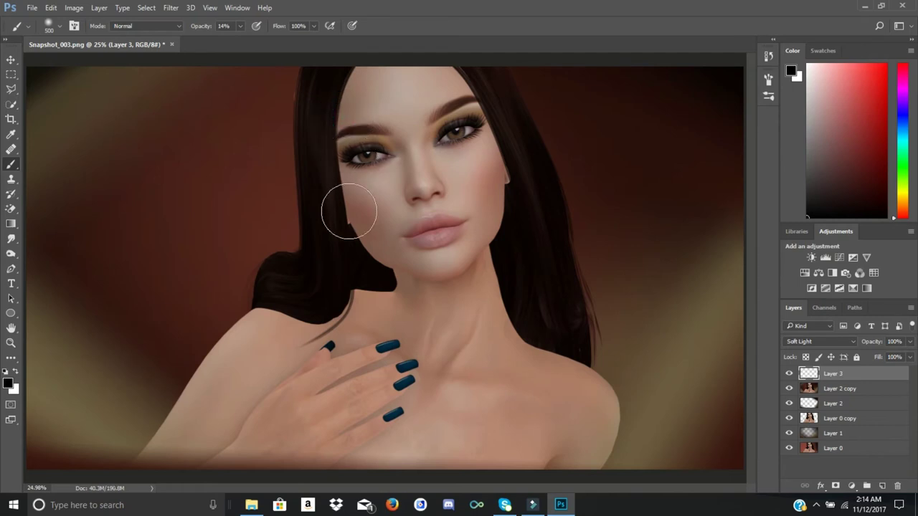
pyautogui.click(368, 230)
pyautogui.click(393, 281)
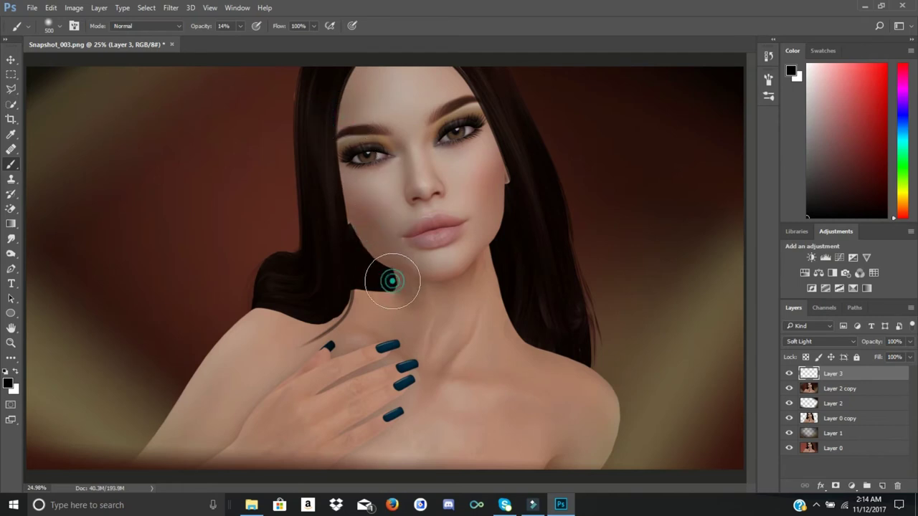
pyautogui.click(348, 293)
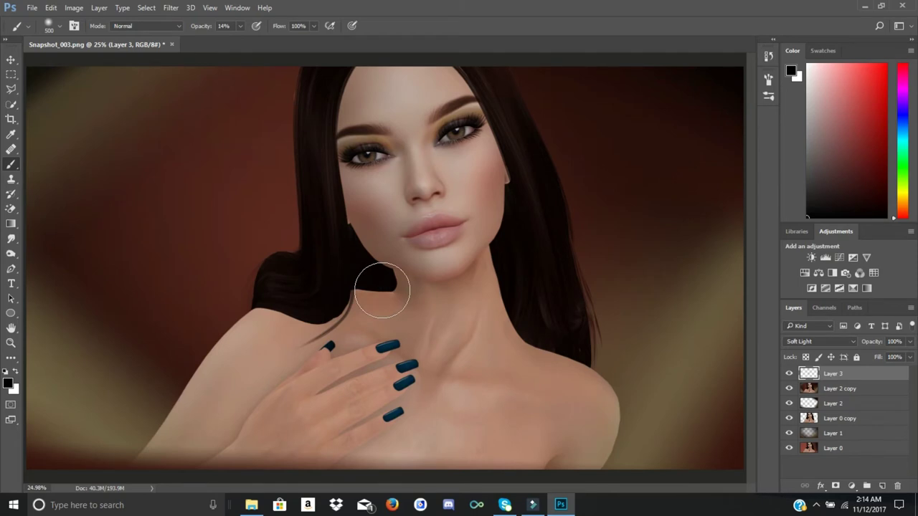
pyautogui.click(343, 111)
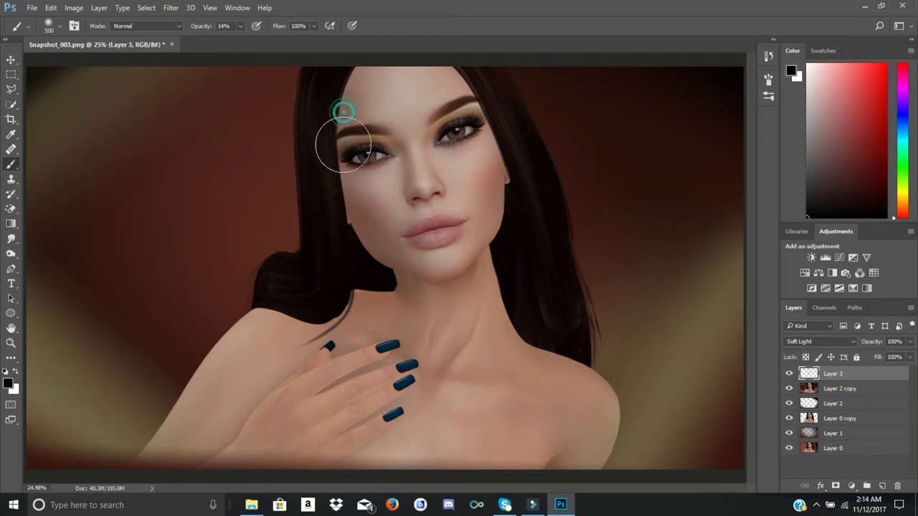
pyautogui.click(357, 69)
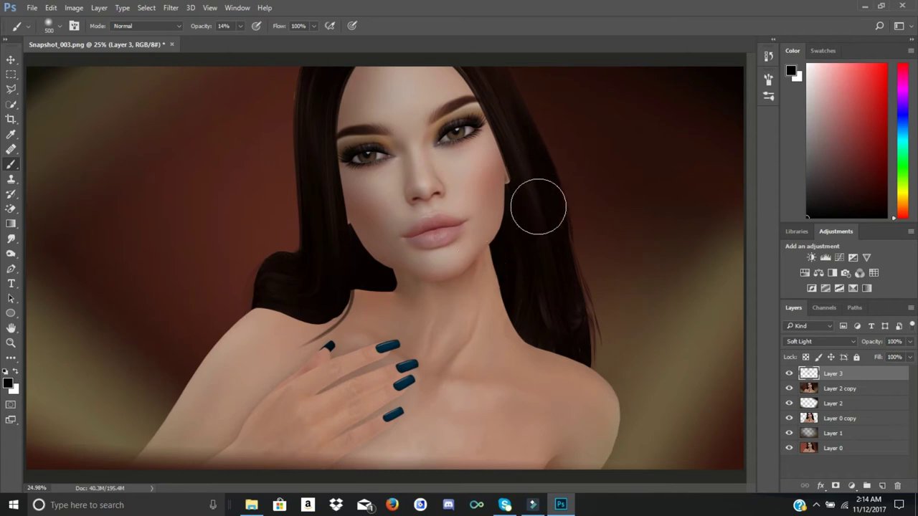
# Darken the right jaw, cheek edge, brow area and top hairline with soft black dabs
pyautogui.click(513, 230)
pyautogui.click(516, 210)
pyautogui.click(514, 180)
pyautogui.click(512, 153)
pyautogui.click(500, 126)
pyautogui.click(486, 93)
pyautogui.click(468, 72)
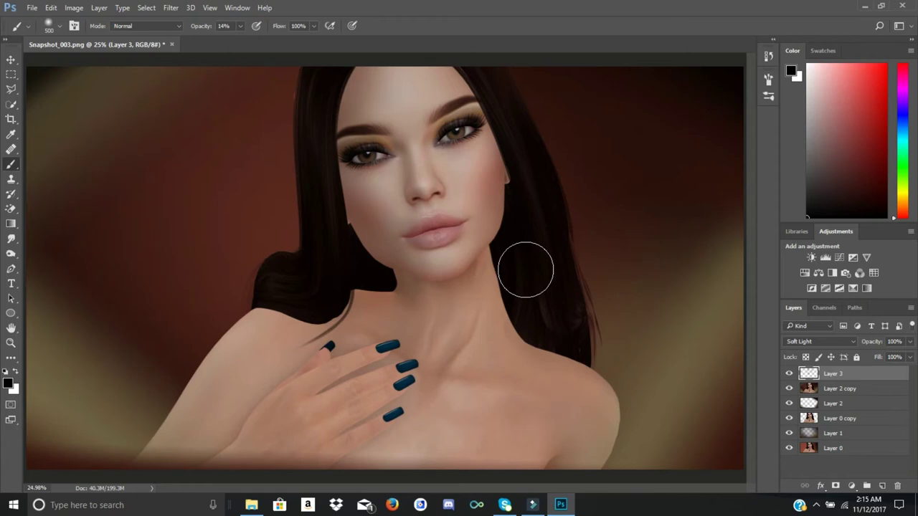
pyautogui.click(519, 150)
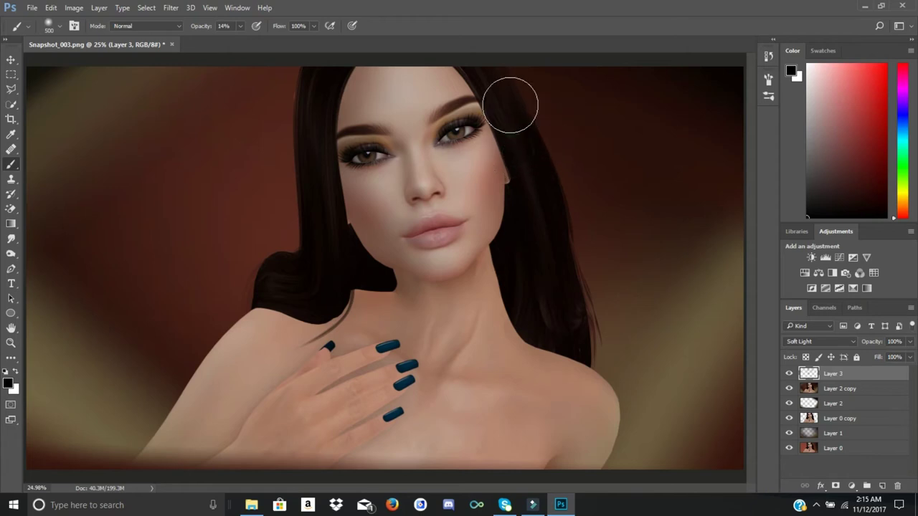
pyautogui.click(498, 102)
pyautogui.click(465, 61)
pyautogui.click(472, 75)
pyautogui.click(457, 63)
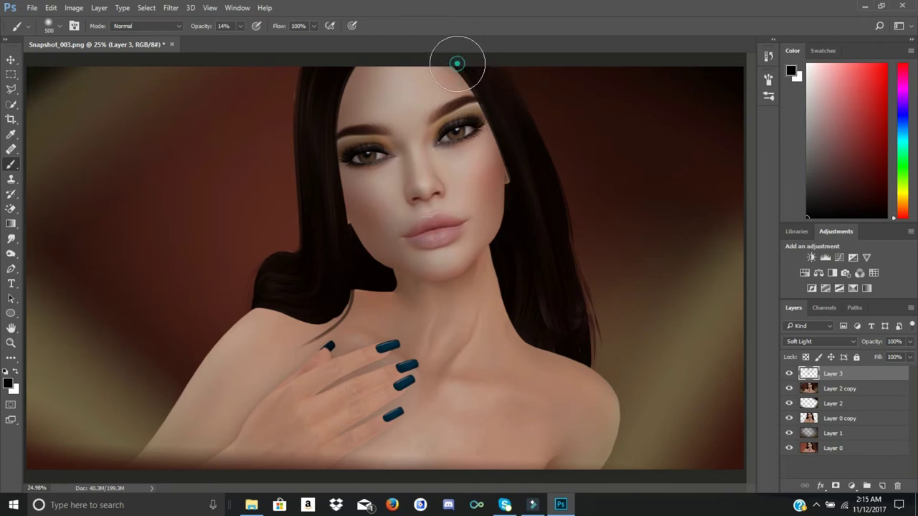
pyautogui.click(458, 63)
# Deepen the cheek-to-jaw contour and the neck shadow below the jaw
pyautogui.moveTo(512, 189); pyautogui.dragTo(515, 208)
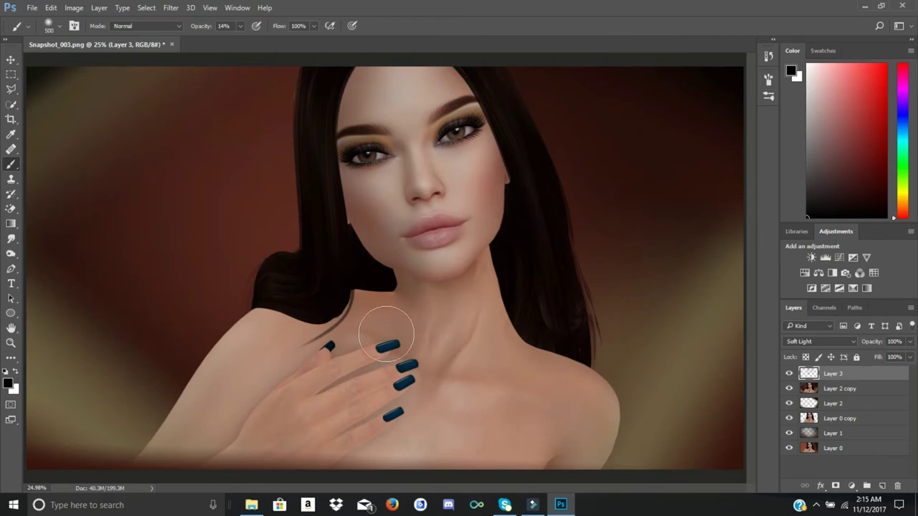
pyautogui.click(386, 305)
pyautogui.click(356, 300)
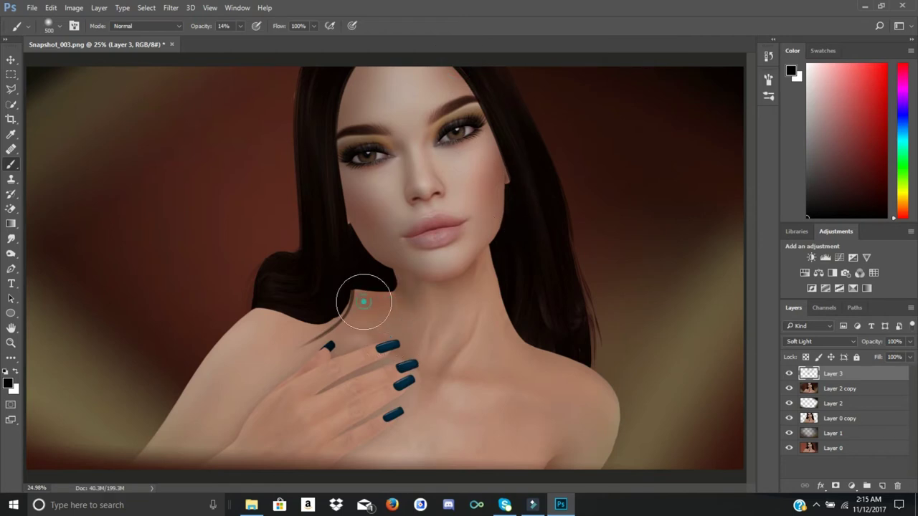
pyautogui.click(338, 290)
pyautogui.click(391, 280)
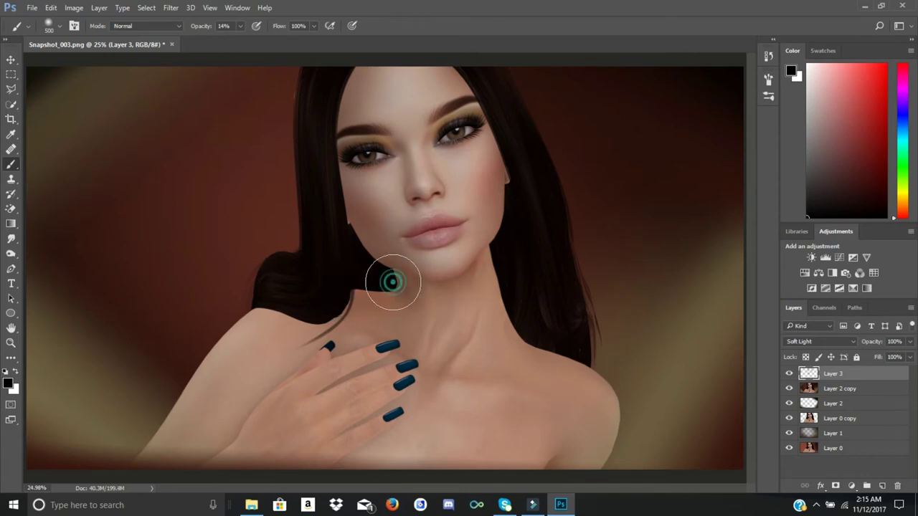
pyautogui.click(357, 285)
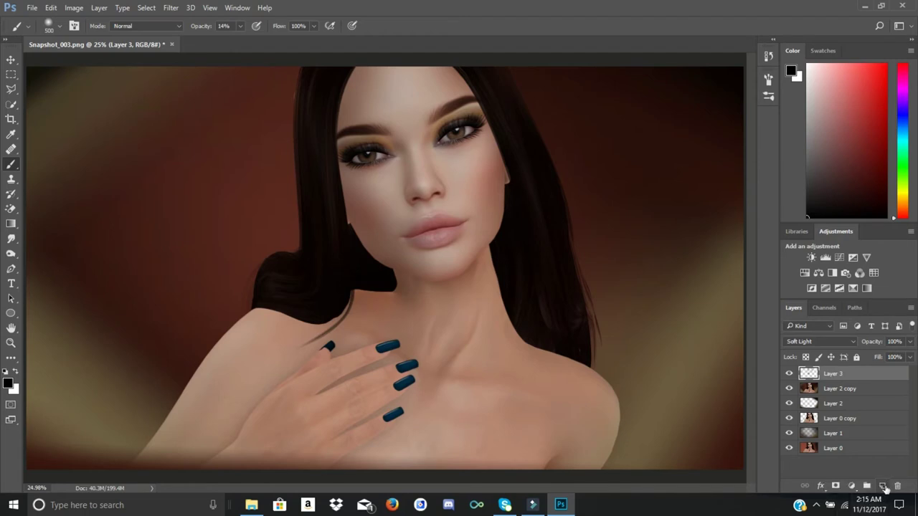
# Add Layer 4 on top in Soft Light mode and swap the foreground colour to white
pyautogui.click(881, 486)
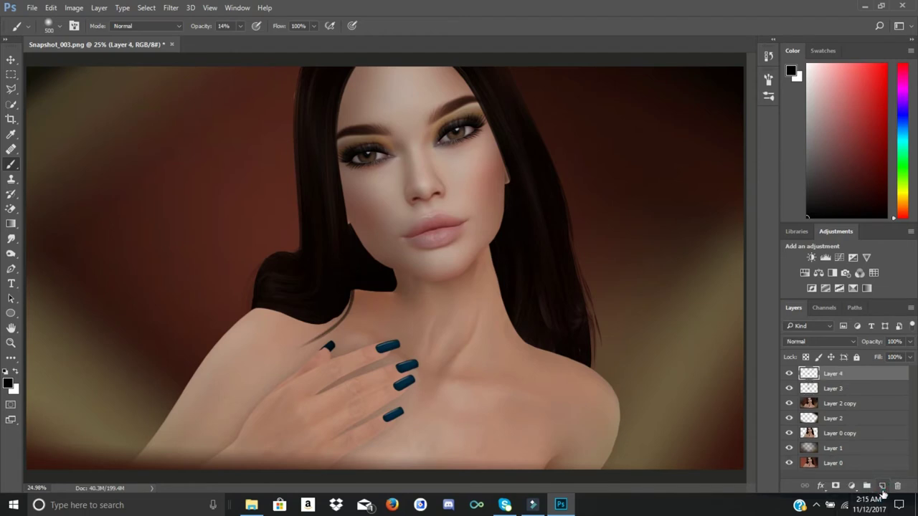
pyautogui.click(852, 340)
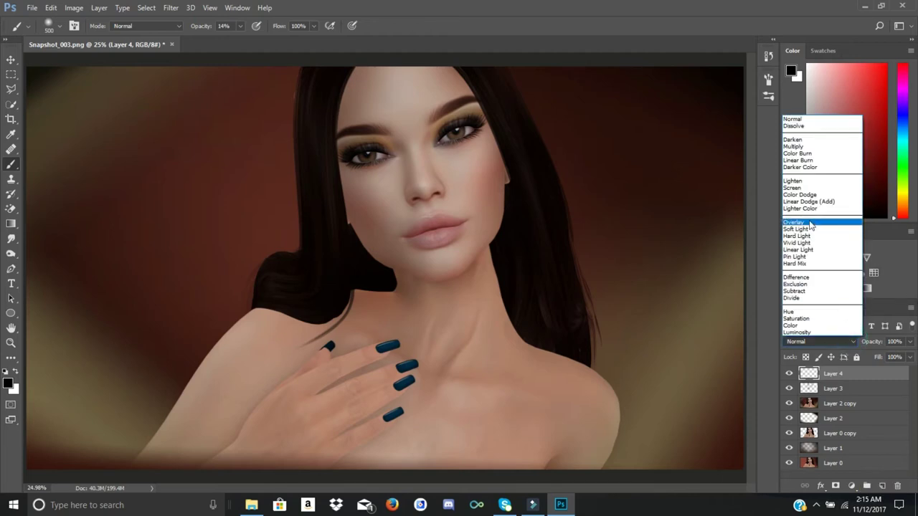
pyautogui.click(795, 229)
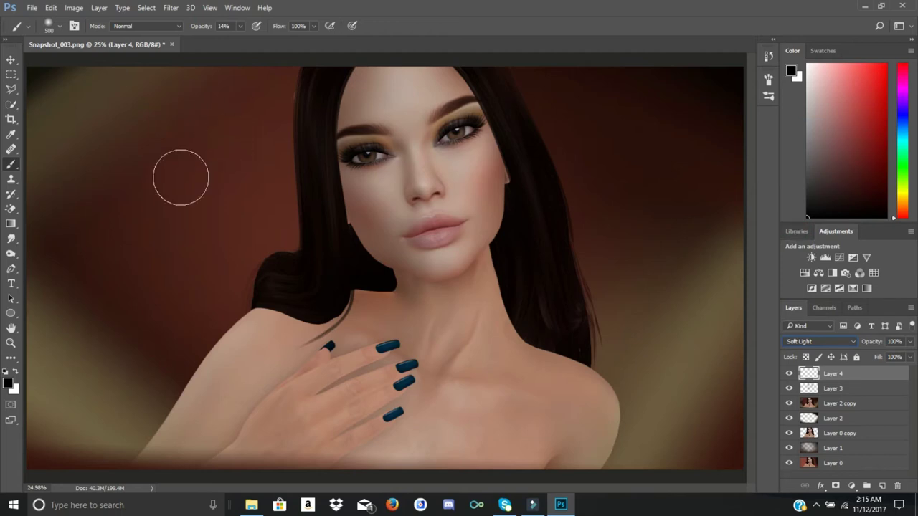
pyautogui.click(18, 372)
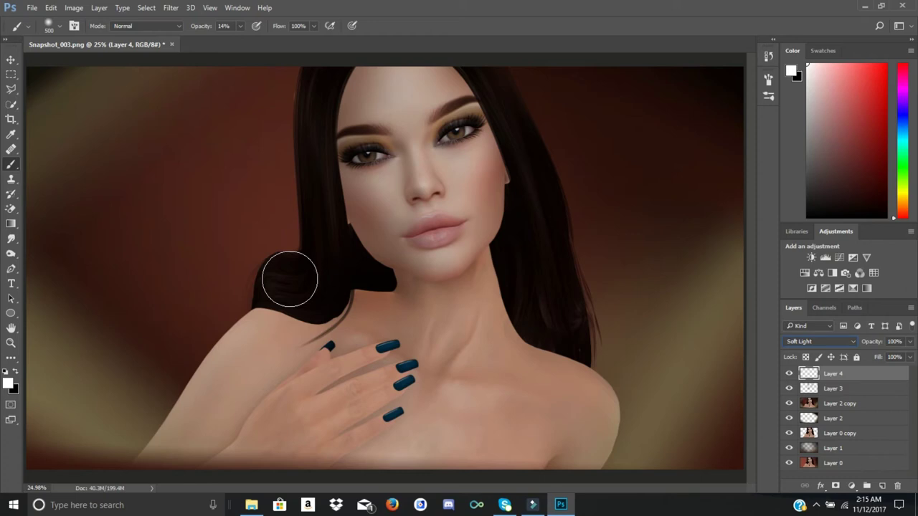
# Resize the brush and paint white highlights on the hair near the left shoulder
pyautogui.press('[')
pyautogui.press('[')
pyautogui.press('[')
pyautogui.press('[')
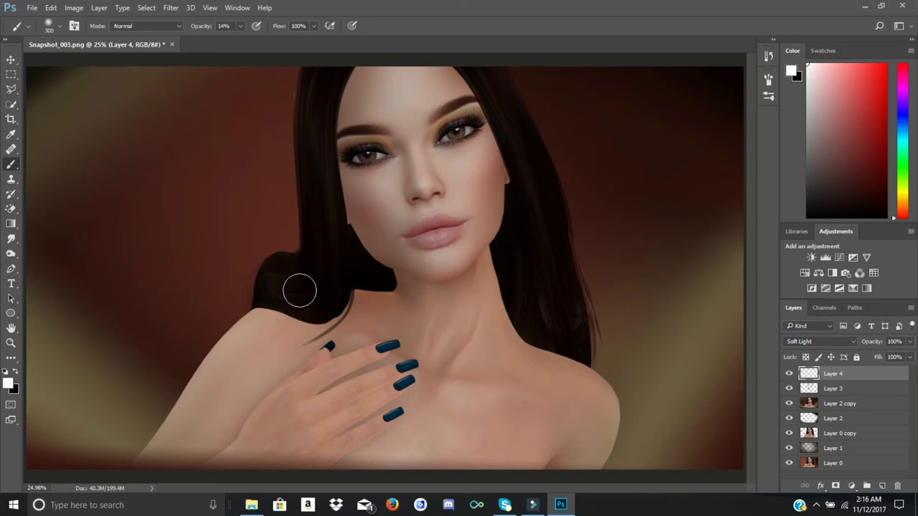
pyautogui.press(']')
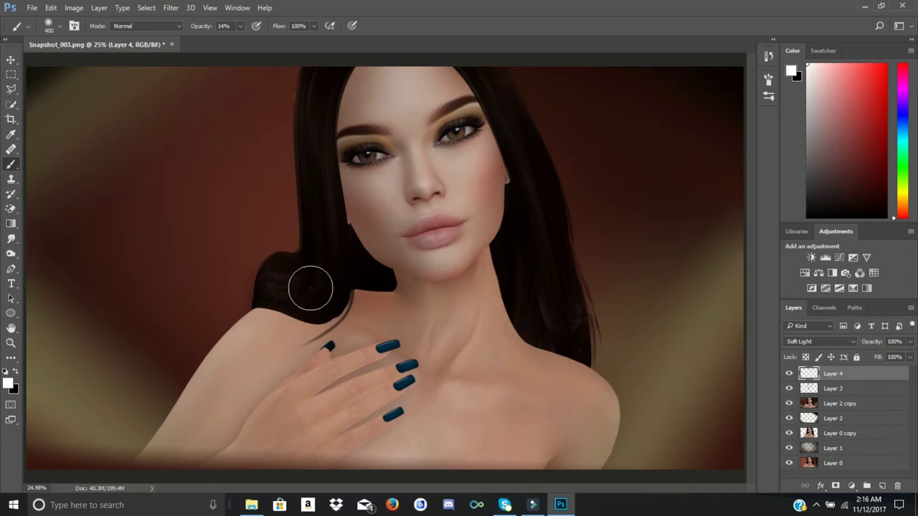
pyautogui.click(337, 269)
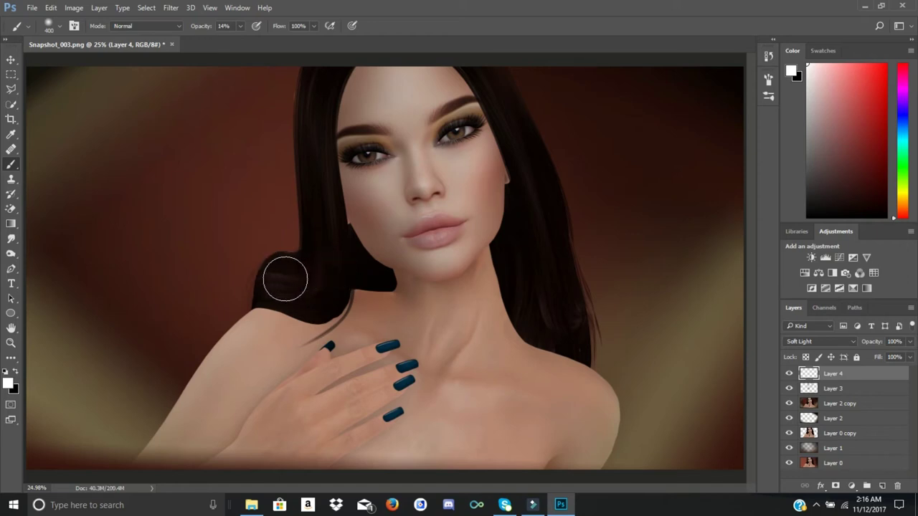
pyautogui.click(300, 276)
pyautogui.click(329, 253)
pyautogui.click(322, 258)
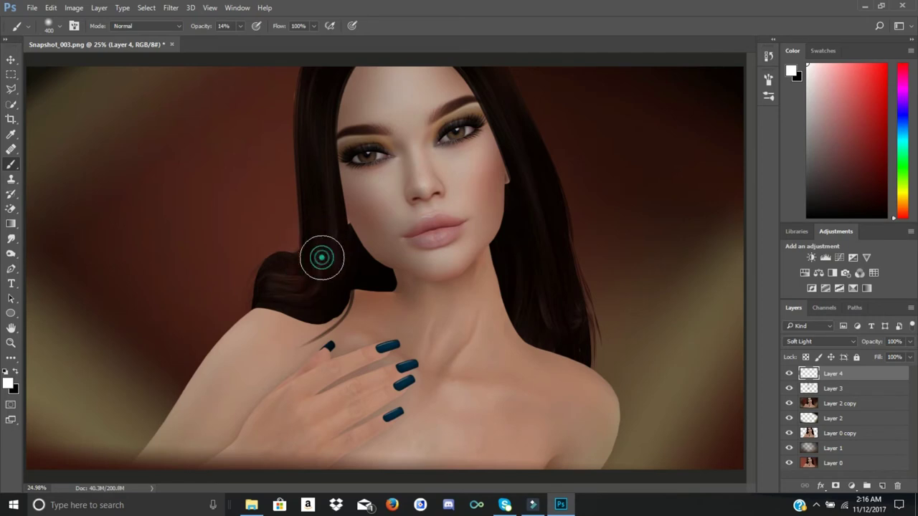
# Brighten the hair at the top of the head and down the left hairline to the shoulder
pyautogui.click(321, 77)
pyautogui.click(312, 94)
pyautogui.click(310, 127)
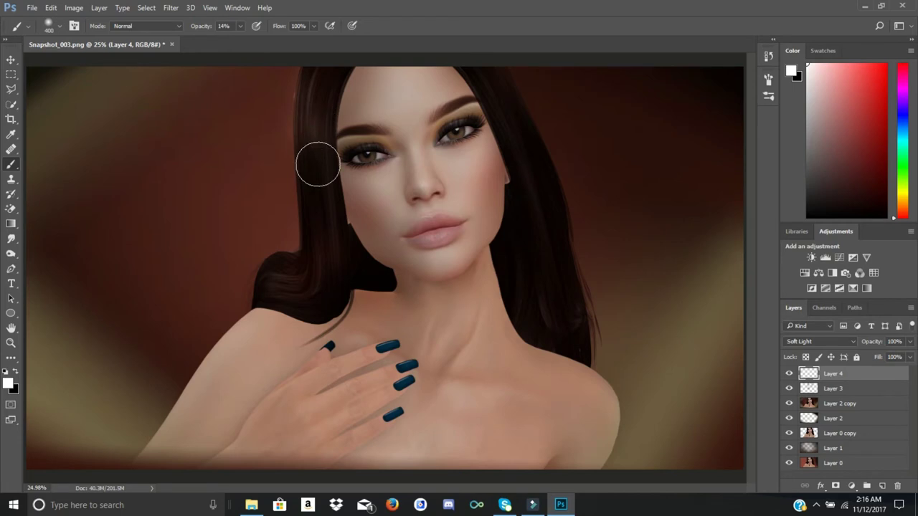
pyautogui.click(314, 155)
pyautogui.click(317, 131)
pyautogui.click(326, 95)
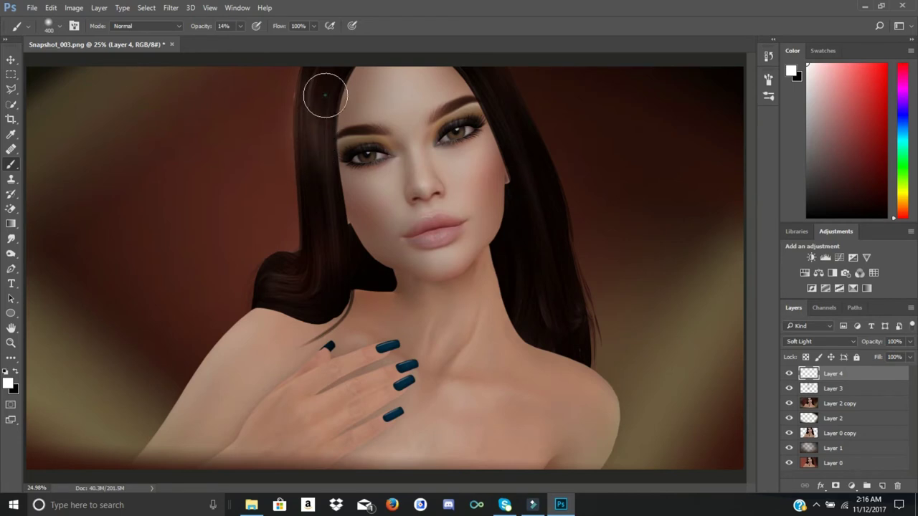
pyautogui.click(321, 82)
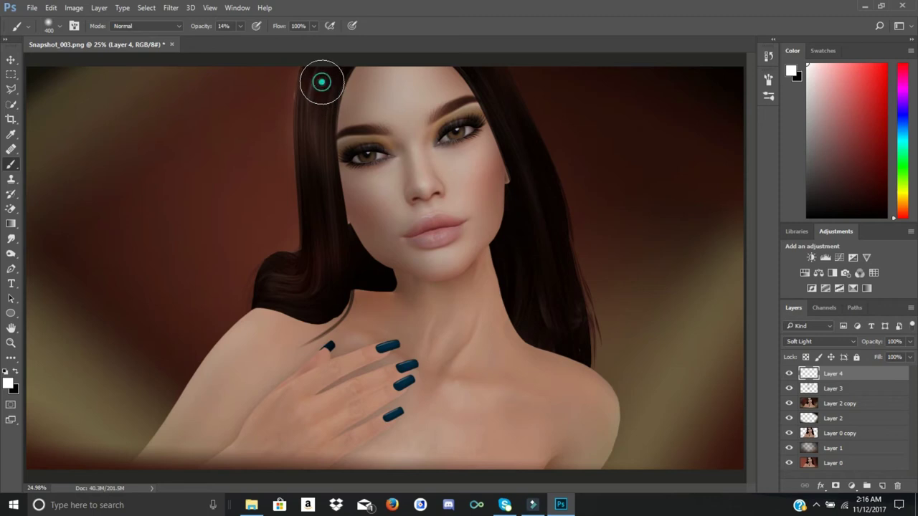
pyautogui.click(308, 156)
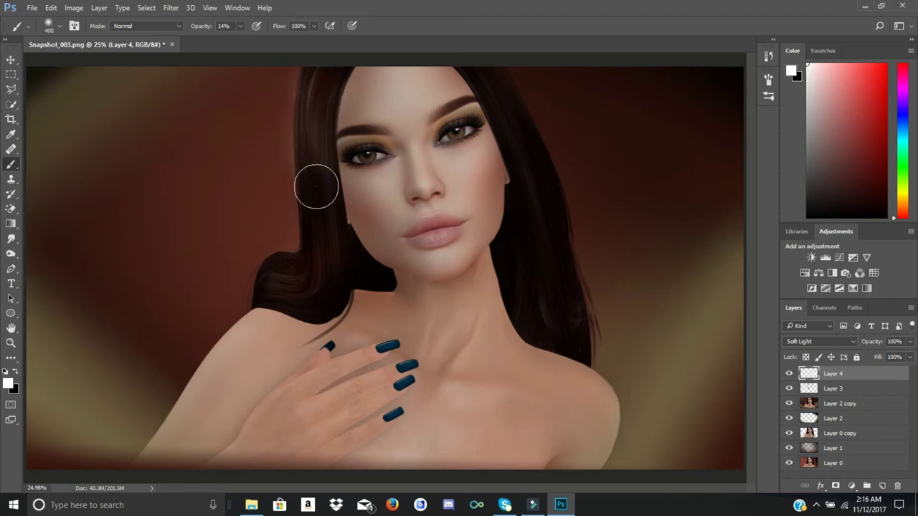
pyautogui.click(327, 233)
pyautogui.click(329, 243)
pyautogui.click(322, 280)
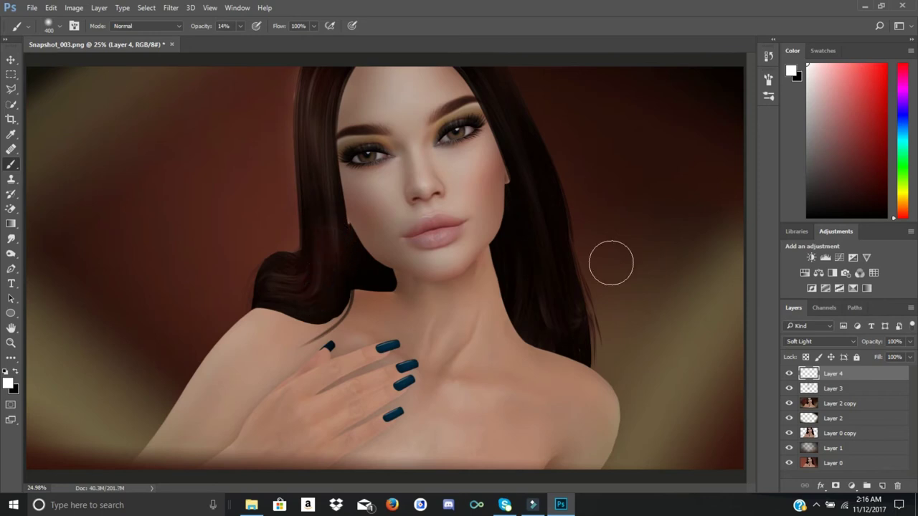
# Brighten the right-side hair strands, right temple and top-right hairline
pyautogui.click(565, 309)
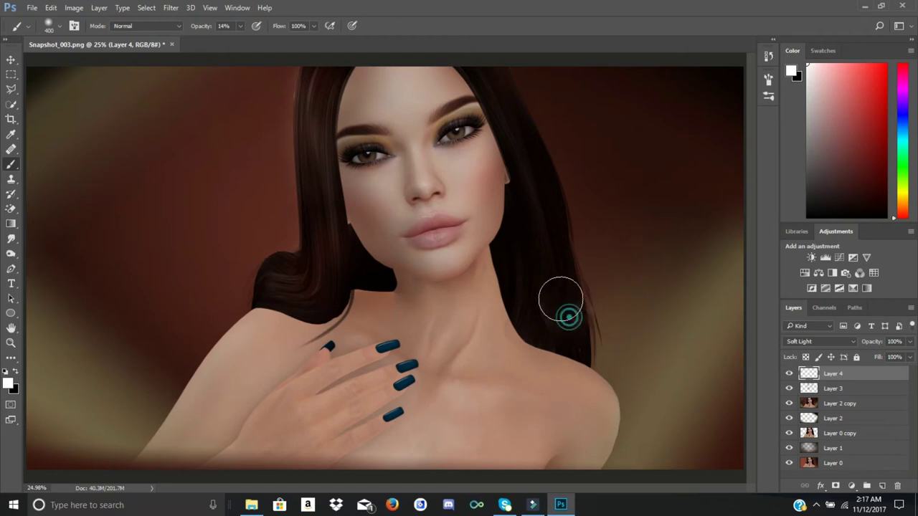
pyautogui.click(551, 306)
pyautogui.click(535, 208)
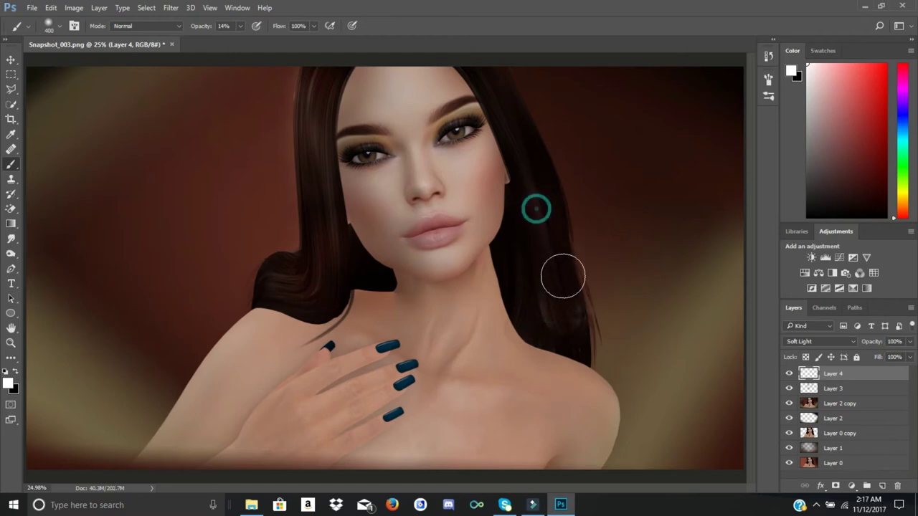
pyautogui.click(549, 223)
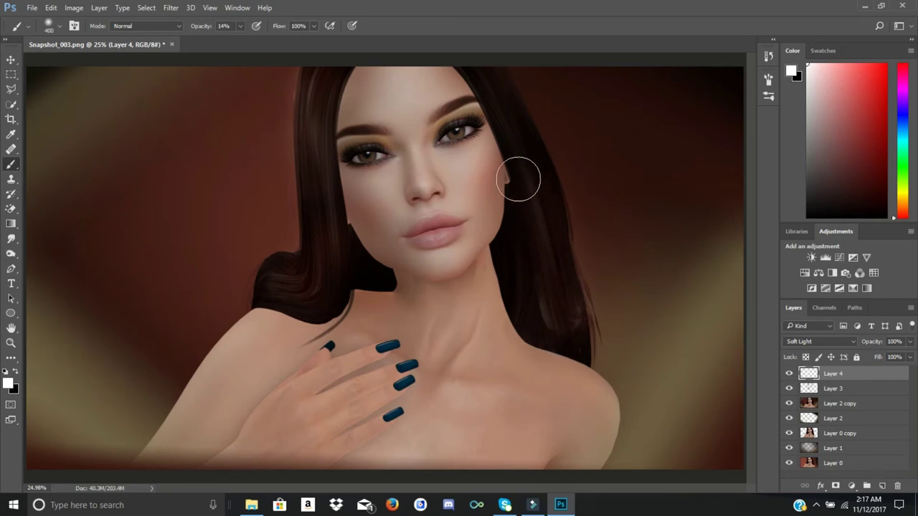
pyautogui.click(521, 152)
pyautogui.click(514, 139)
pyautogui.click(512, 118)
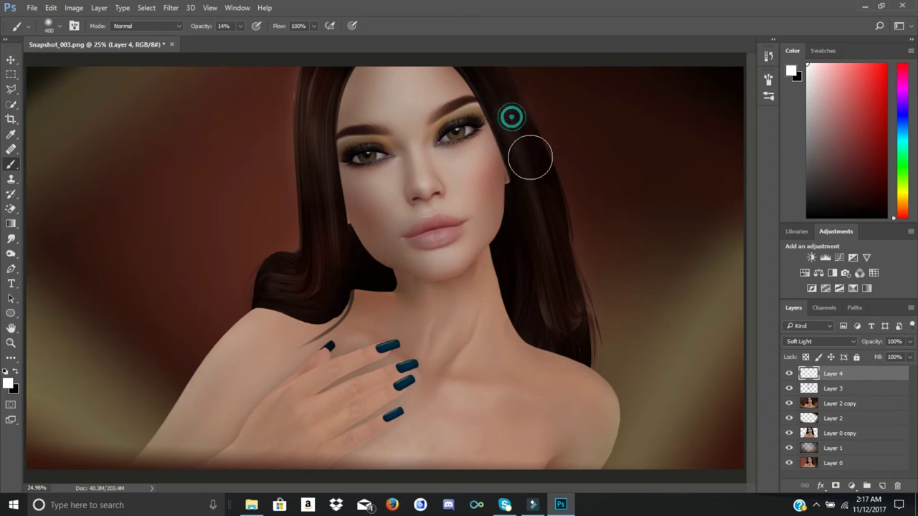
pyautogui.click(536, 195)
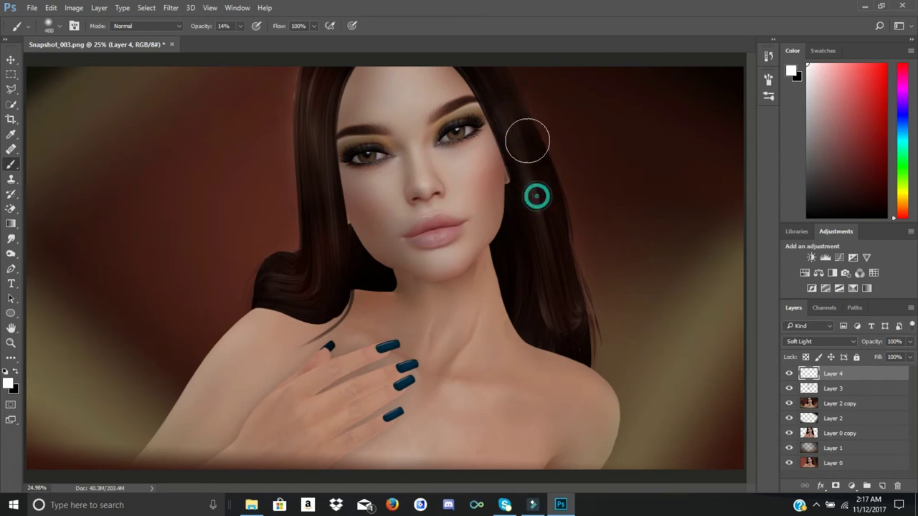
pyautogui.click(497, 93)
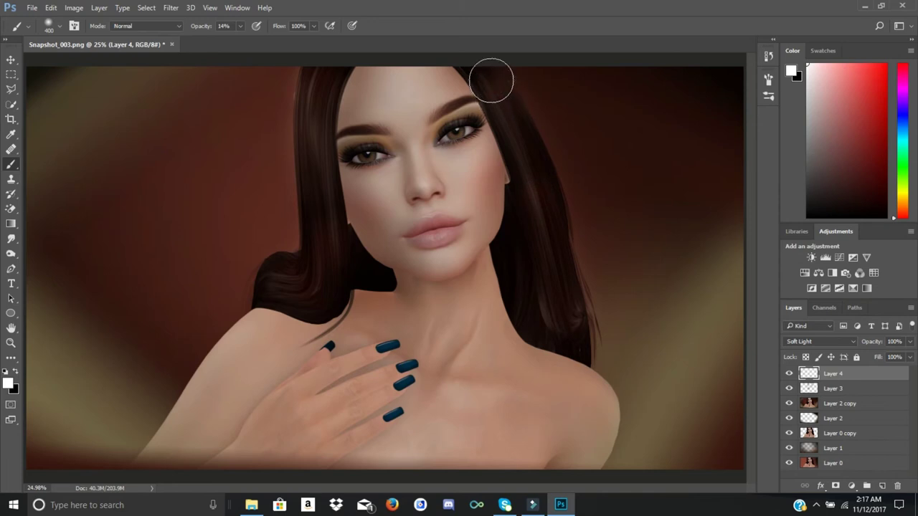
pyautogui.click(487, 72)
pyautogui.click(514, 119)
# Erase the highlight spill along the hair's outer edge with a 300 px, 100% opacity eraser
pyautogui.click(10, 211)
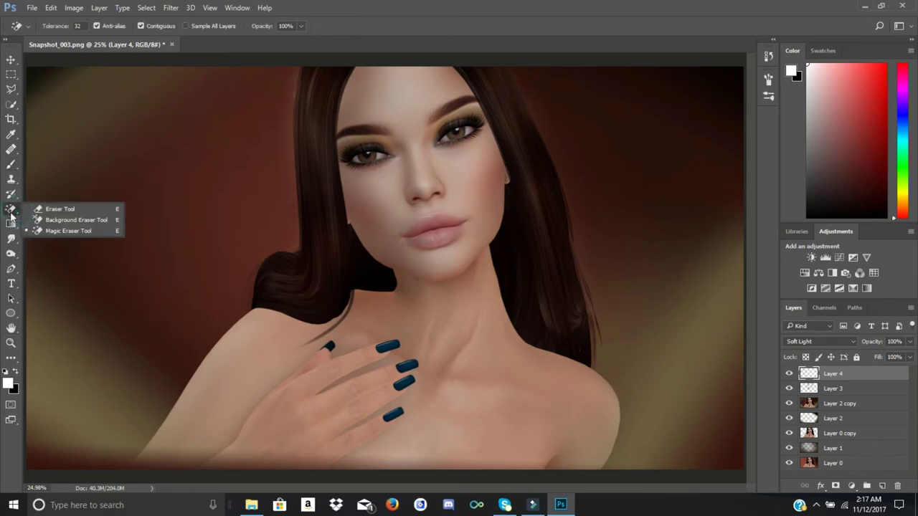
pyautogui.click(59, 209)
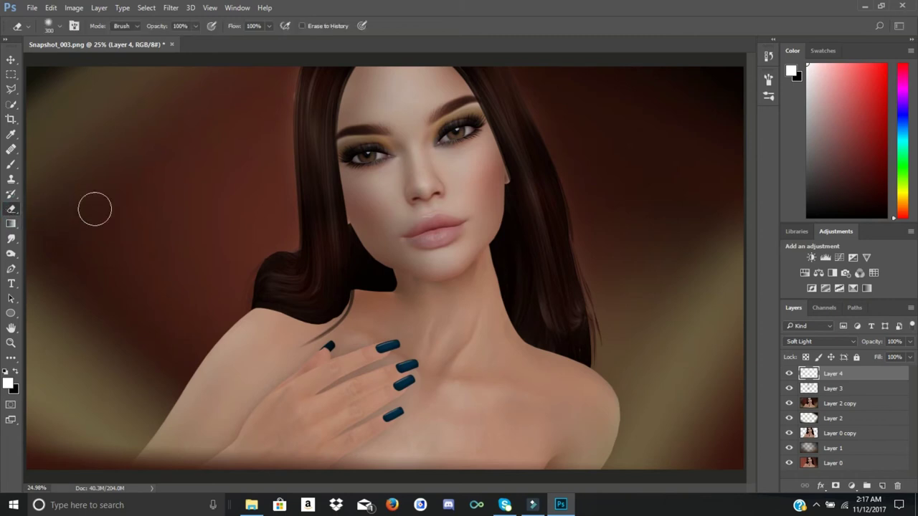
pyautogui.click(573, 162)
pyautogui.click(287, 160)
pyautogui.moveTo(280, 99)
pyautogui.mouseDown()
pyautogui.moveTo(287, 64)
pyautogui.moveTo(285, 225)
pyautogui.moveTo(293, 237)
pyautogui.moveTo(277, 177)
pyautogui.mouseUp()
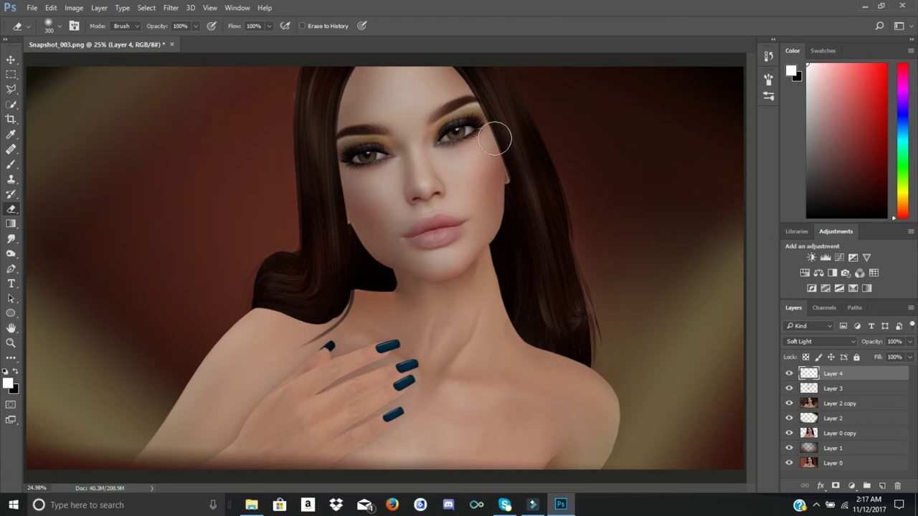
# Merge Layer 4, Layer 3 and Layer 2 copy into a single Layer 4
pyautogui.keyDown('shift'); pyautogui.click(822, 404); pyautogui.keyUp('shift')
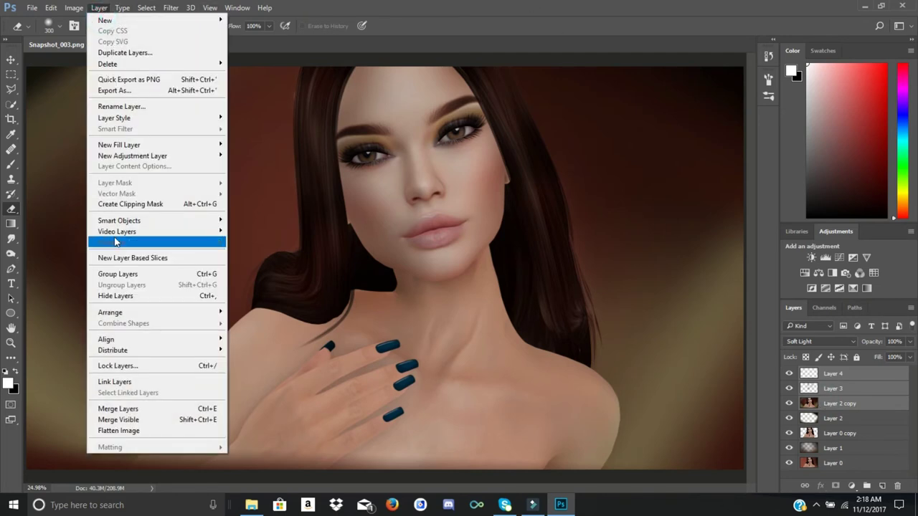
pyautogui.click(112, 408)
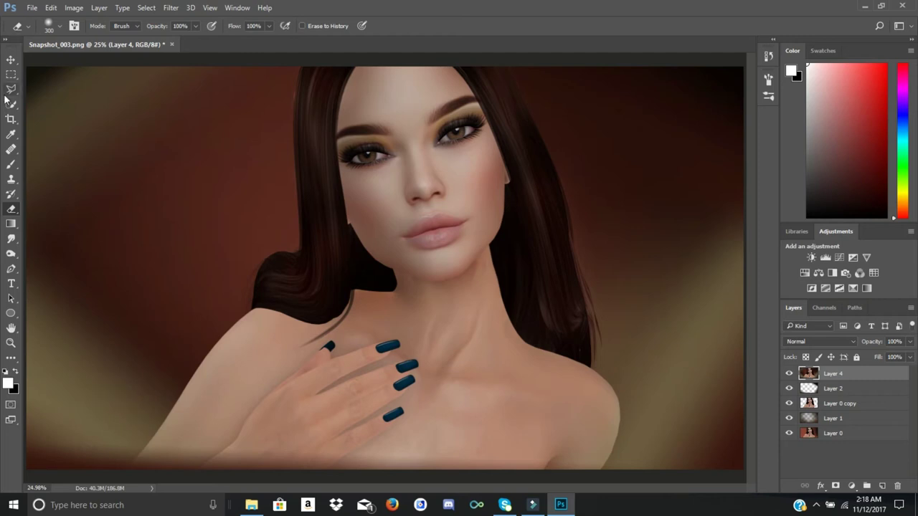
# Crop the portrait to a 3200 × 2300 ratio, reposition it within the frame, and commit
pyautogui.click(12, 120)
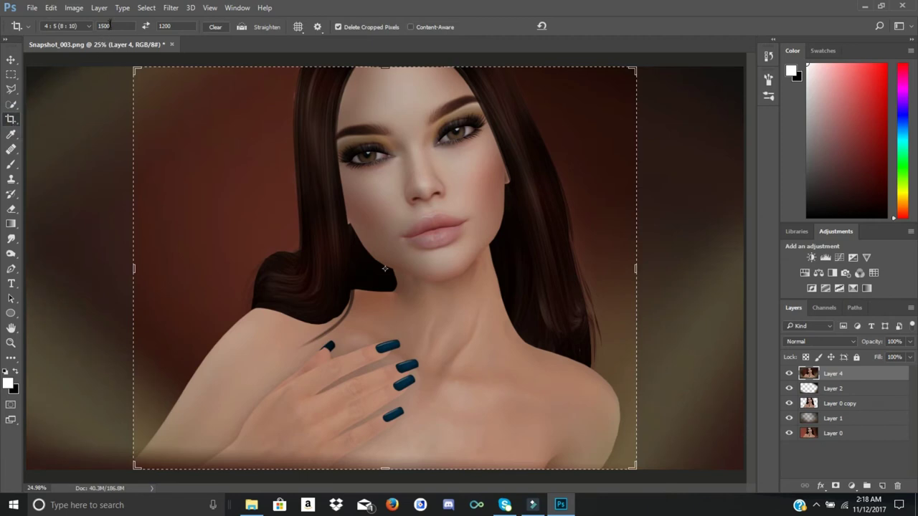
pyautogui.click(112, 26)
pyautogui.doubleClick(108, 26)
pyautogui.write('3200')
pyautogui.doubleClick(176, 27)
pyautogui.write('2300')
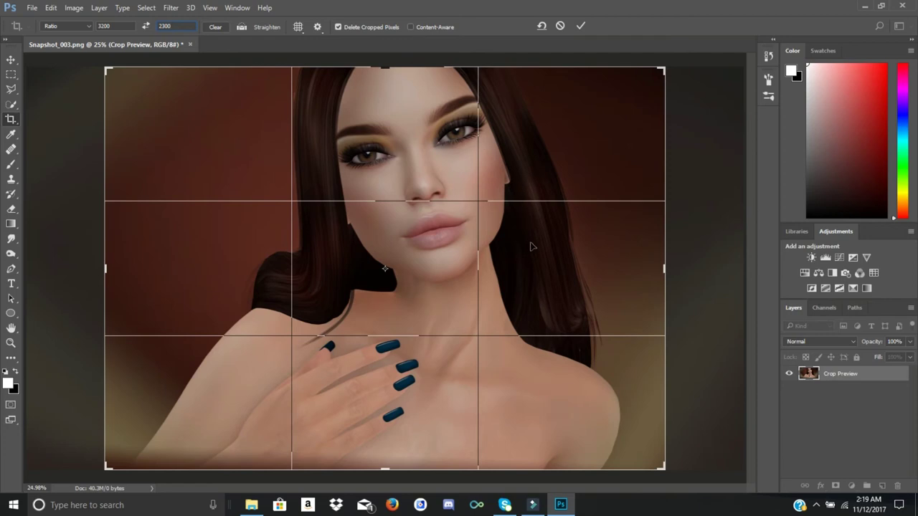
pyautogui.moveTo(532, 251); pyautogui.dragTo(583, 260)
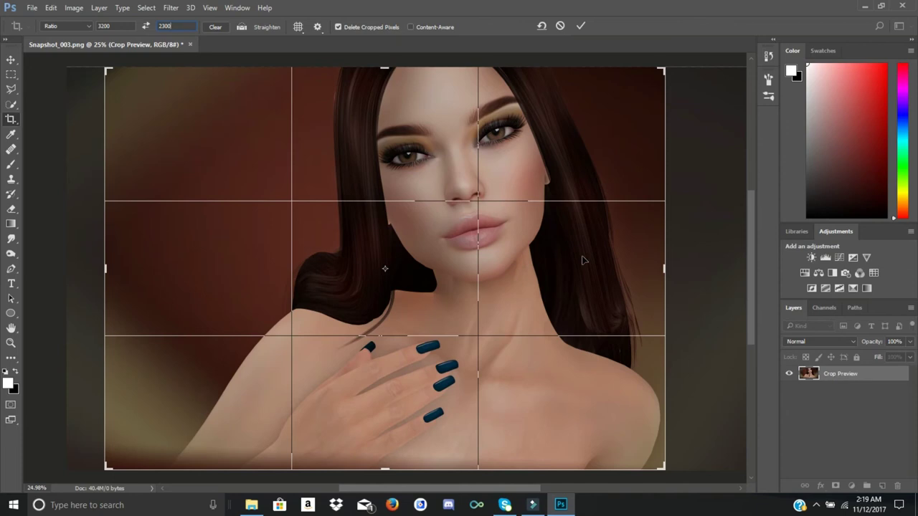
pyautogui.moveTo(659, 68); pyautogui.dragTo(661, 63)
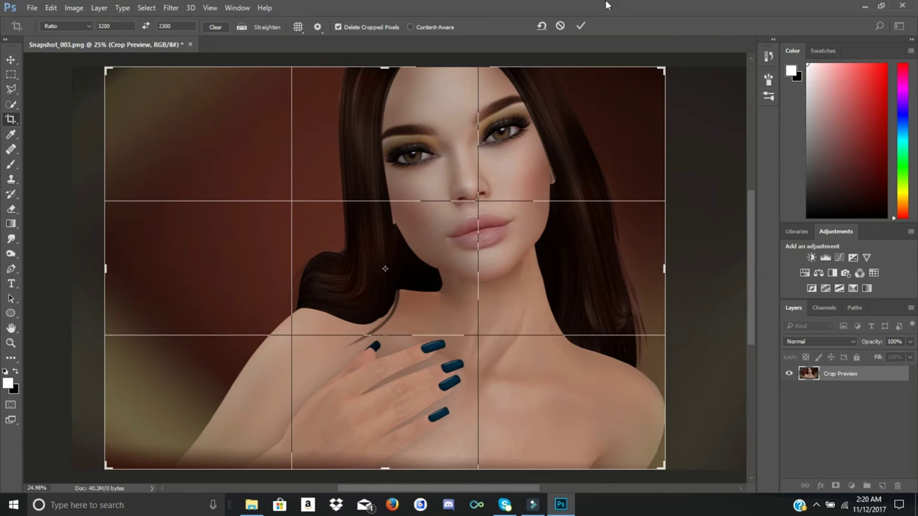
pyautogui.click(580, 26)
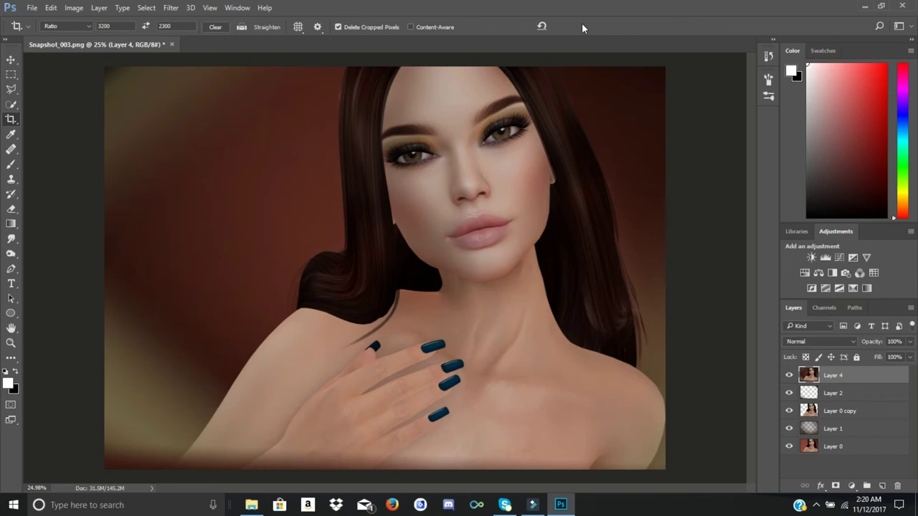
# Try Auto Tone, Auto Contrast and Auto Color on the portrait
pyautogui.click(75, 7)
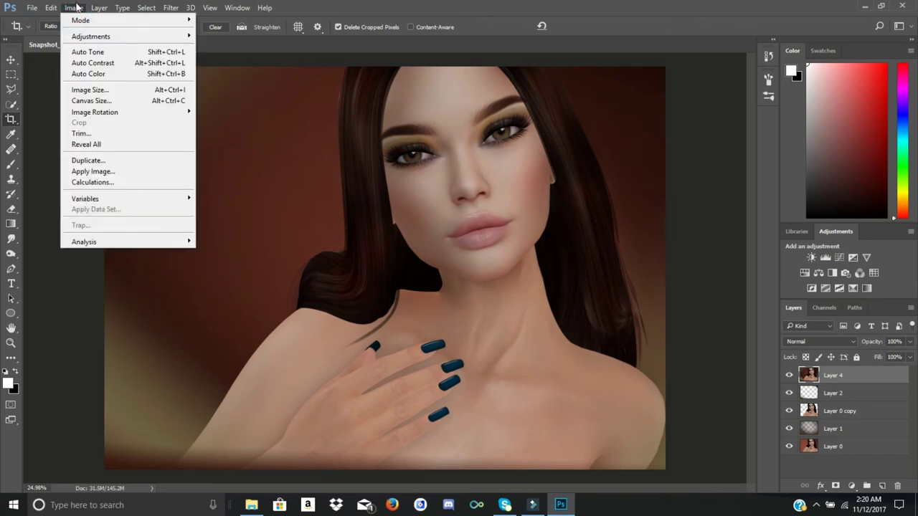
pyautogui.click(85, 54)
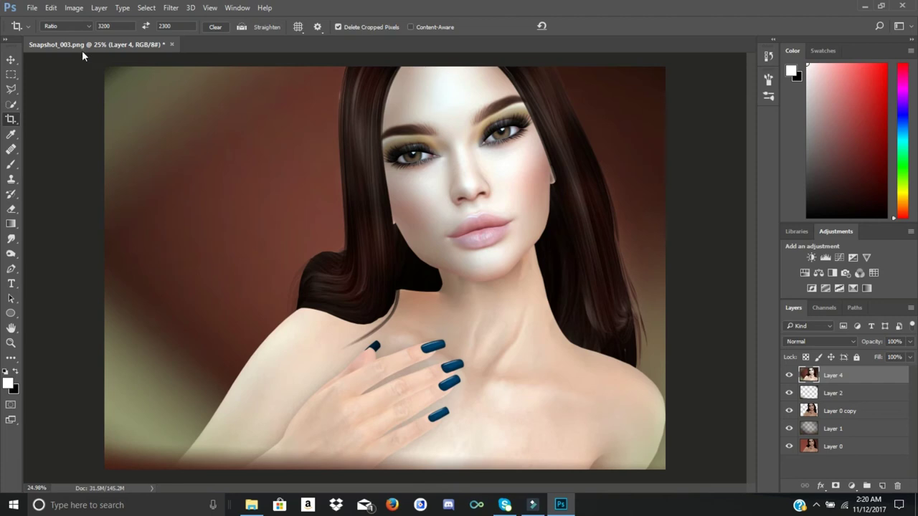
pyautogui.click(50, 7)
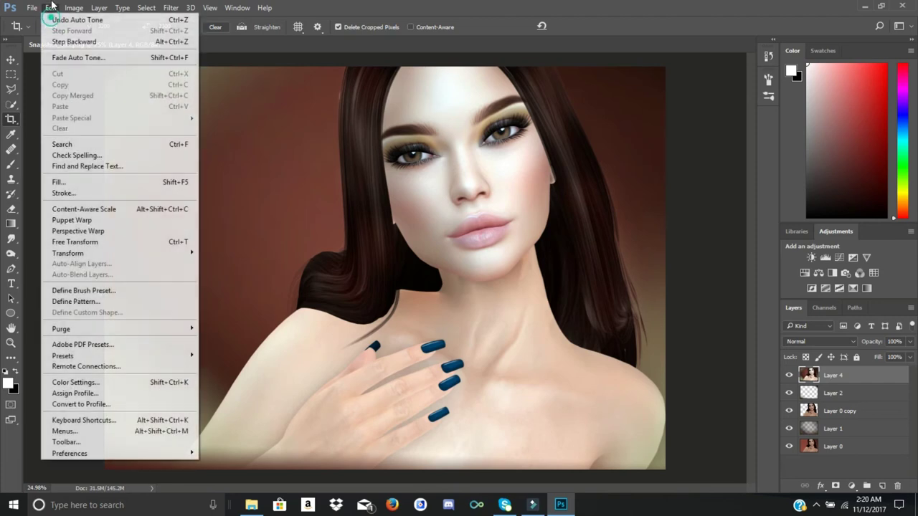
pyautogui.moveTo(74, 10)
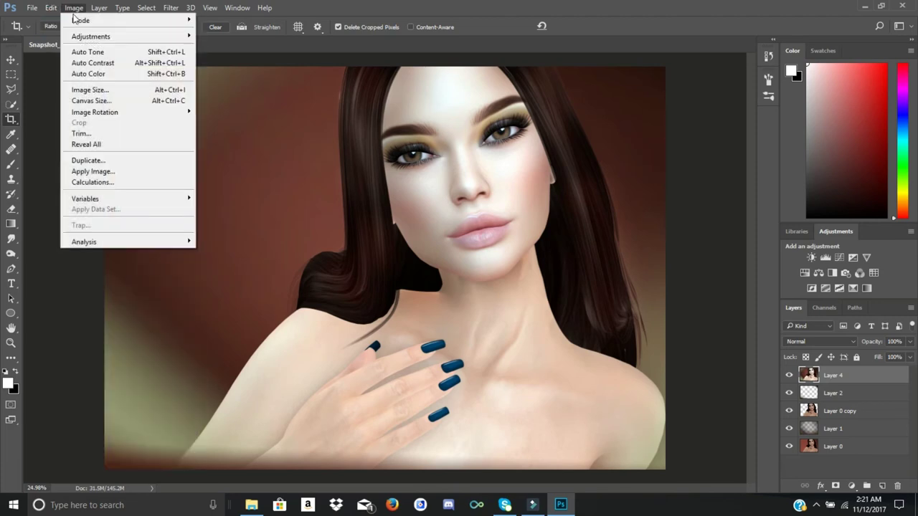
pyautogui.click(79, 65)
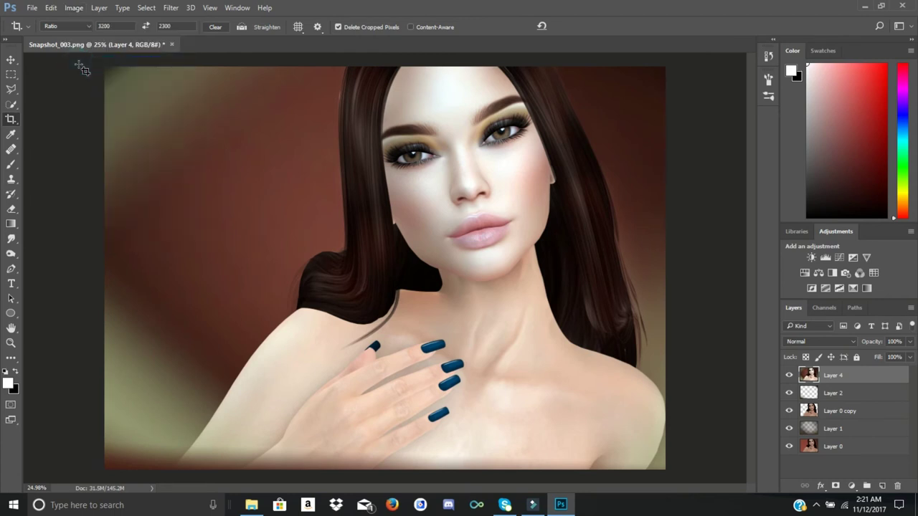
pyautogui.click(74, 7)
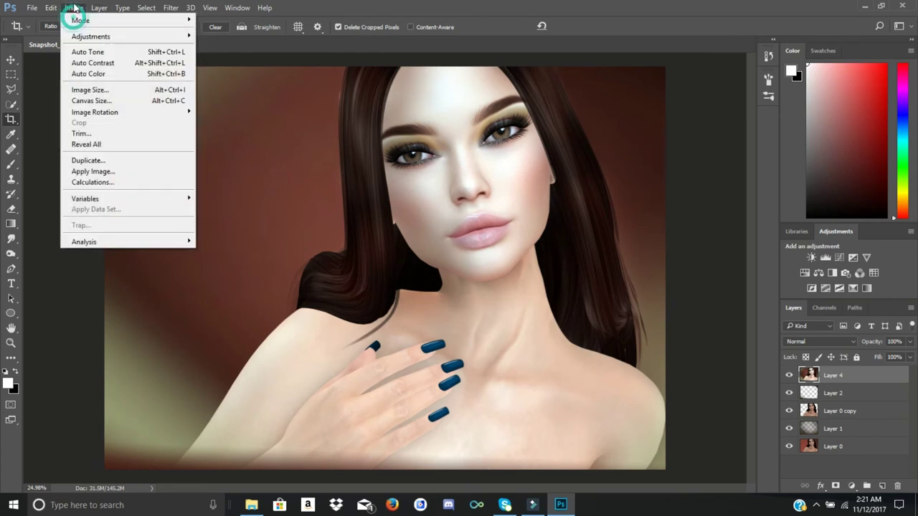
pyautogui.click(83, 74)
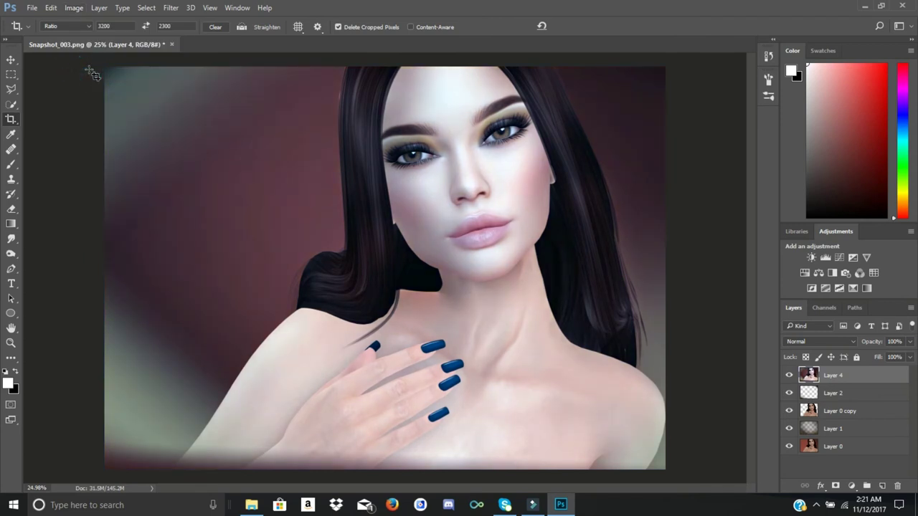
# Step backward three times to restore the original warm tones
pyautogui.click(50, 7)
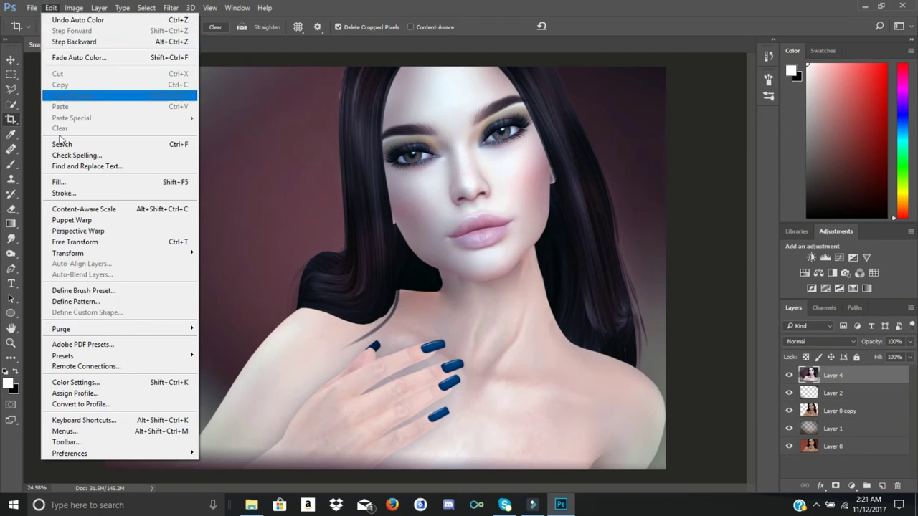
pyautogui.click(57, 9)
pyautogui.click(57, 8)
pyautogui.click(57, 43)
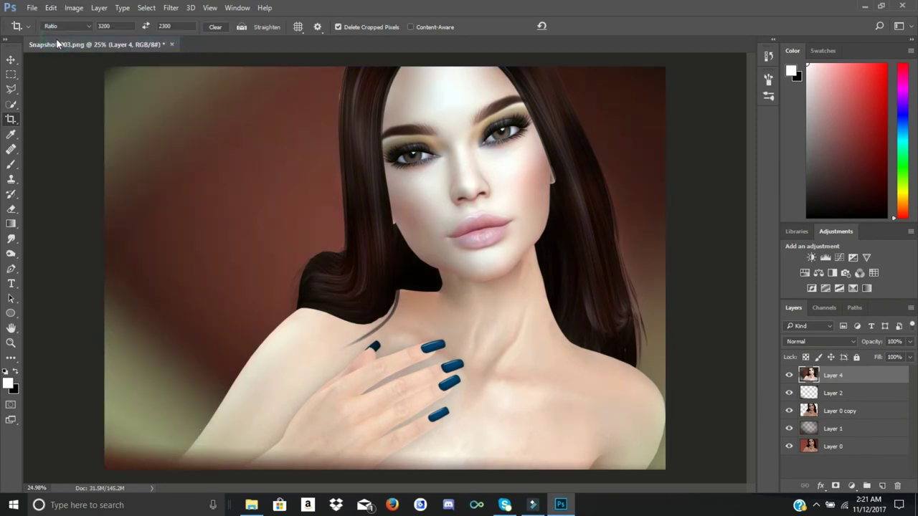
pyautogui.click(57, 9)
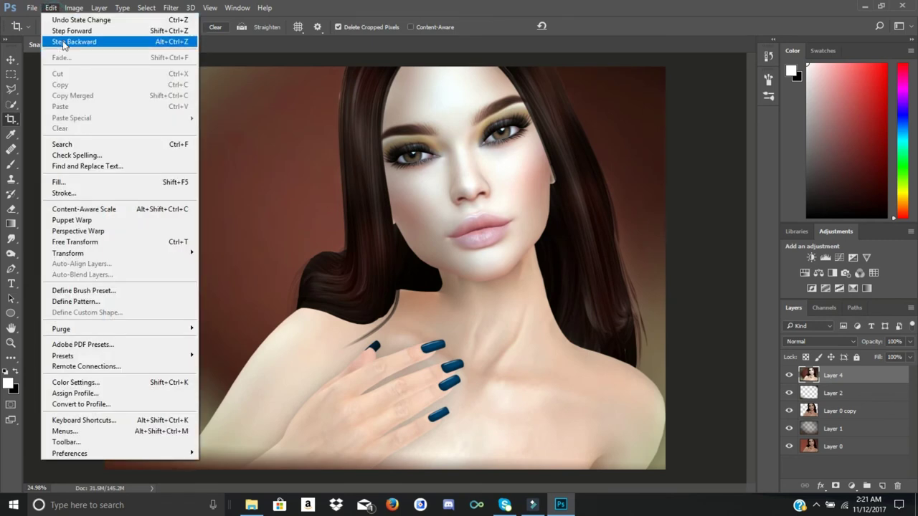
pyautogui.click(64, 42)
pyautogui.click(51, 8)
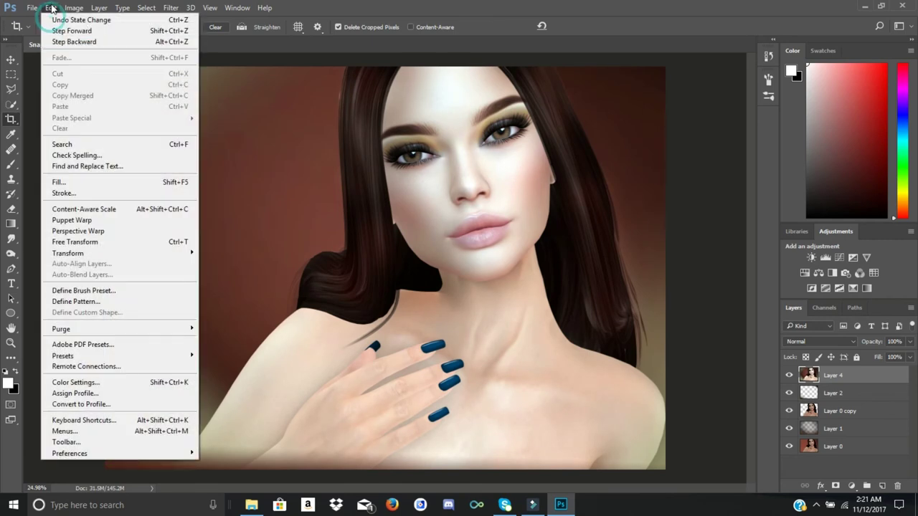
pyautogui.click(62, 43)
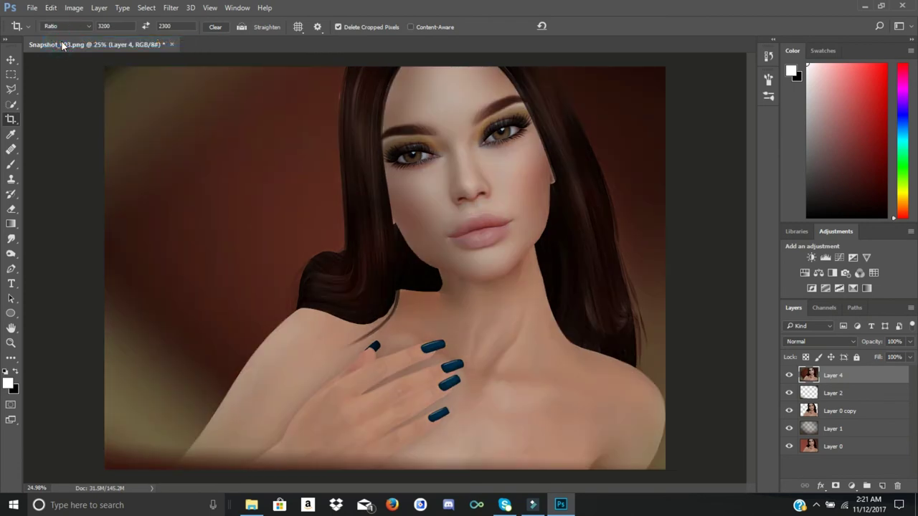
# Apply Auto Contrast, then duplicate Layer 4 as 'Layer 4 copy'
pyautogui.click(73, 8)
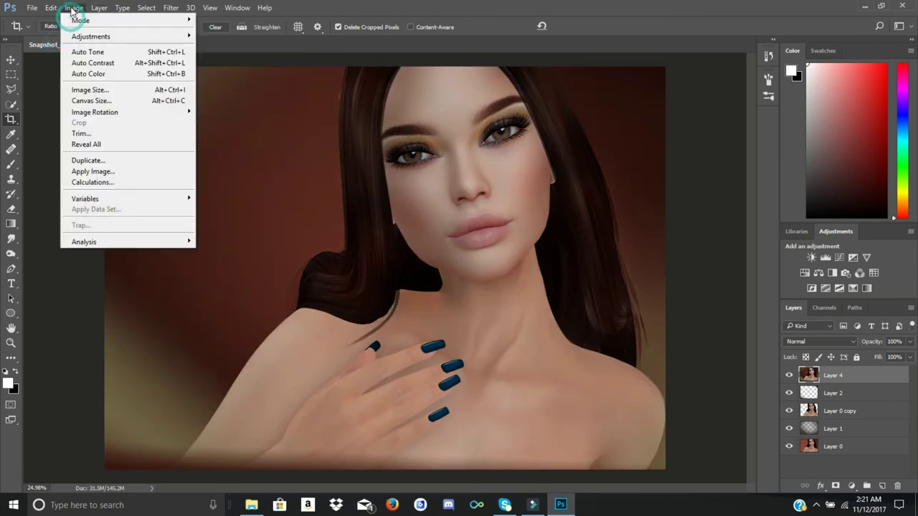
pyautogui.click(80, 62)
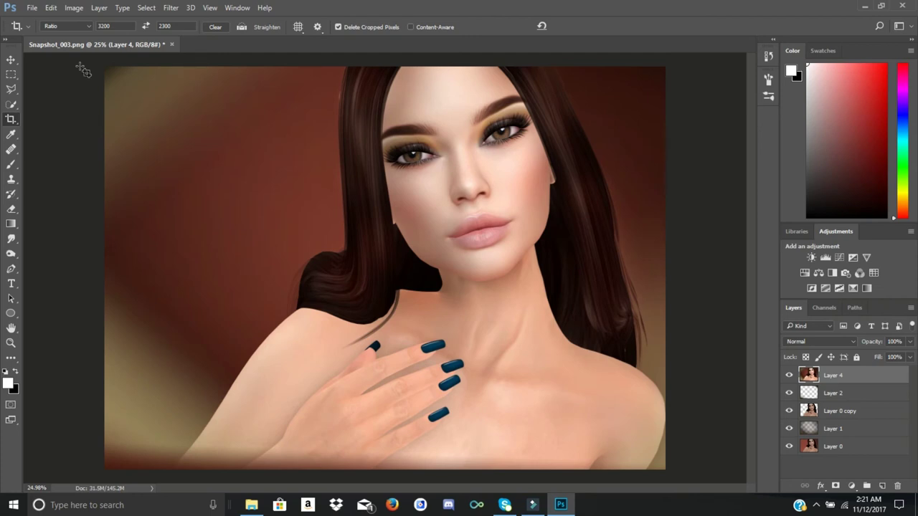
pyautogui.click(99, 8)
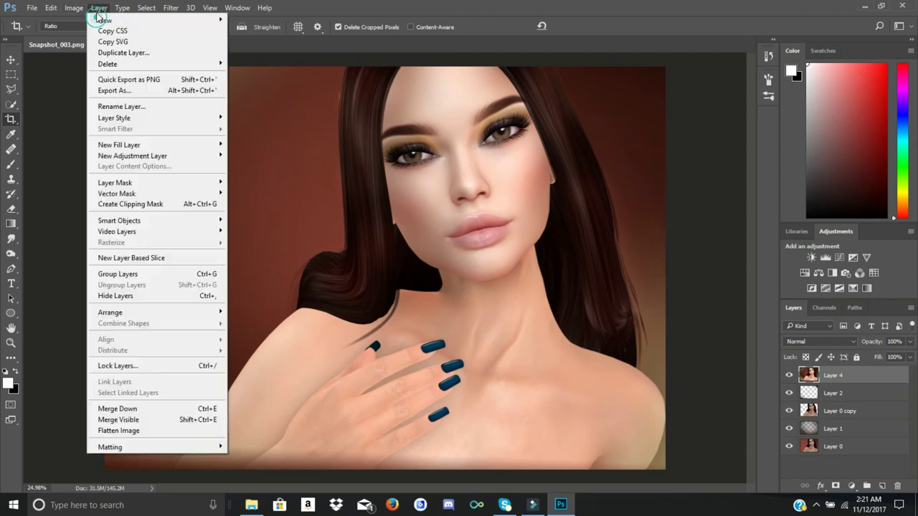
pyautogui.click(102, 55)
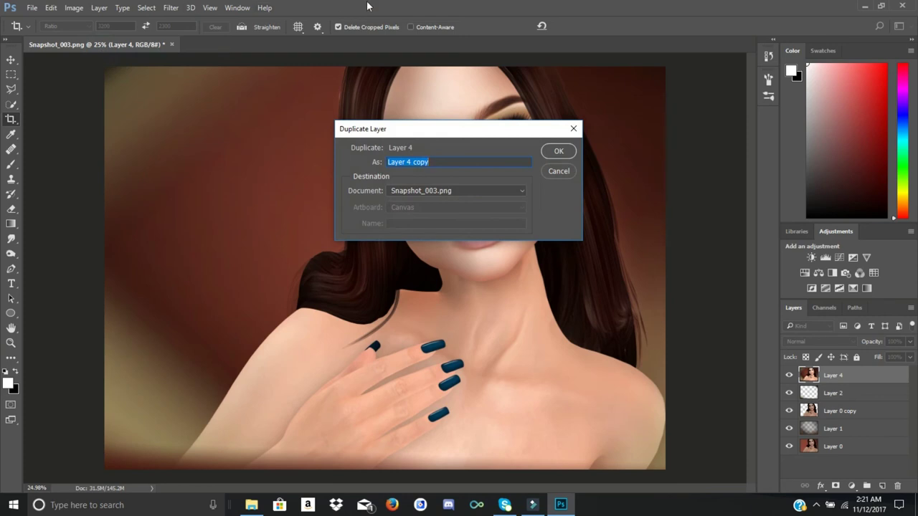
pyautogui.click(559, 151)
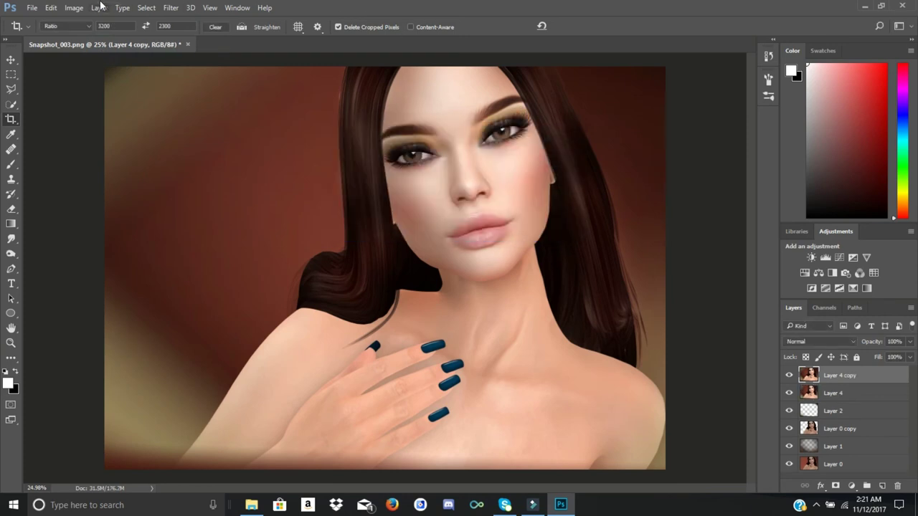
# Apply Auto Tone, Auto Contrast and Auto Color in turn to Layer 4 copy
pyautogui.click(75, 7)
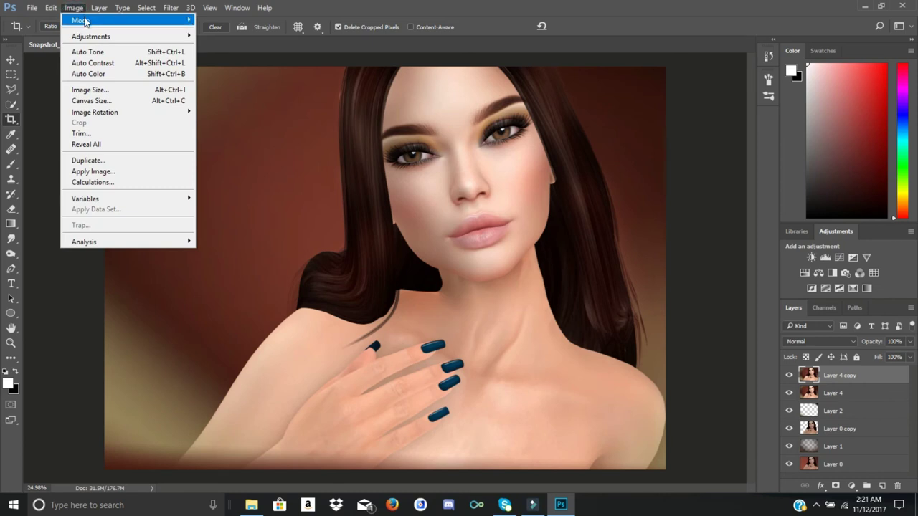
pyautogui.click(84, 53)
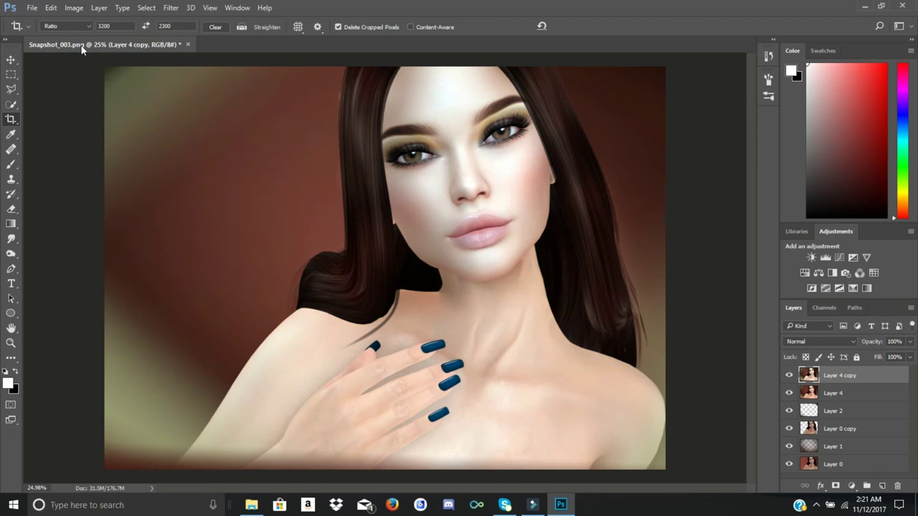
pyautogui.click(75, 11)
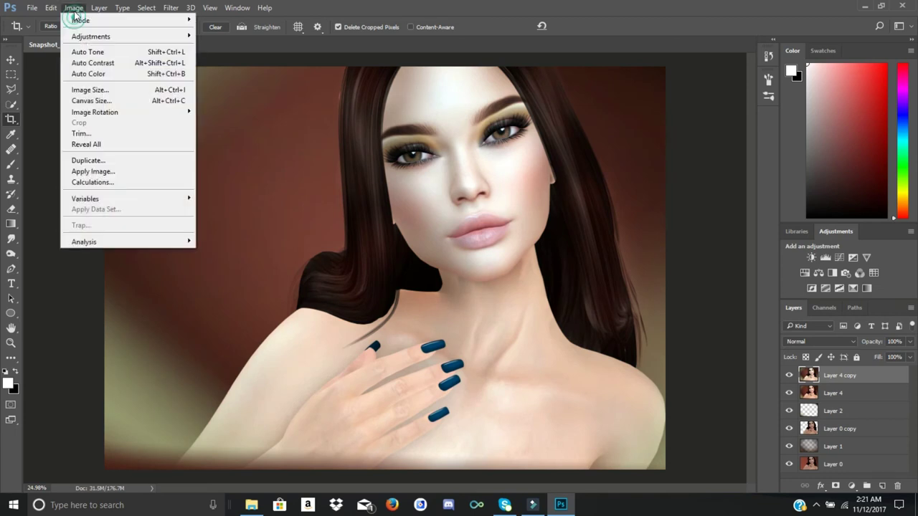
pyautogui.click(105, 63)
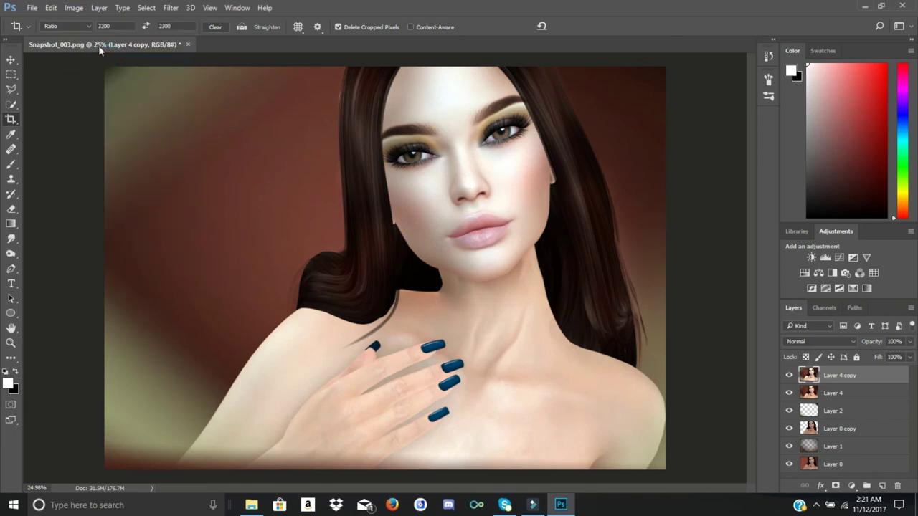
pyautogui.click(75, 8)
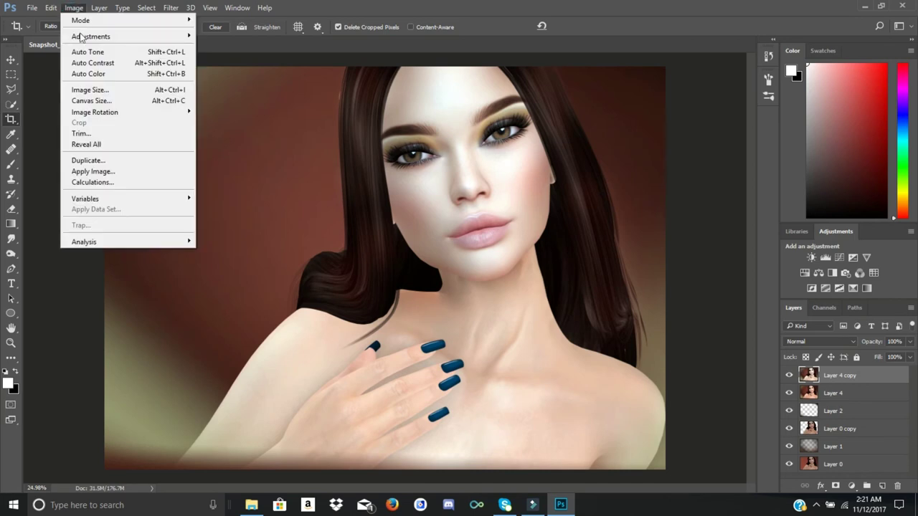
pyautogui.click(87, 75)
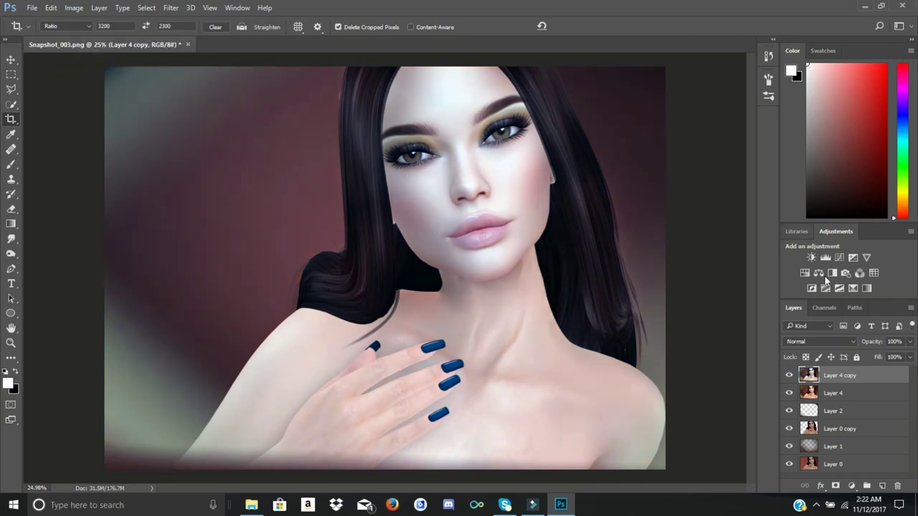
# Lower Layer 4 copy's opacity to 36% to soften the colour corrections
pyautogui.click(909, 356)
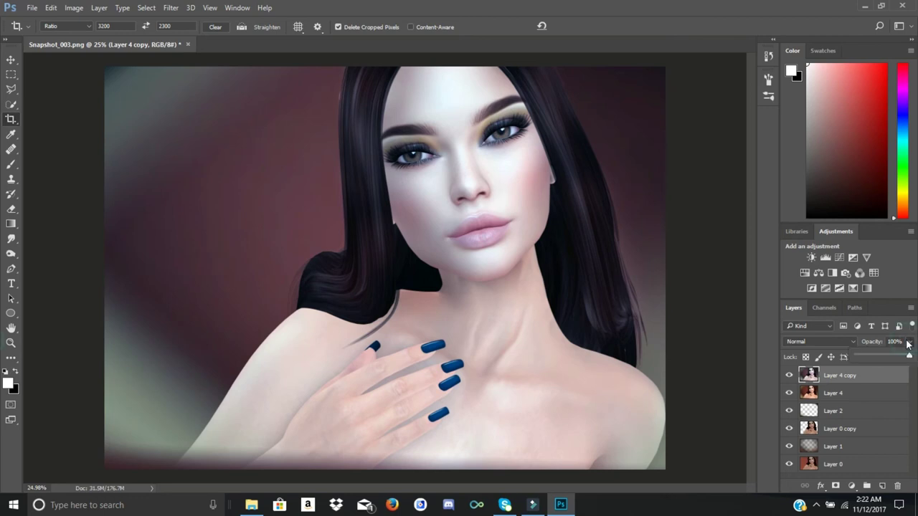
pyautogui.click(879, 356)
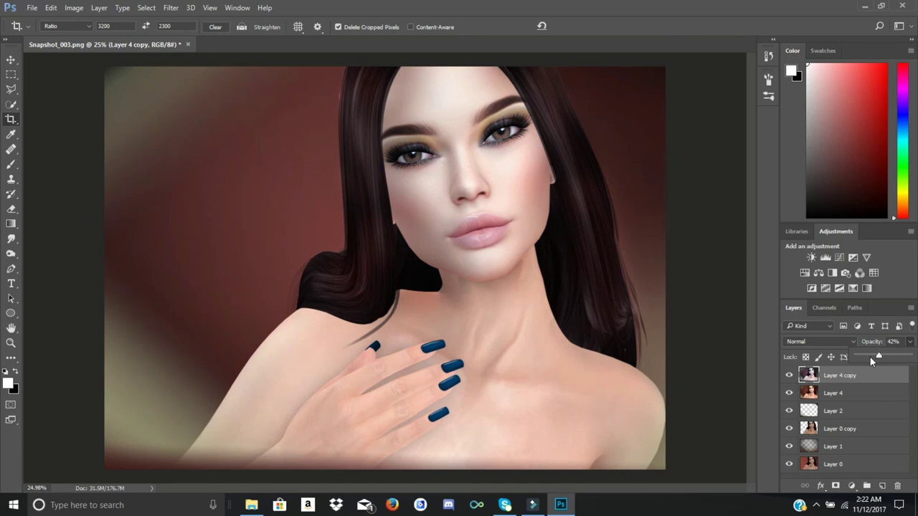
pyautogui.moveTo(879, 357); pyautogui.dragTo(863, 360)
pyautogui.moveTo(871, 360); pyautogui.dragTo(881, 358)
# Toggle Layer 4 copy's visibility to compare, then select Layer 4 together with it
pyautogui.click(788, 380)
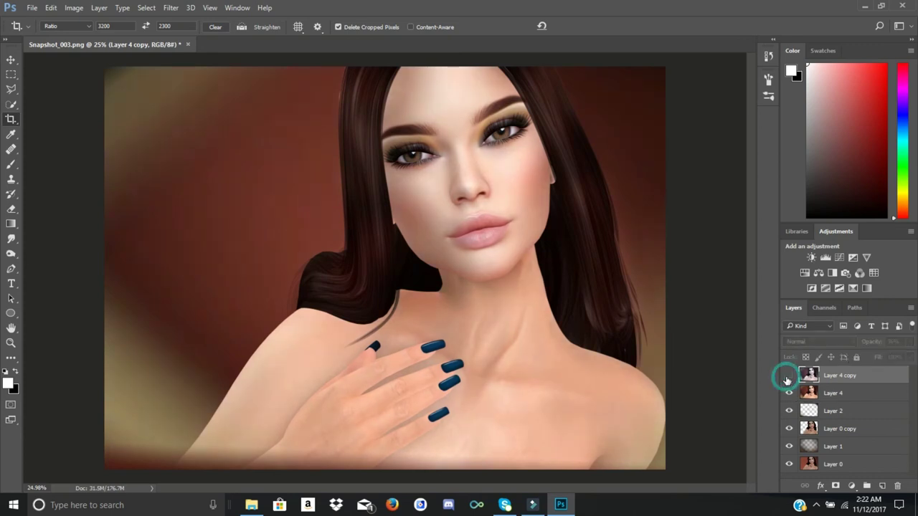
pyautogui.click(788, 380)
pyautogui.click(788, 380)
pyautogui.click(788, 380)
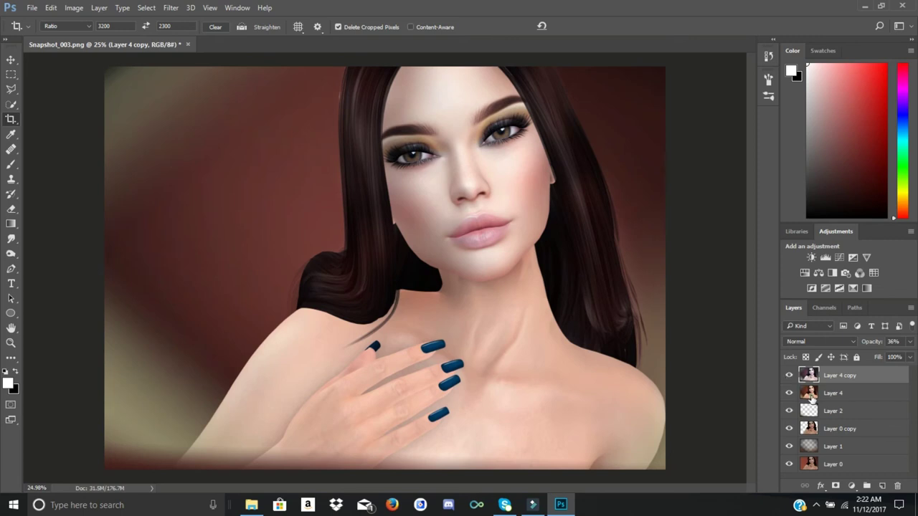
pyautogui.keyDown('shift'); pyautogui.click(811, 395); pyautogui.keyUp('shift')
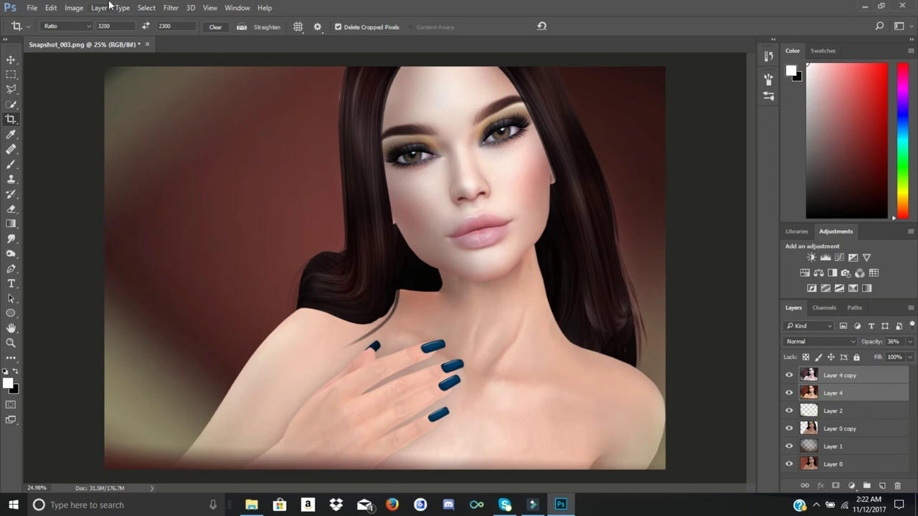
# Merge Layer 4 and Layer 4 copy into a single layer with Merge Layers
pyautogui.click(98, 7)
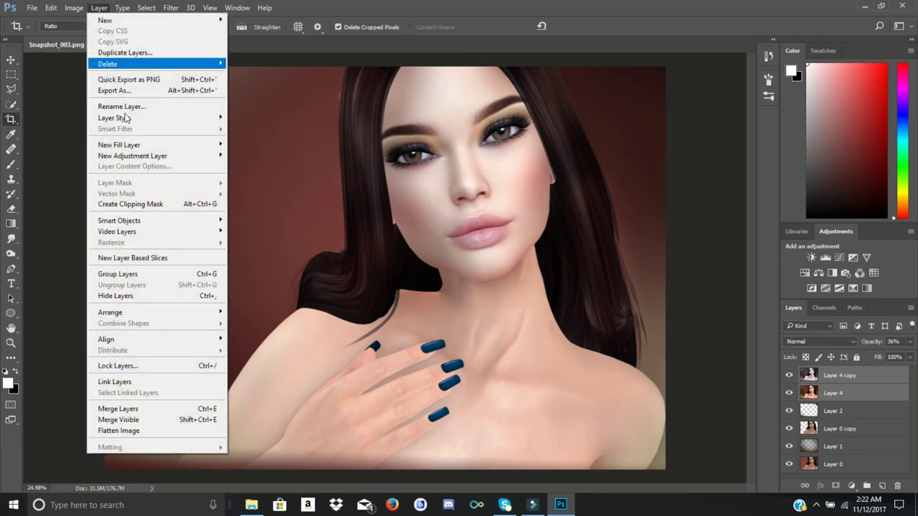
pyautogui.click(104, 409)
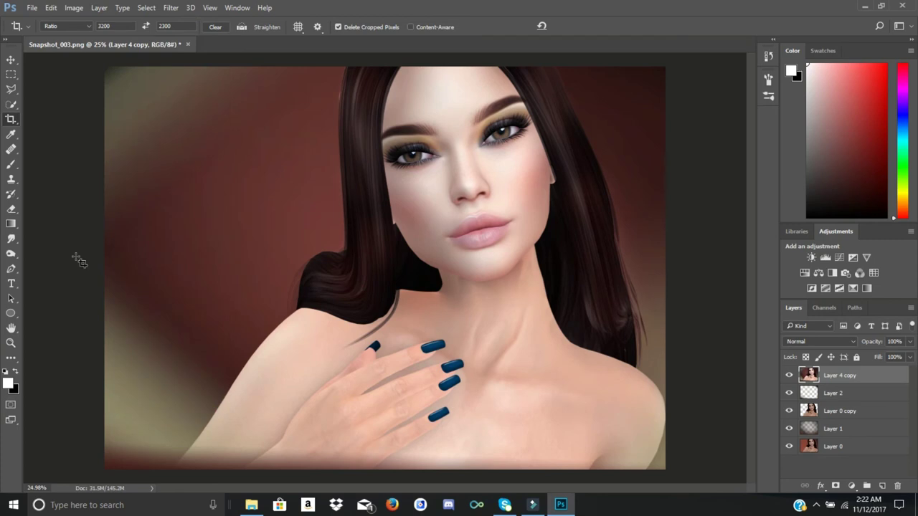
pyautogui.click(74, 7)
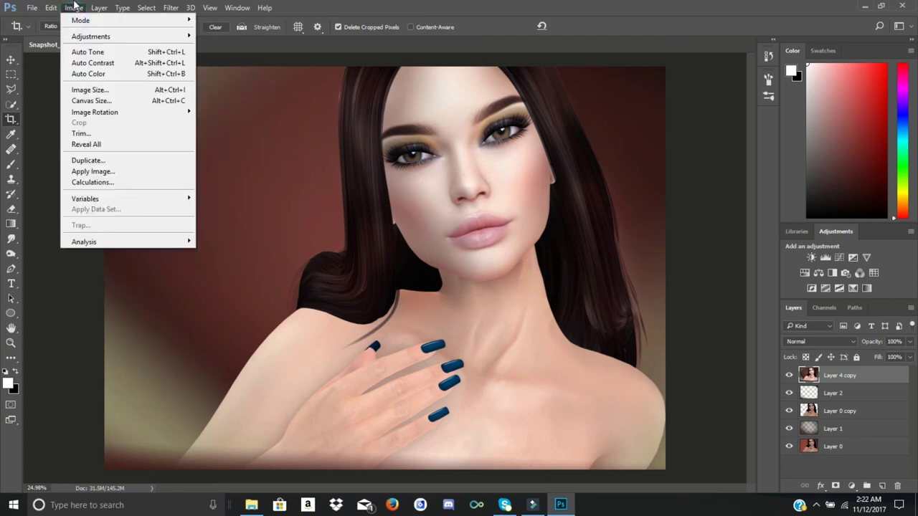
# Apply a midtone Color Balance of +18, -15, -13 to Layer 4 copy to warm the portrait
pyautogui.moveTo(77, 39)
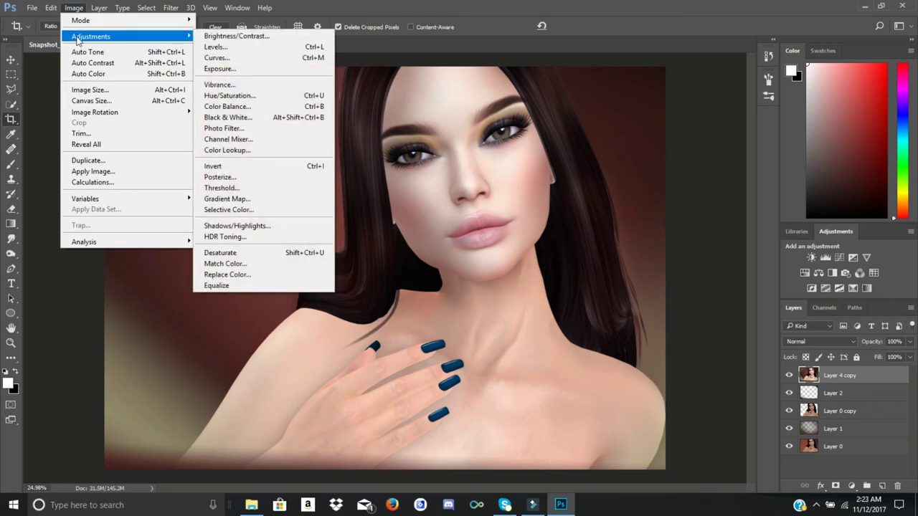
pyautogui.click(253, 107)
pyautogui.moveTo(445, 116); pyautogui.dragTo(198, 136)
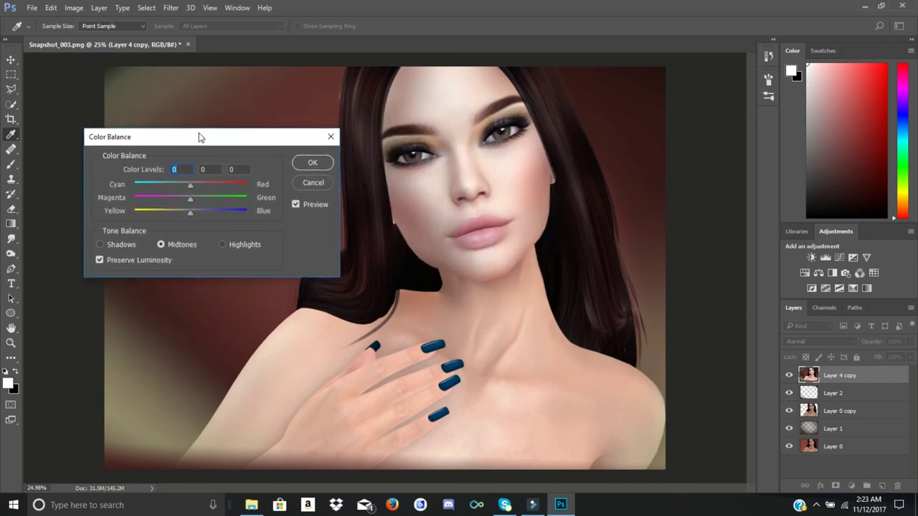
pyautogui.click(201, 185)
pyautogui.click(183, 210)
pyautogui.click(197, 200)
pyautogui.click(181, 197)
pyautogui.click(304, 167)
pyautogui.press('c')
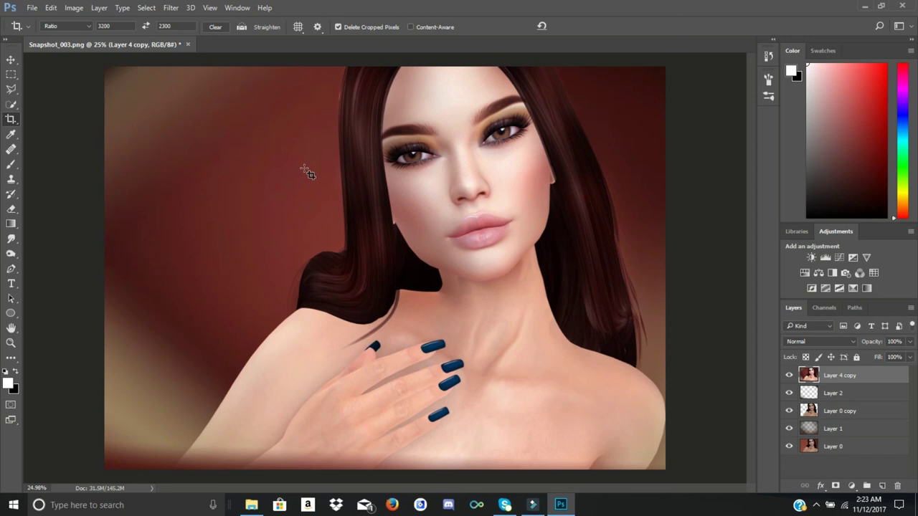
# Render a Lens Flare on the portrait with its centre placed in the lower-left background
pyautogui.click(166, 9)
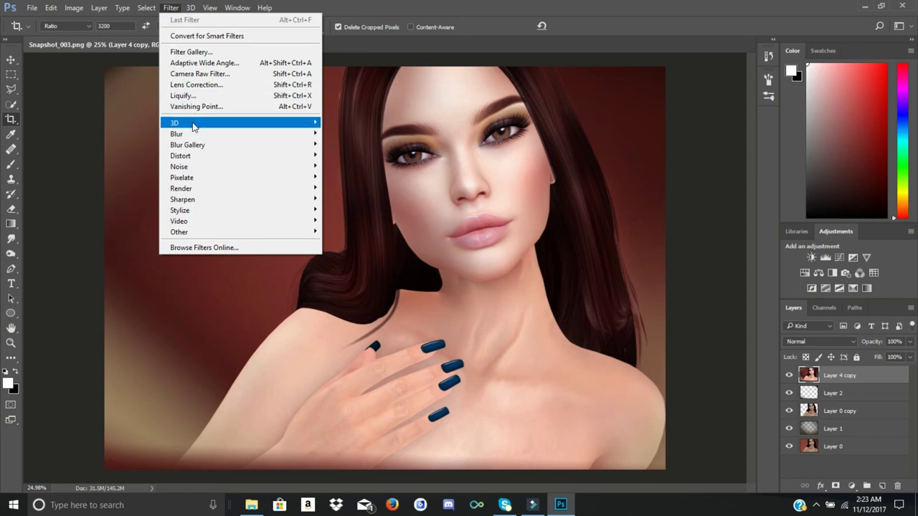
pyautogui.moveTo(192, 126)
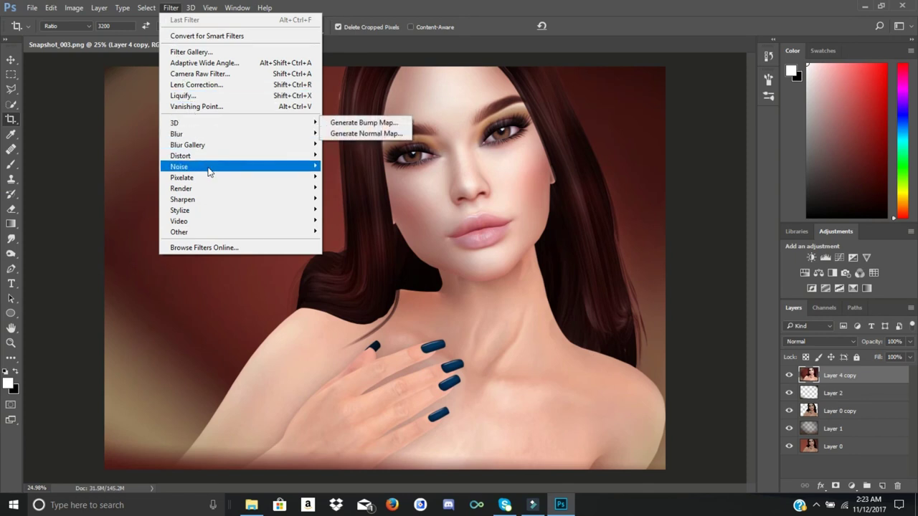
pyautogui.moveTo(211, 192)
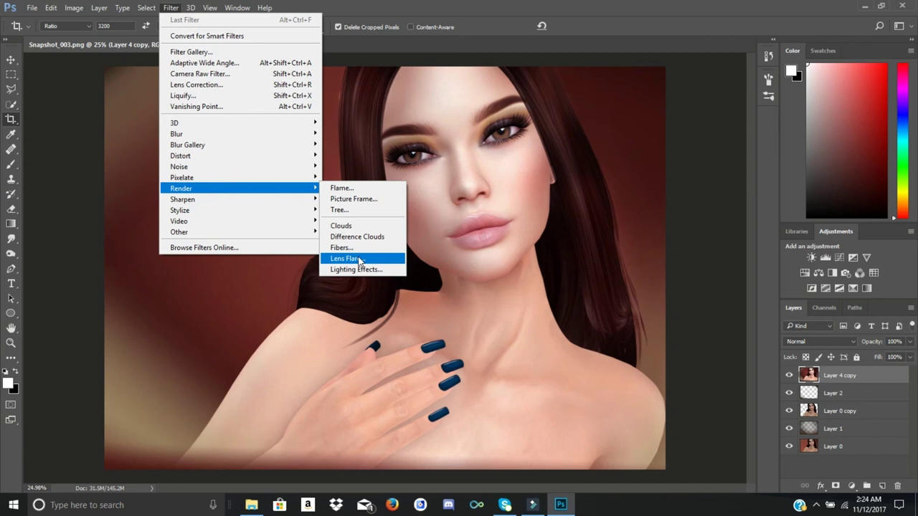
pyautogui.click(359, 260)
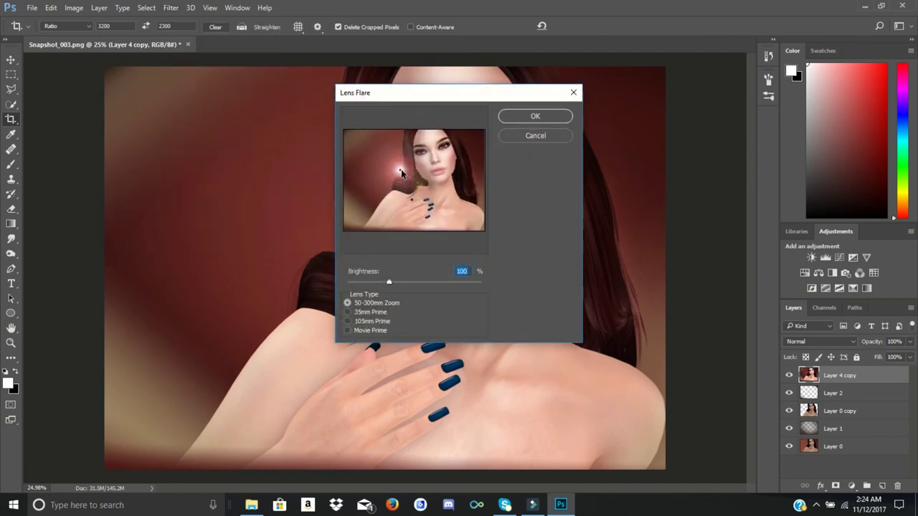
pyautogui.moveTo(400, 171); pyautogui.dragTo(365, 207)
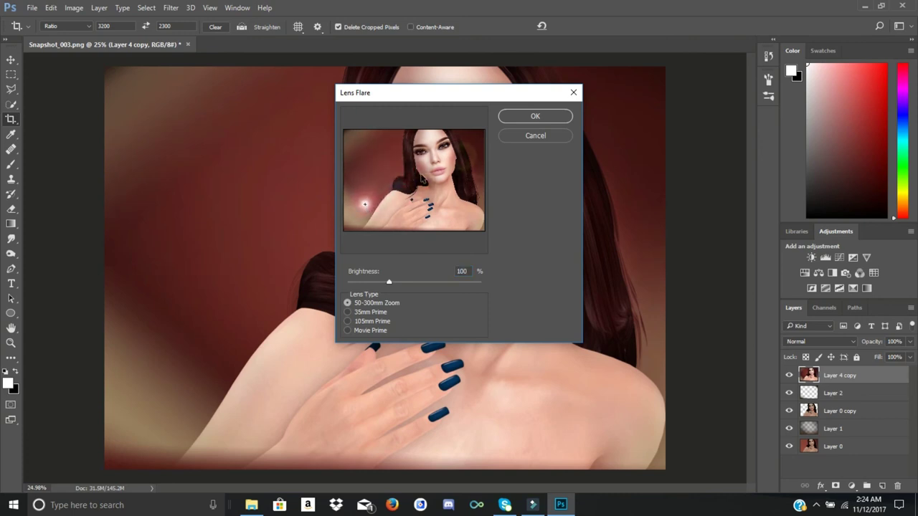
pyautogui.click(534, 115)
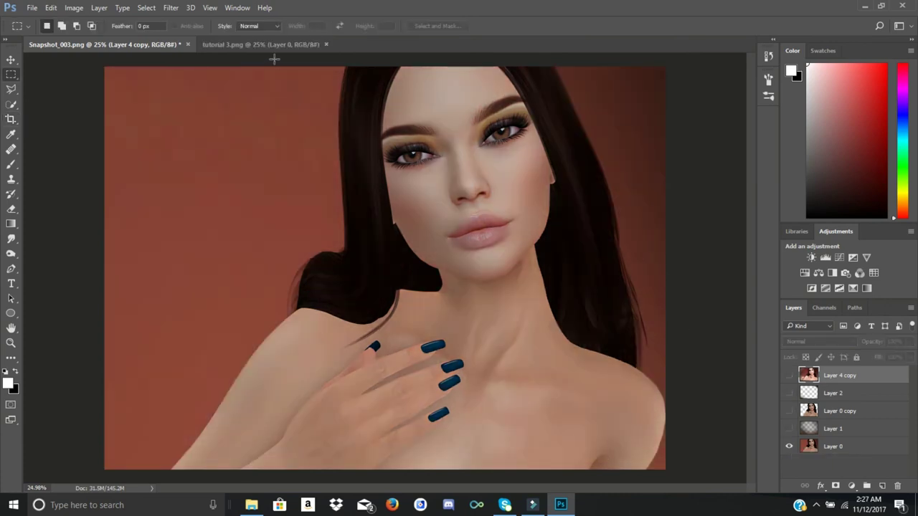
pyautogui.click(269, 43)
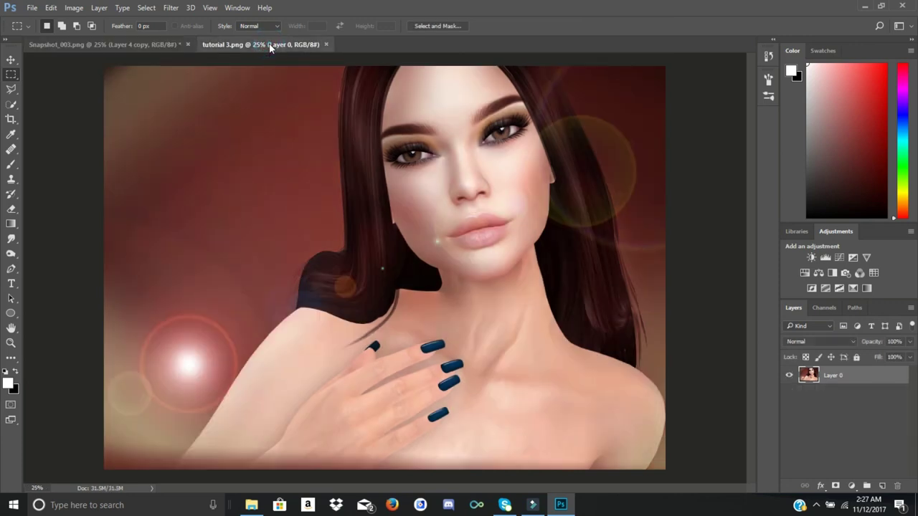
pyautogui.click(104, 44)
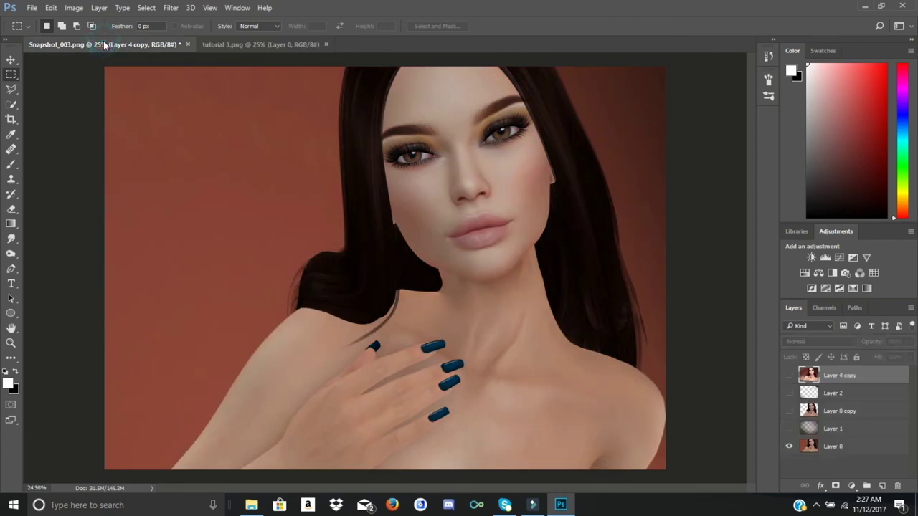
pyautogui.click(220, 44)
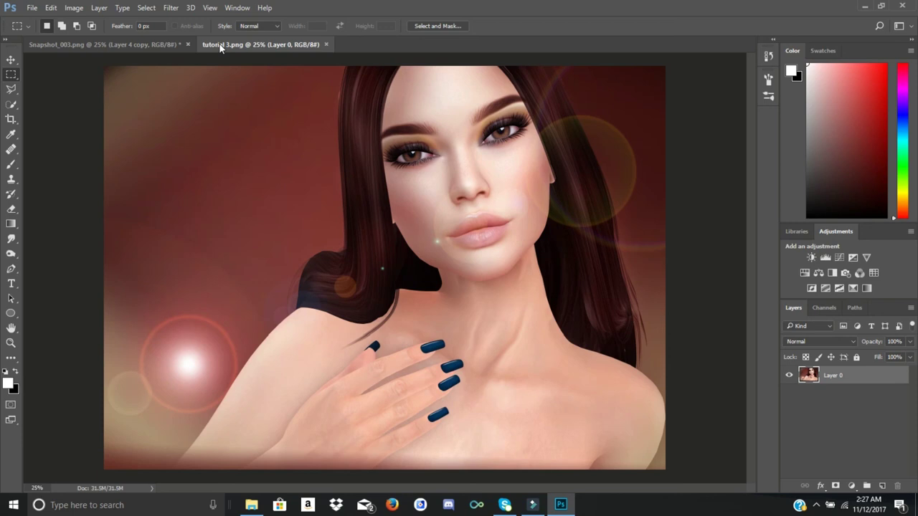
pyautogui.click(147, 8)
pyautogui.moveTo(50, 7)
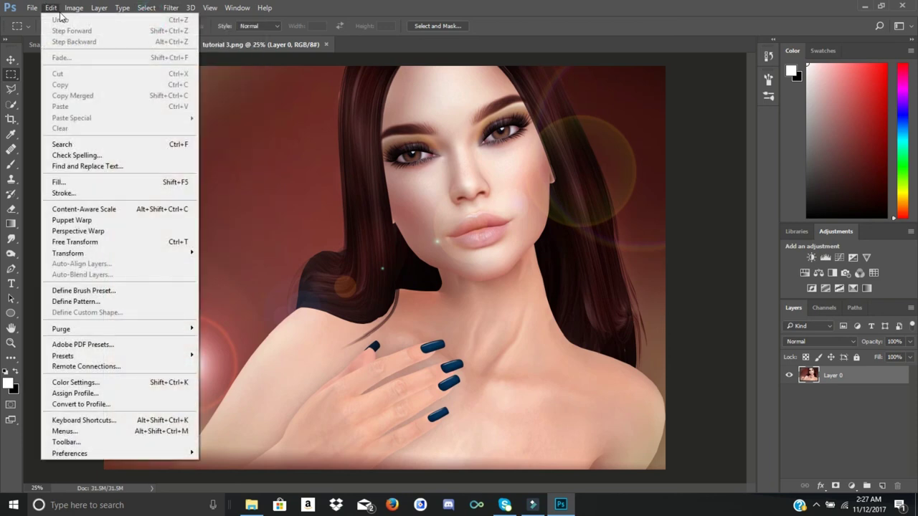
pyautogui.moveTo(146, 8)
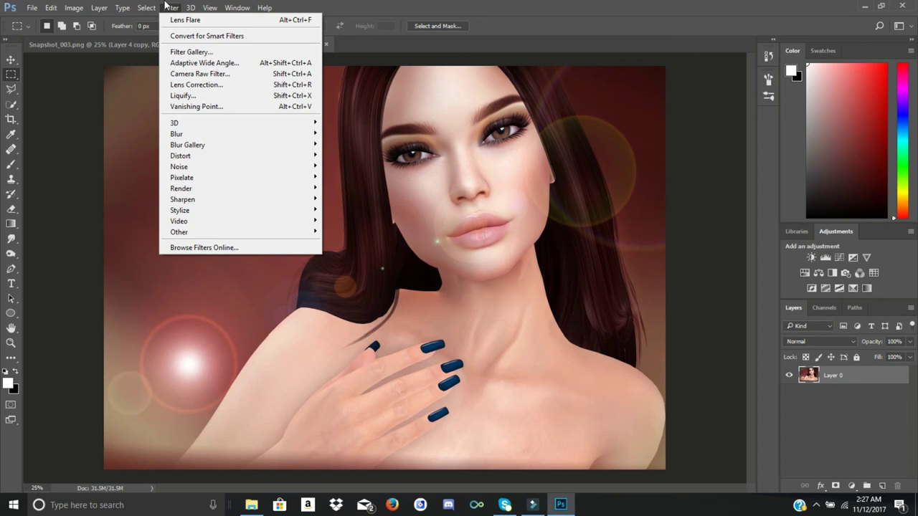
pyautogui.click(589, 5)
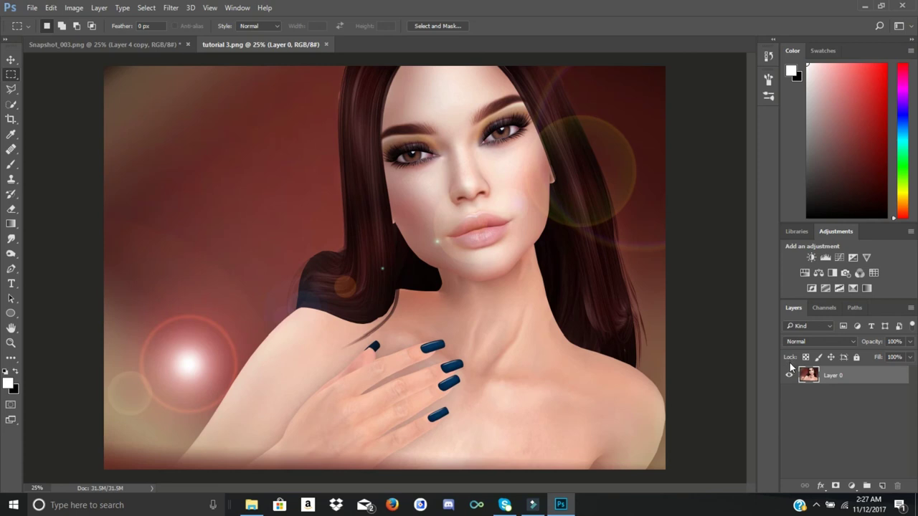
pyautogui.click(158, 45)
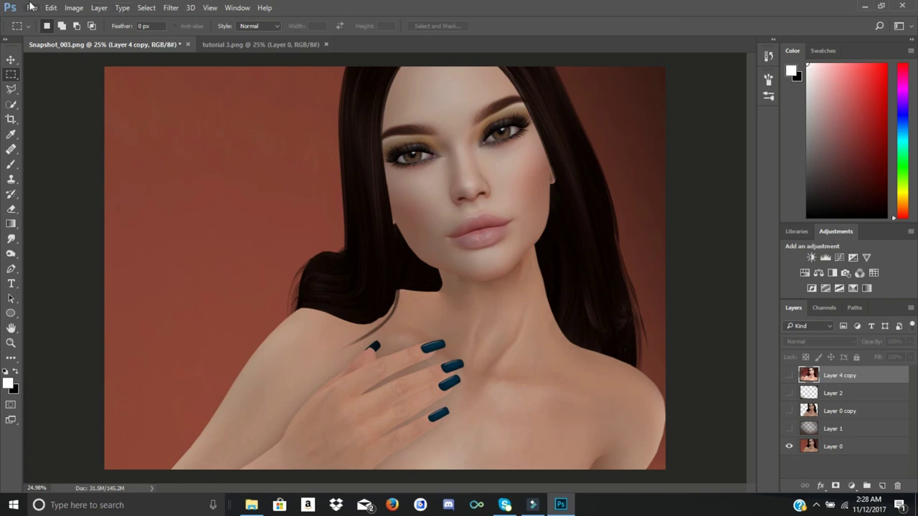
# Start Save As with the file name 'original' and show the Save as type format list
pyautogui.click(31, 7)
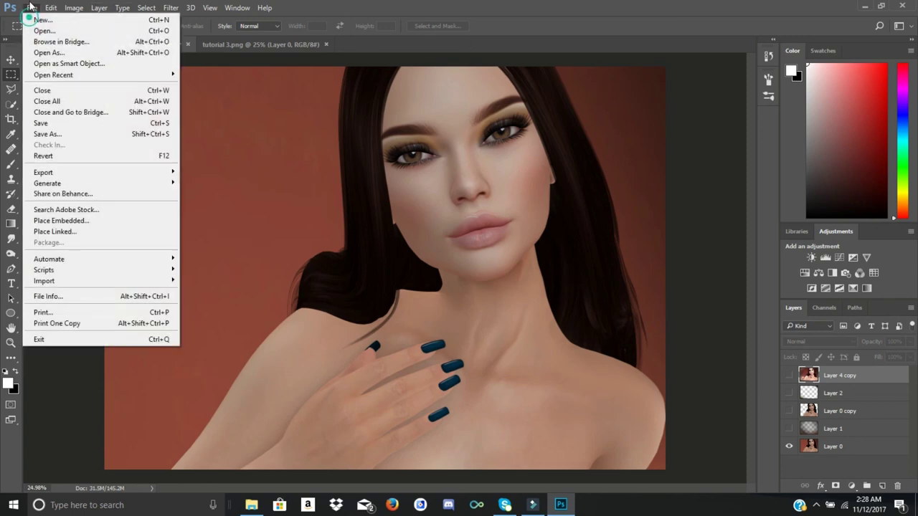
pyautogui.click(58, 139)
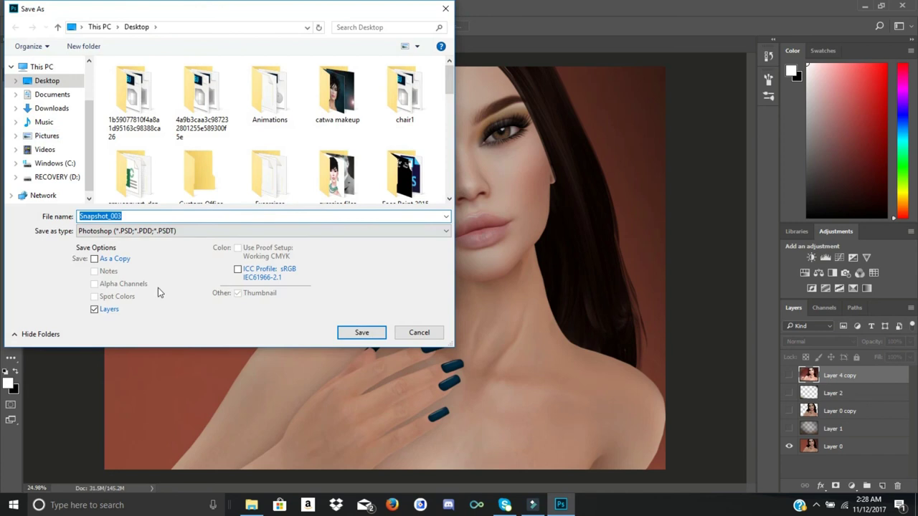
pyautogui.write('o')
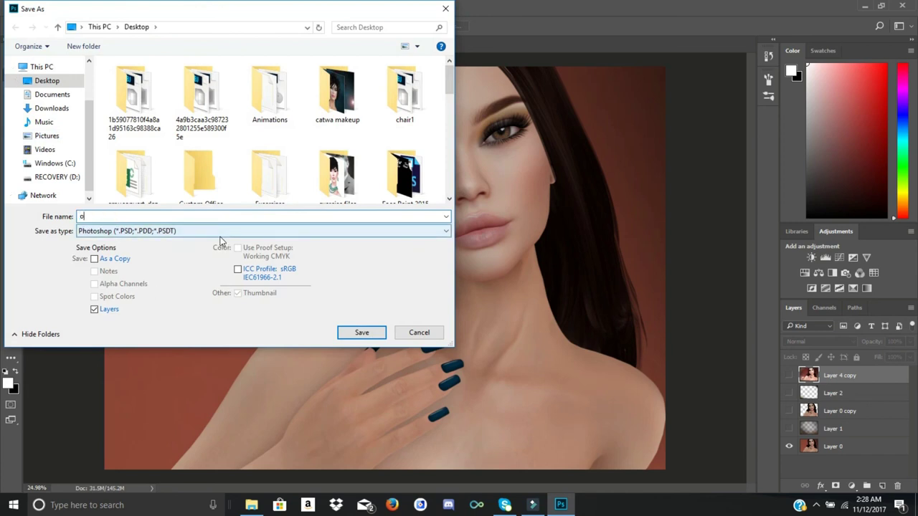
pyautogui.write('riginal')
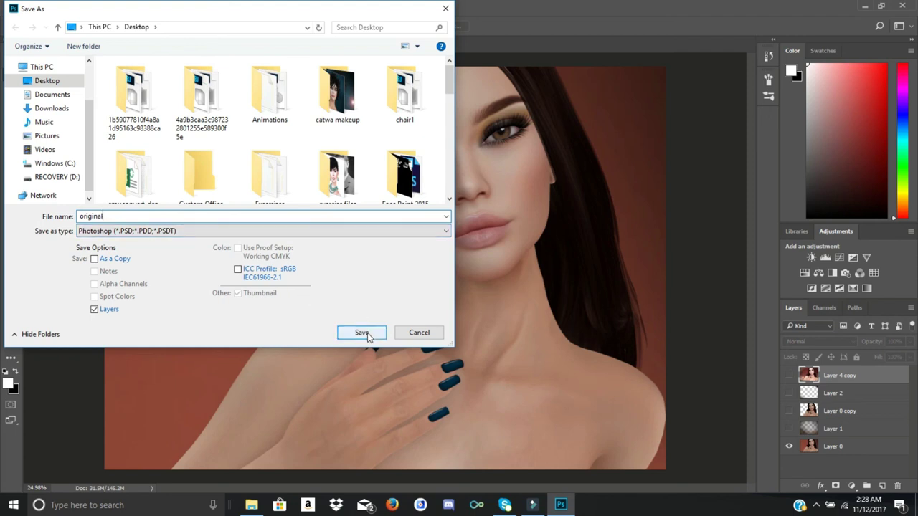
pyautogui.click(430, 234)
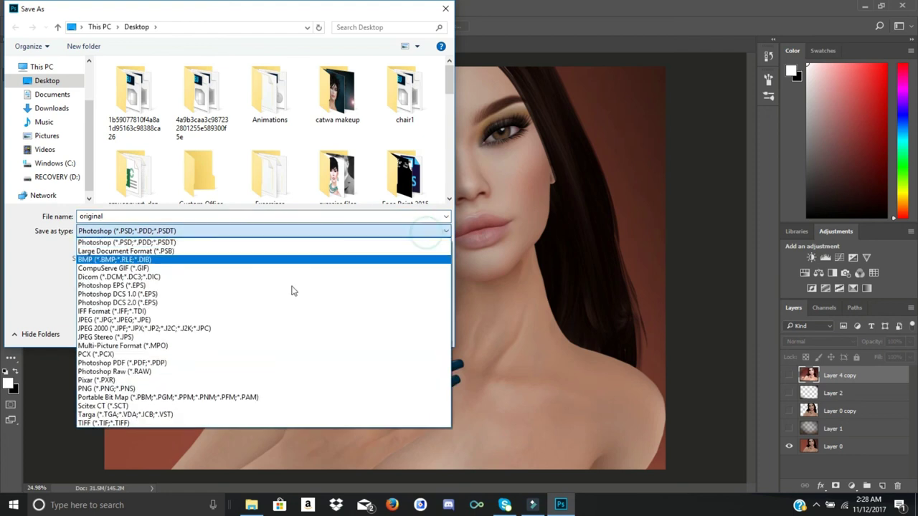